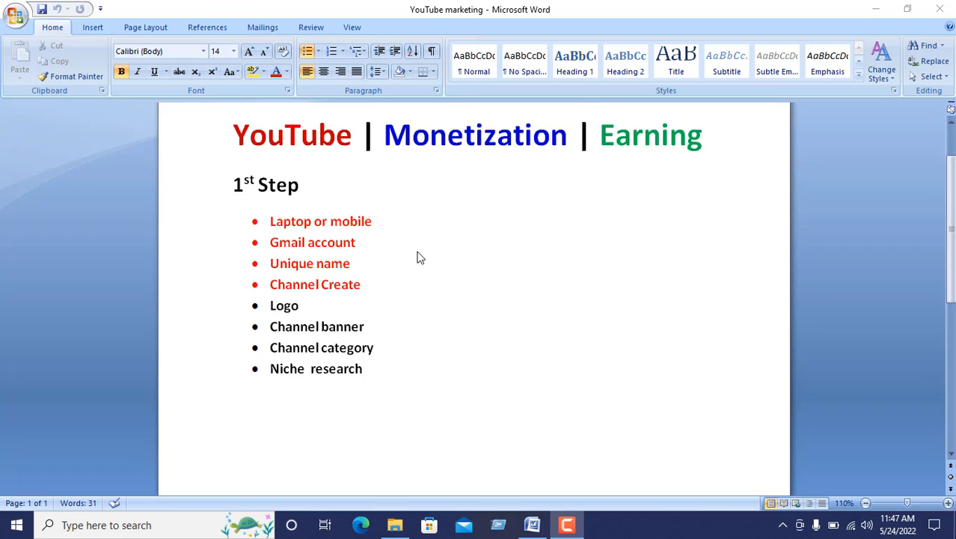
Look over the 'YouTube marketing' checklist in Word, then minimize the Word window
{"action": "scroll", "coordinate": [427, 258], "scroll_direction": "down", "scroll_amount": 3}
{"action": "scroll", "coordinate": [426, 258], "scroll_direction": "up", "scroll_amount": 3}
{"action": "scroll", "coordinate": [426, 258], "scroll_direction": "up", "scroll_amount": 2}
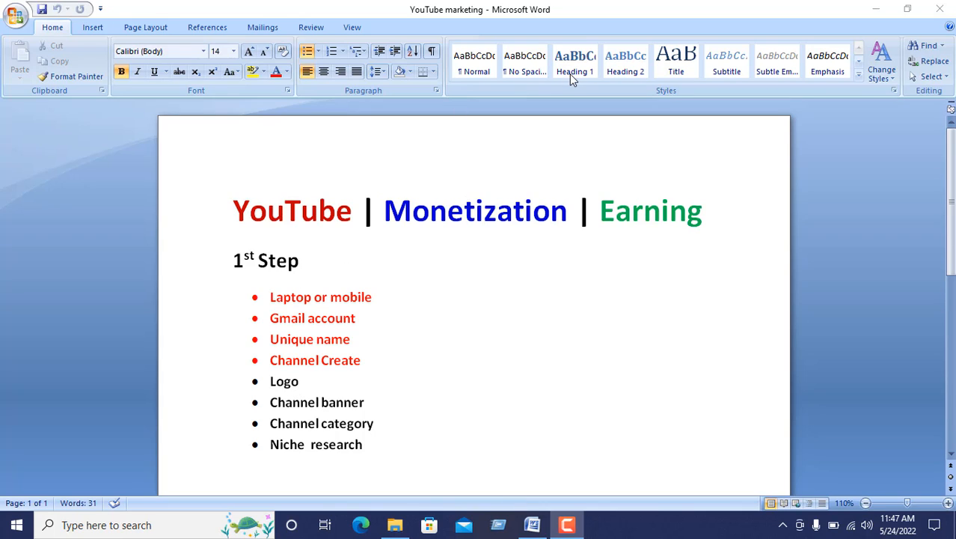
{"action": "left_click", "coordinate": [872, 9]}
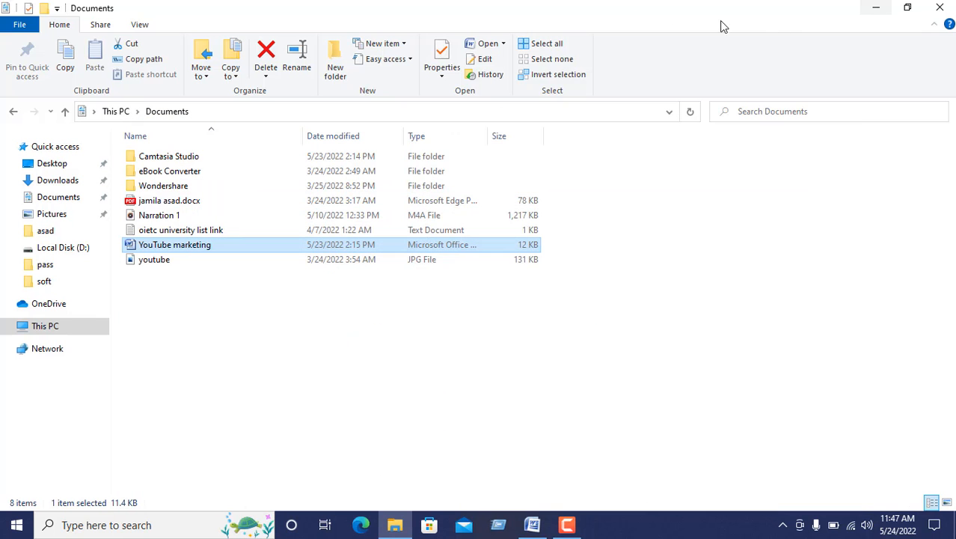
Minimize File Explorer and launch Chrome from the 'instagram - Chrome' desktop shortcut, refreshing the desktop meanwhile
{"action": "left_click", "coordinate": [863, 9]}
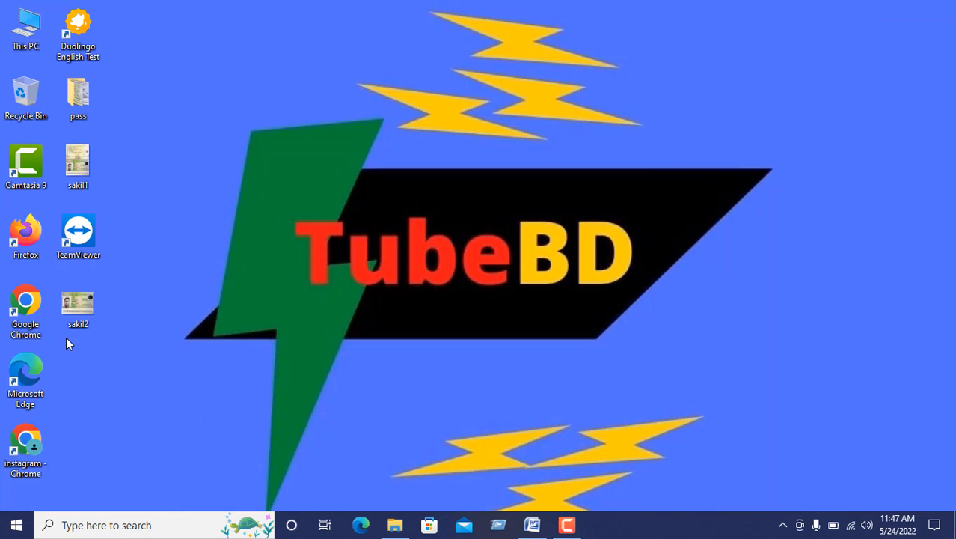
{"action": "double_click", "coordinate": [15, 441]}
{"action": "right_click", "coordinate": [462, 39]}
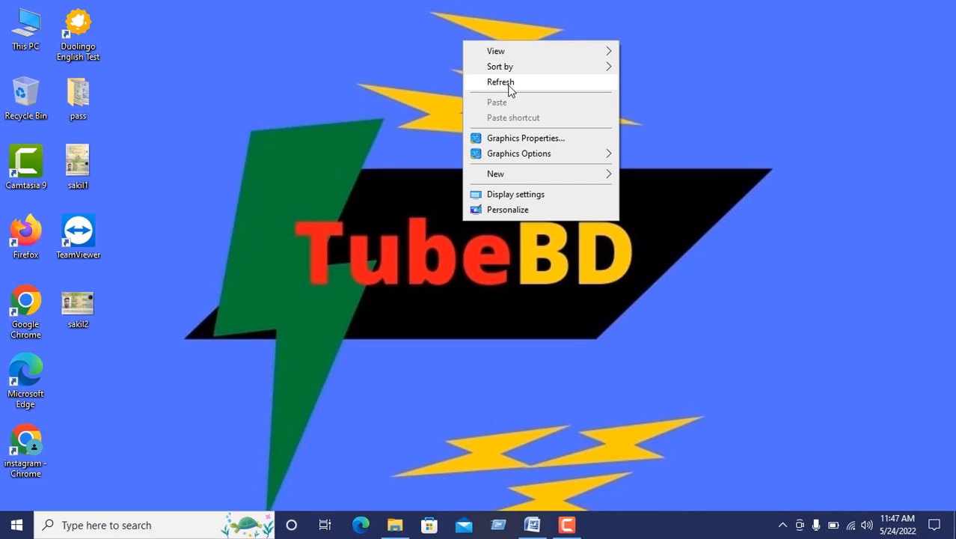
{"action": "left_click", "coordinate": [507, 84]}
{"action": "right_click", "coordinate": [508, 85]}
{"action": "left_click", "coordinate": [532, 131]}
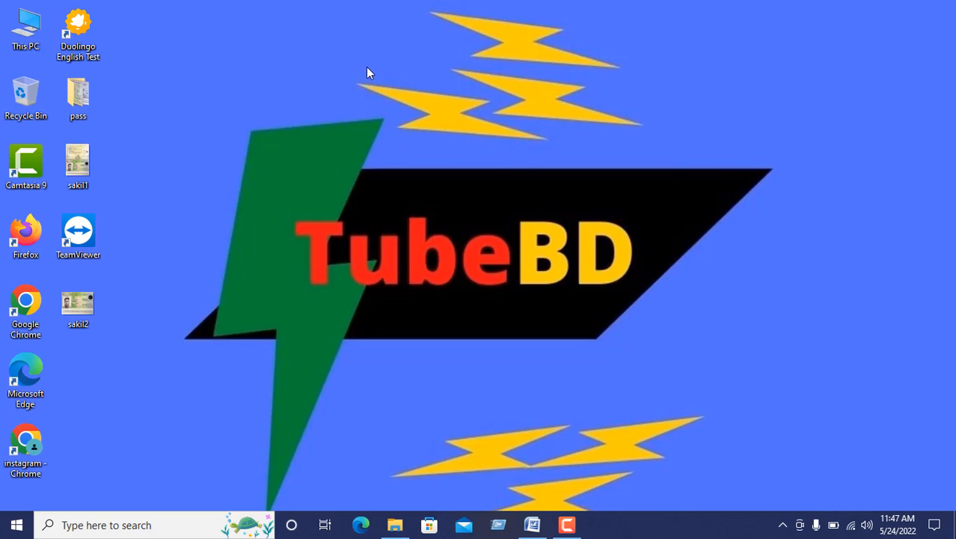
{"action": "right_click", "coordinate": [366, 67]}
{"action": "left_click", "coordinate": [442, 111]}
{"action": "right_click", "coordinate": [442, 111]}
{"action": "left_click", "coordinate": [493, 149]}
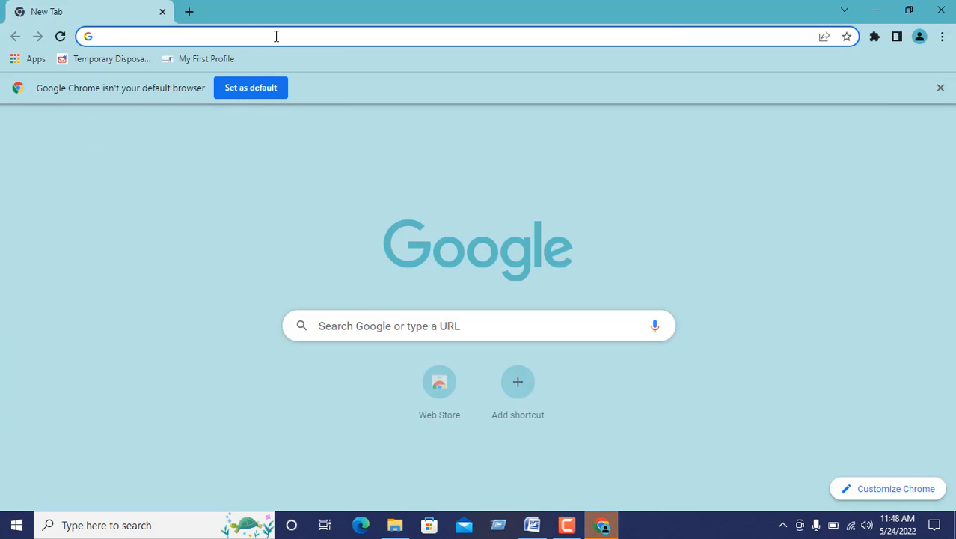
Search for youtube from the address bar, open the YouTube site, and go to SIGN IN
{"action": "left_click", "coordinate": [271, 35]}
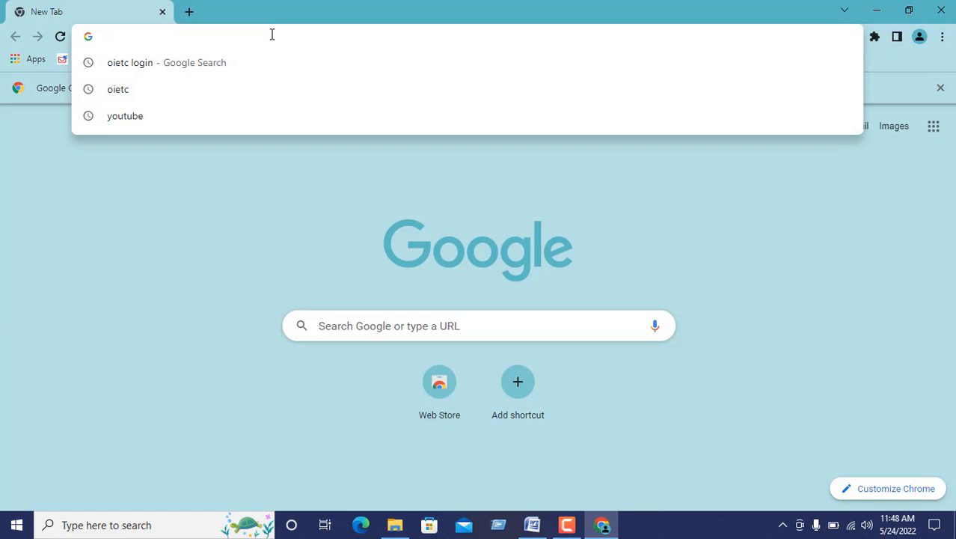
{"action": "type", "text": "y"}
{"action": "key", "text": "Return"}
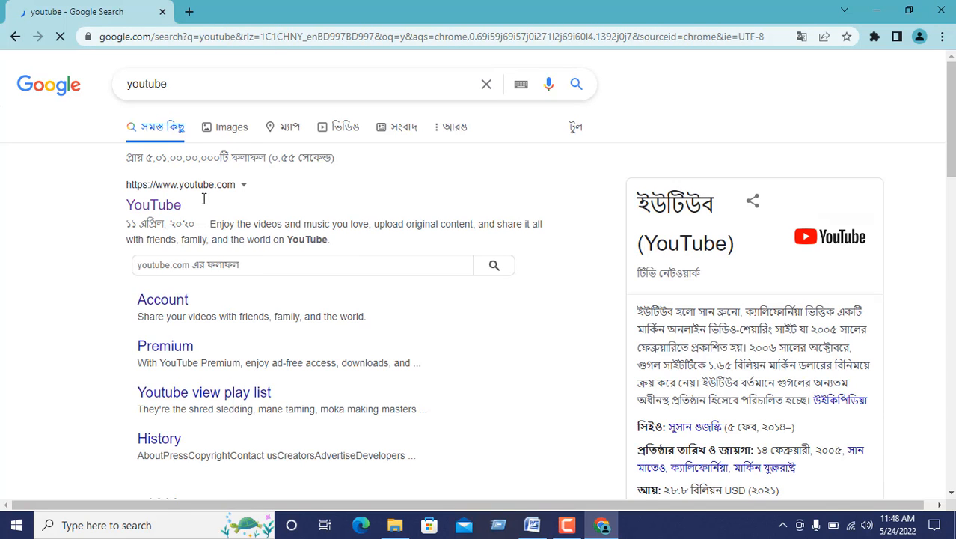
{"action": "left_click", "coordinate": [197, 193]}
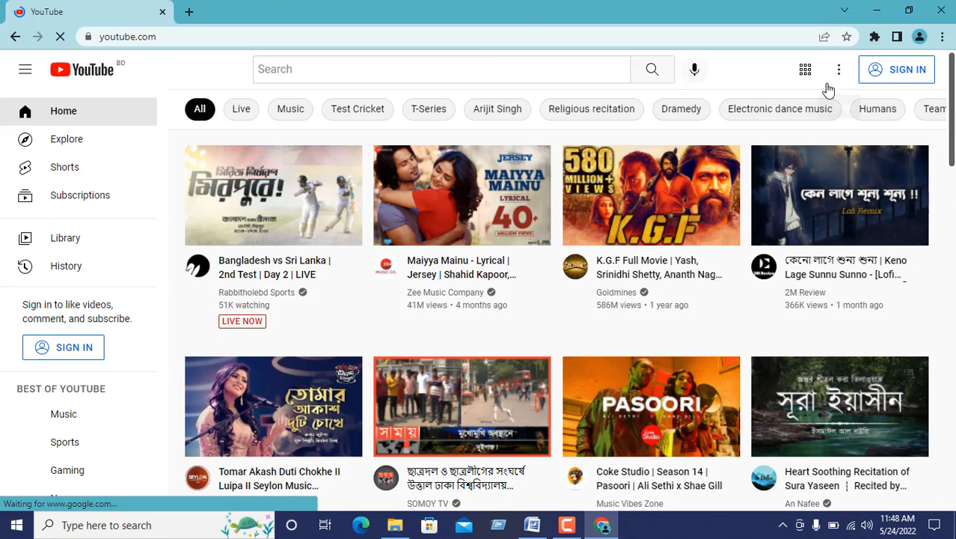
{"action": "left_click", "coordinate": [898, 78]}
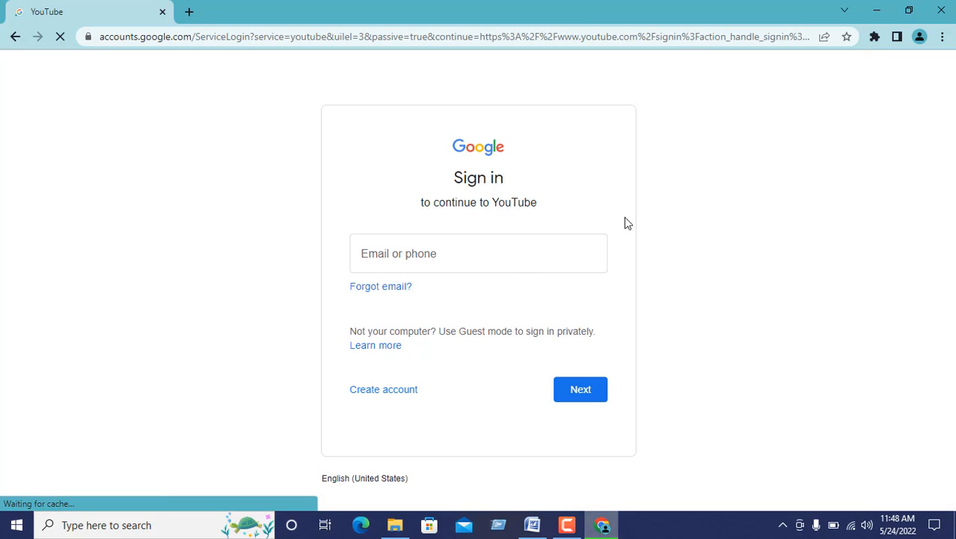
Sign in with the saved Gmail account address and the account password
{"action": "left_click", "coordinate": [420, 252]}
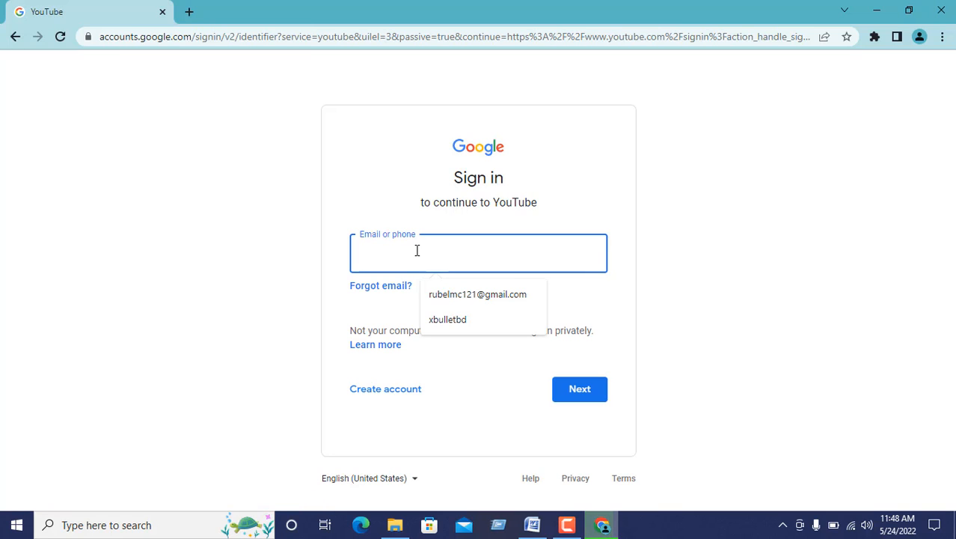
{"action": "type", "text": "x"}
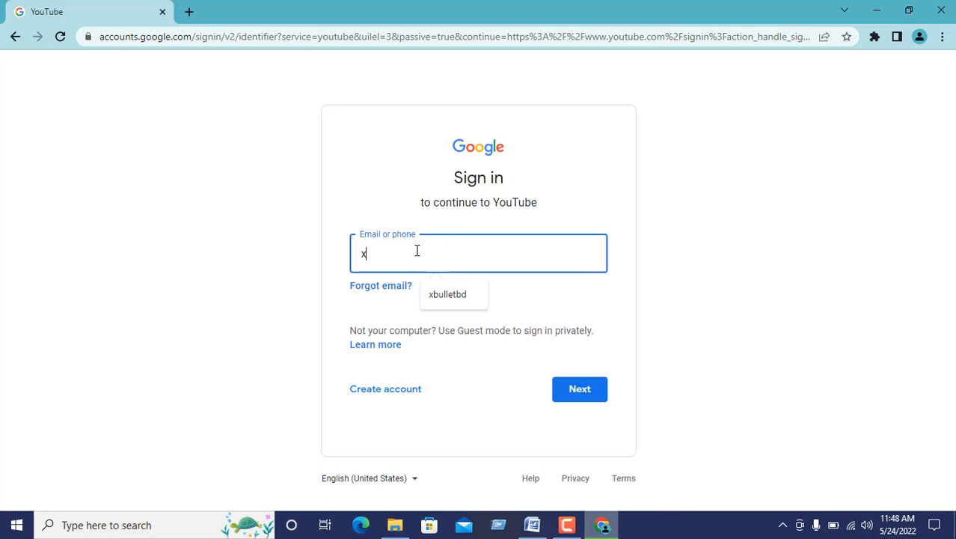
{"action": "left_click", "coordinate": [452, 299]}
{"action": "left_click", "coordinate": [453, 298]}
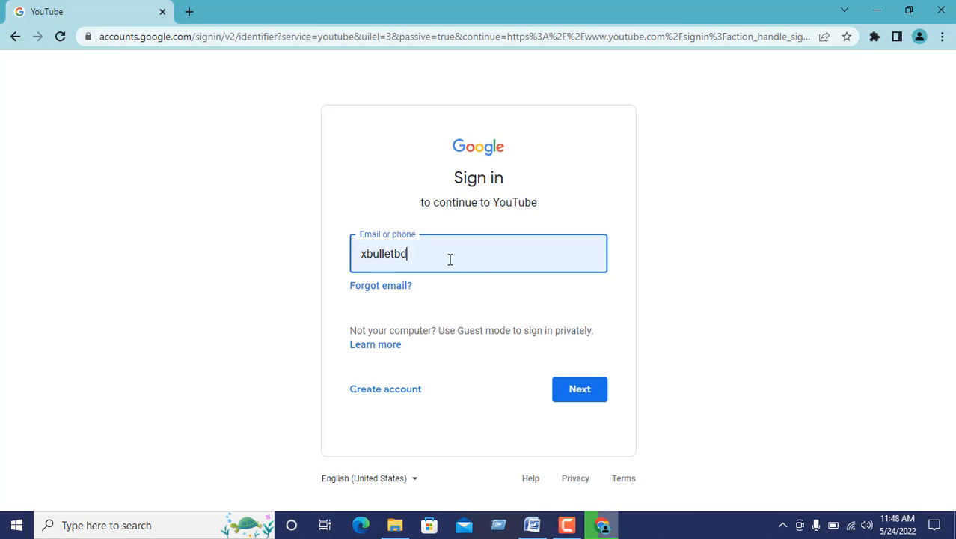
{"action": "type", "text": "@"}
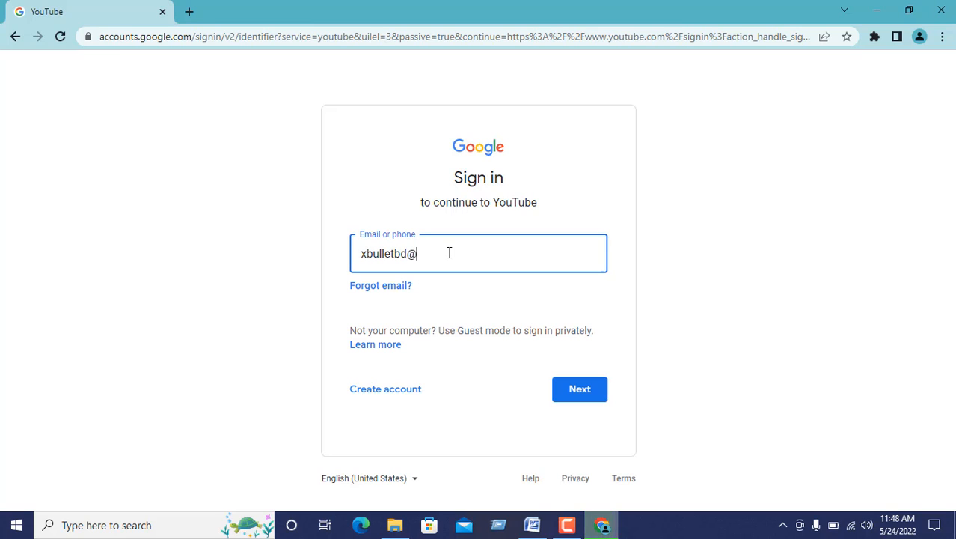
{"action": "type", "text": "gmail"}
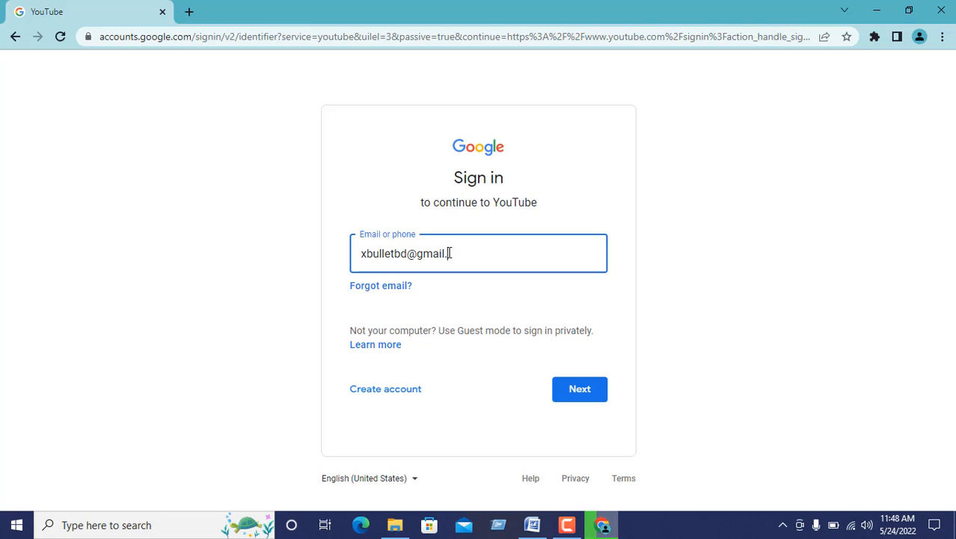
{"action": "type", "text": ".com"}
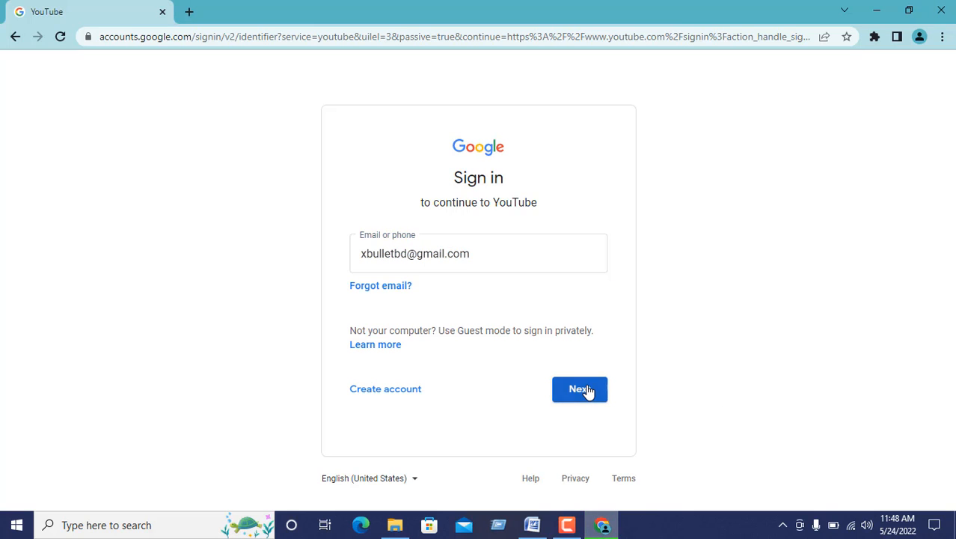
{"action": "left_click", "coordinate": [588, 390]}
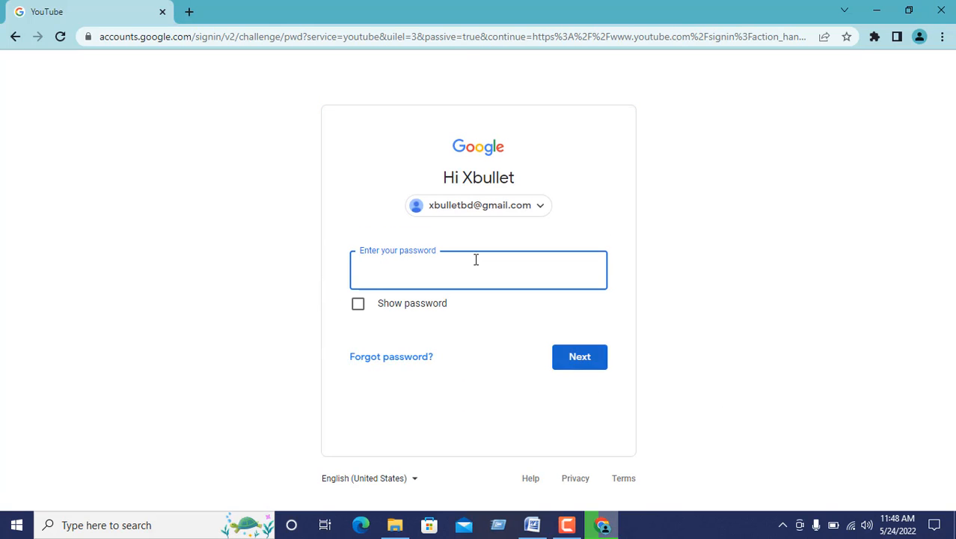
{"action": "type", "text": "xxxxx"}
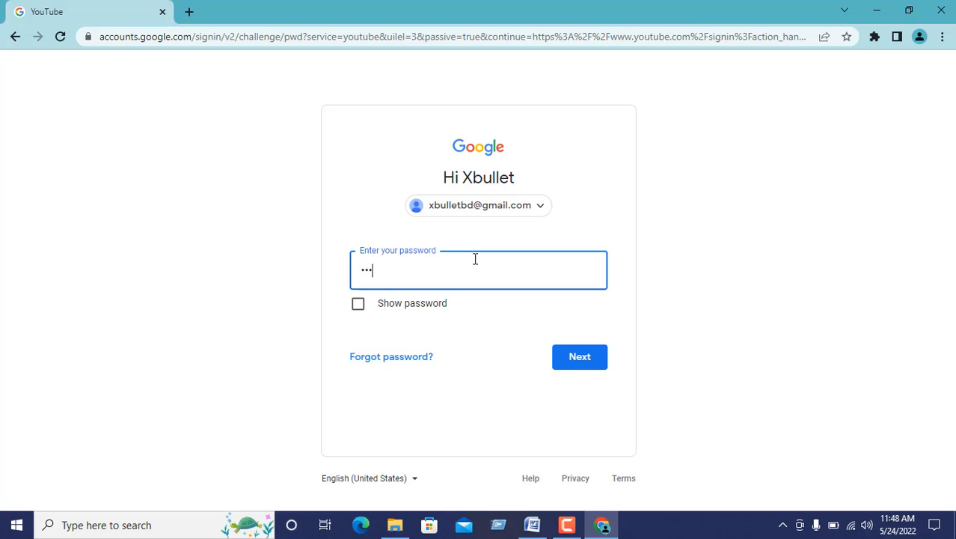
{"action": "type", "text": "xxxxx"}
{"action": "left_click", "coordinate": [581, 357]}
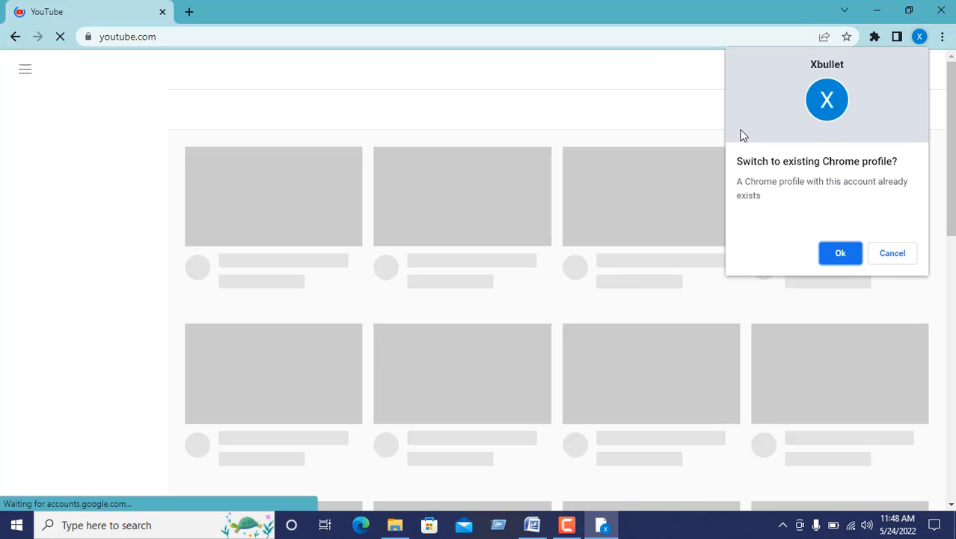
Decline the profile switch, dismiss notifications, and open Customize Channel from Your channel
{"action": "left_click", "coordinate": [893, 254]}
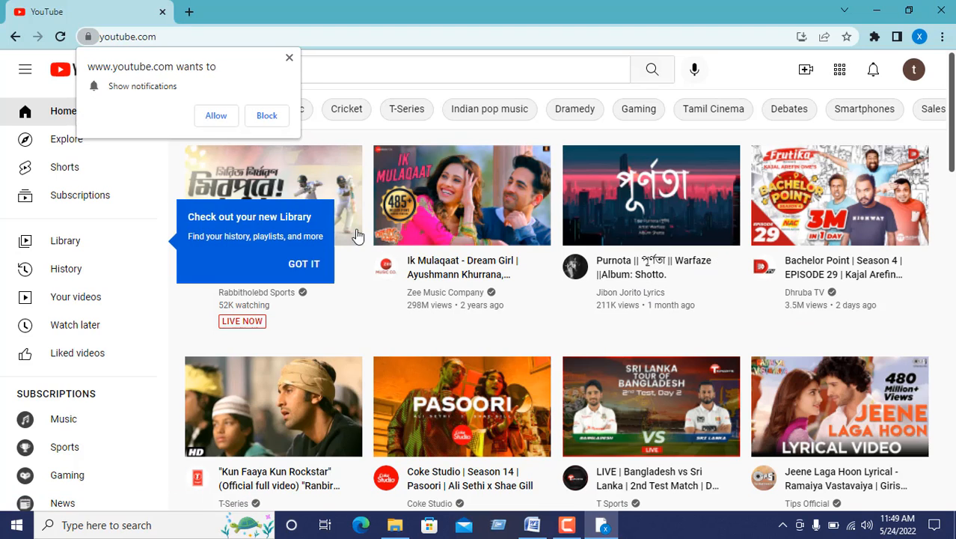
{"action": "left_click", "coordinate": [289, 58]}
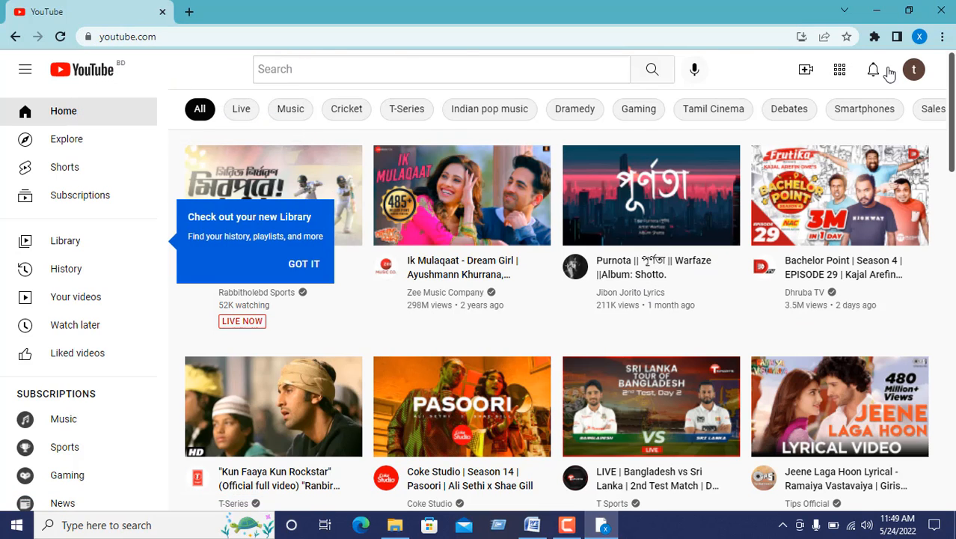
{"action": "left_click", "coordinate": [914, 70]}
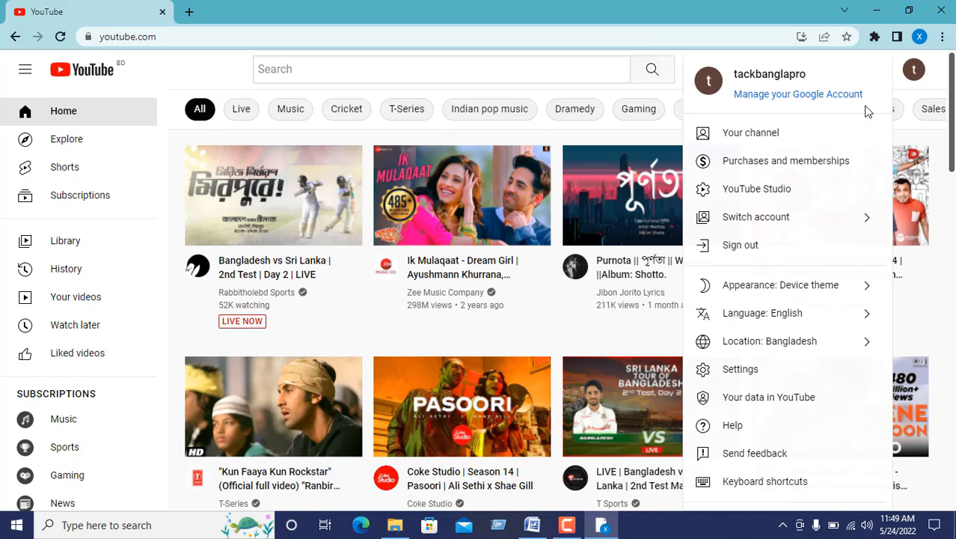
{"action": "left_click", "coordinate": [750, 134]}
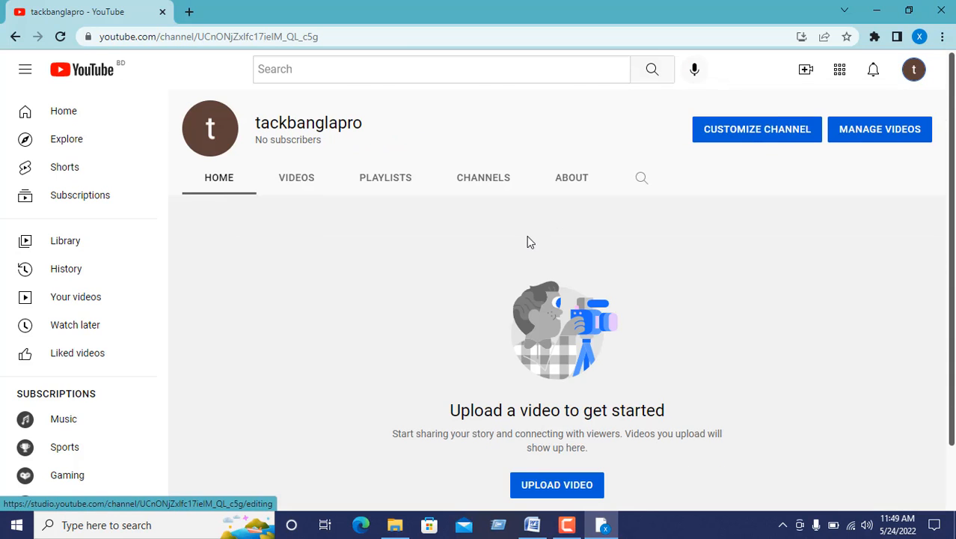
{"action": "scroll", "coordinate": [533, 218], "scroll_direction": "down", "scroll_amount": 1}
{"action": "scroll", "coordinate": [533, 219], "scroll_direction": "up", "scroll_amount": 1}
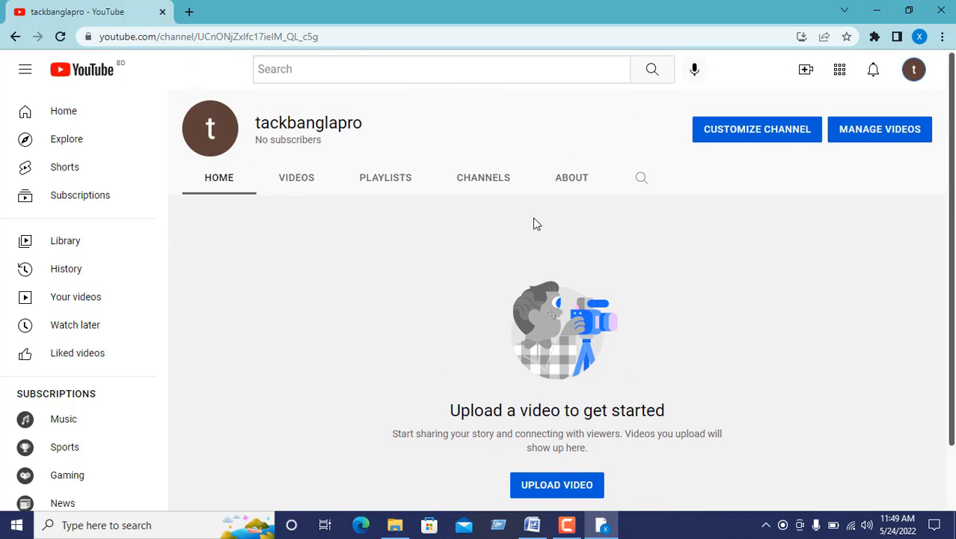
{"action": "left_click", "coordinate": [724, 131]}
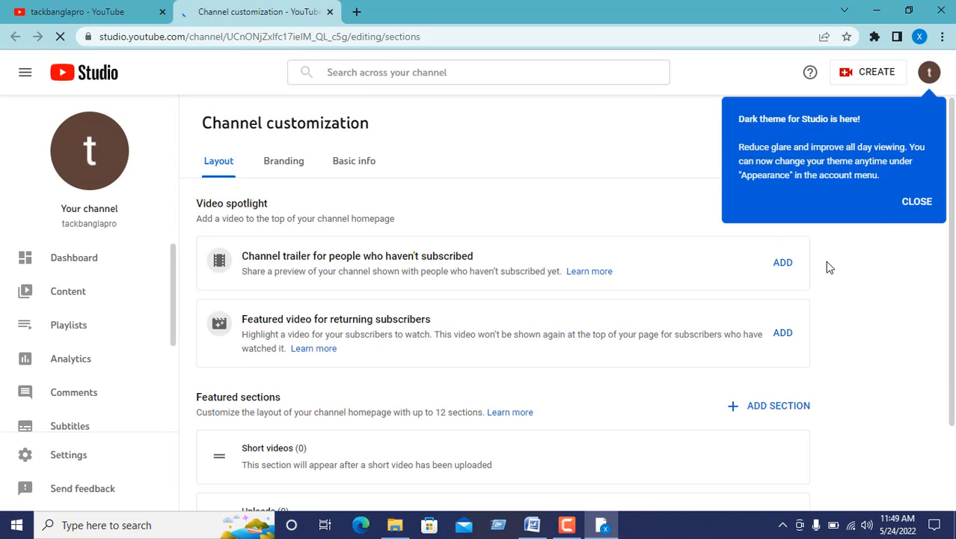
Dismiss the dark theme notice and review the Branding tab's Picture, Banner image and Video watermark options
{"action": "left_click", "coordinate": [930, 203]}
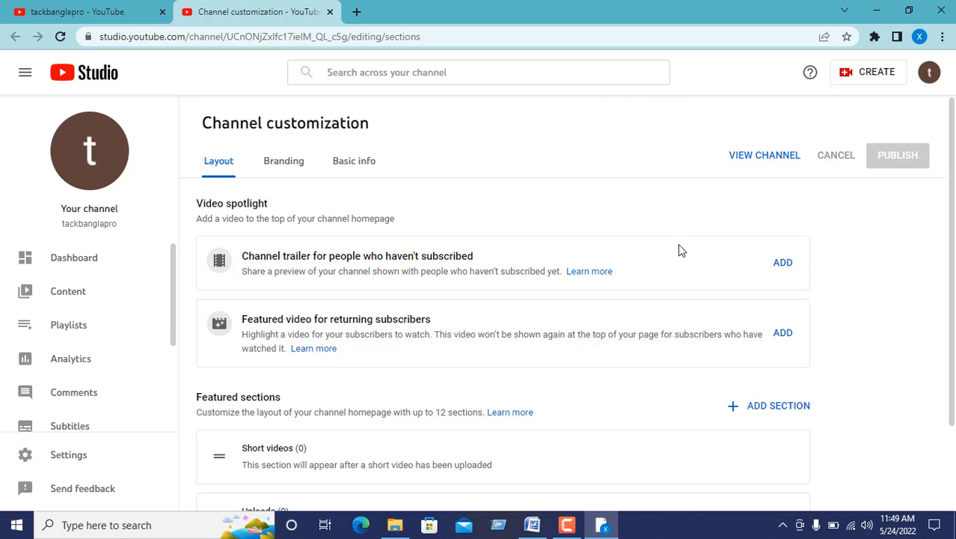
{"action": "scroll", "coordinate": [578, 191], "scroll_direction": "down", "scroll_amount": 2}
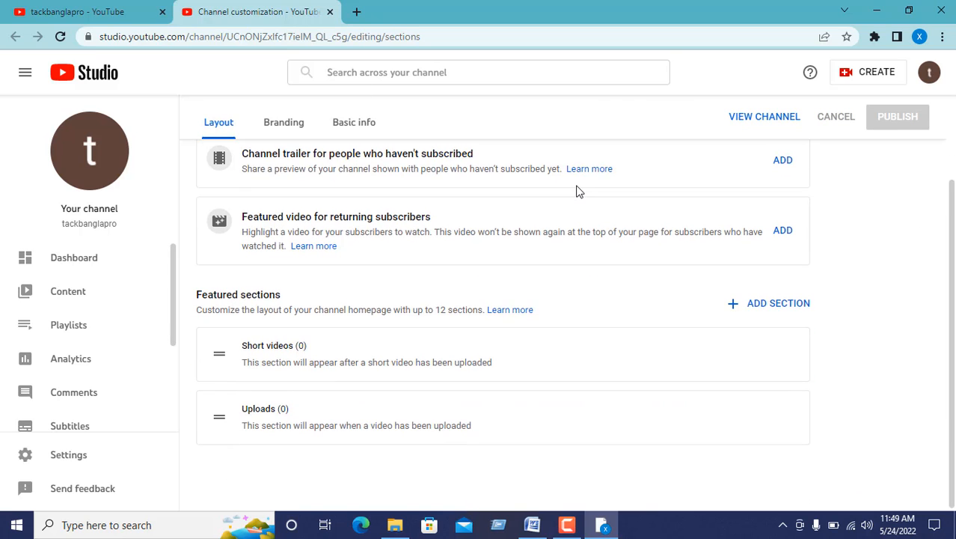
{"action": "scroll", "coordinate": [598, 218], "scroll_direction": "up", "scroll_amount": 2}
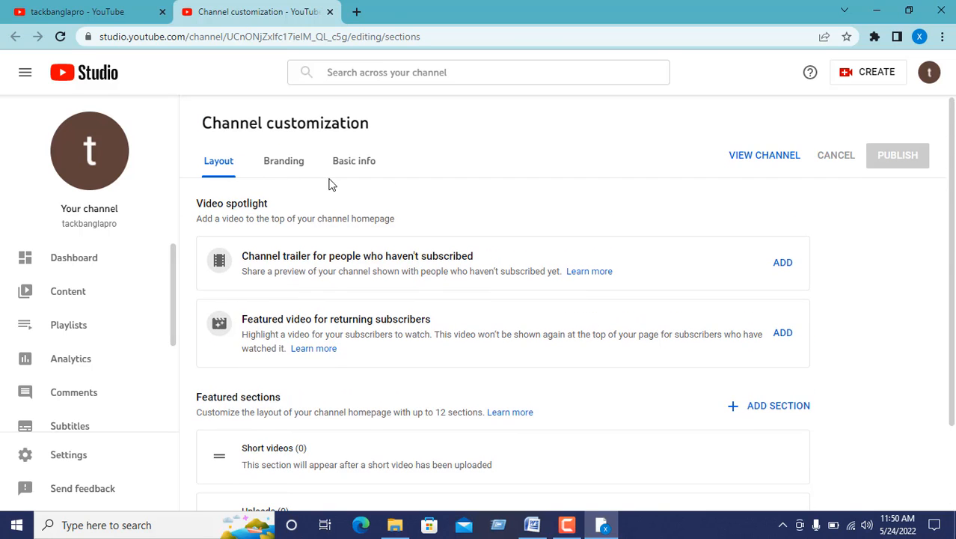
{"action": "left_click", "coordinate": [298, 167]}
{"action": "scroll", "coordinate": [314, 232], "scroll_direction": "down", "scroll_amount": 3}
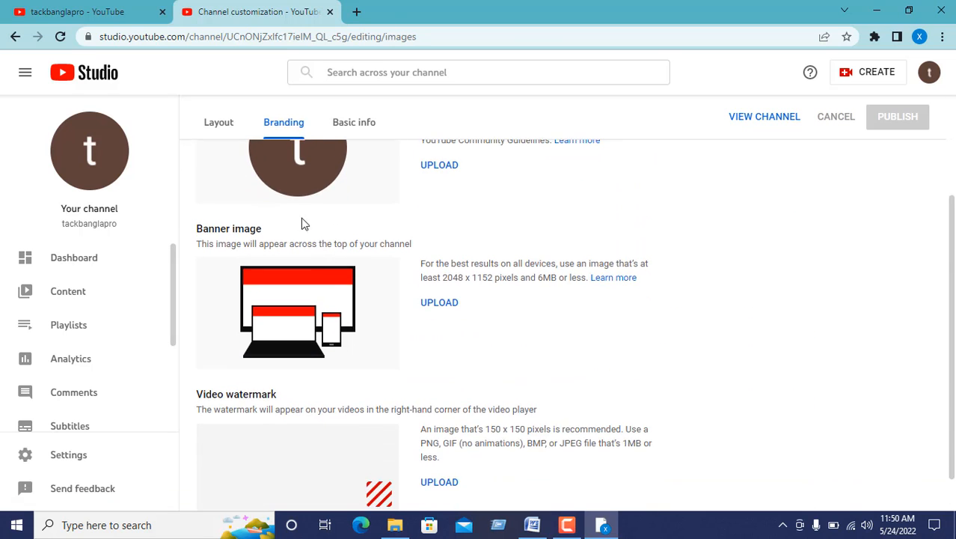
{"action": "scroll", "coordinate": [299, 215], "scroll_direction": "up", "scroll_amount": 3}
{"action": "scroll", "coordinate": [379, 238], "scroll_direction": "down", "scroll_amount": 3}
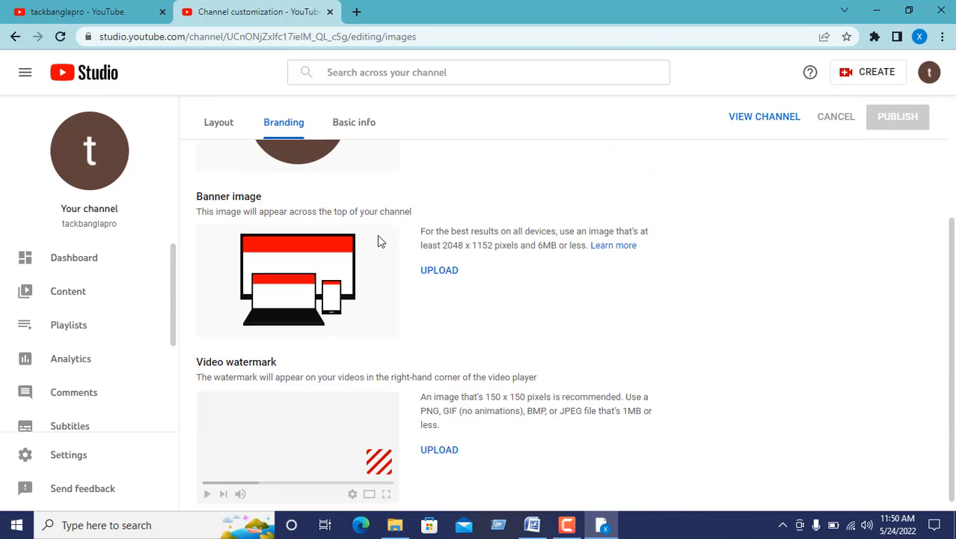
{"action": "scroll", "coordinate": [378, 241], "scroll_direction": "up", "scroll_amount": 3}
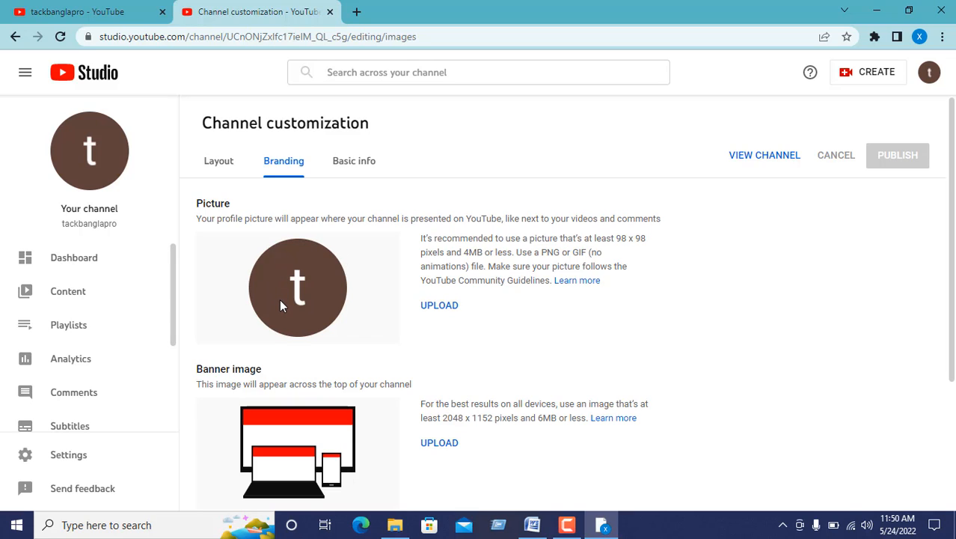
Go to canva.com in a new browser tab
{"action": "left_click", "coordinate": [352, 11]}
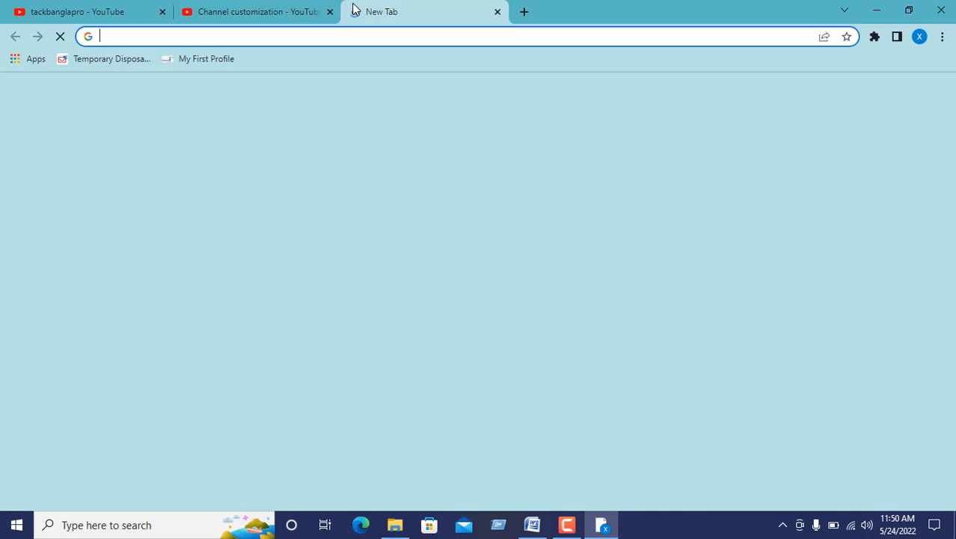
{"action": "left_click", "coordinate": [334, 38]}
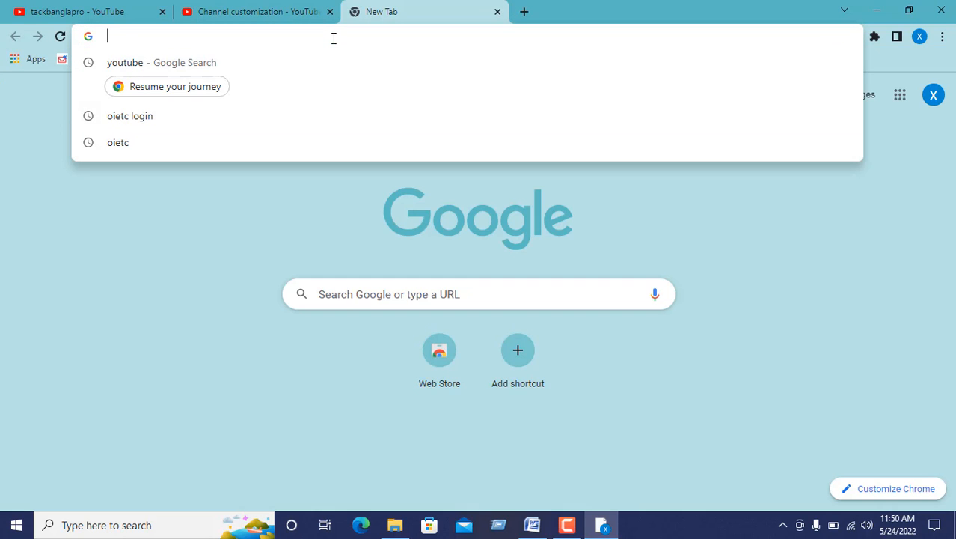
{"action": "type", "text": "ca"}
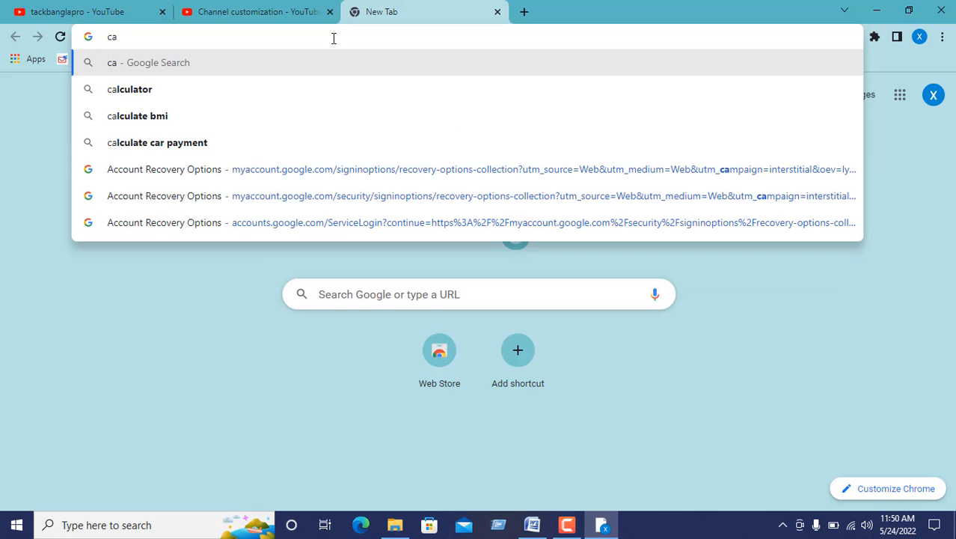
{"action": "type", "text": "n"}
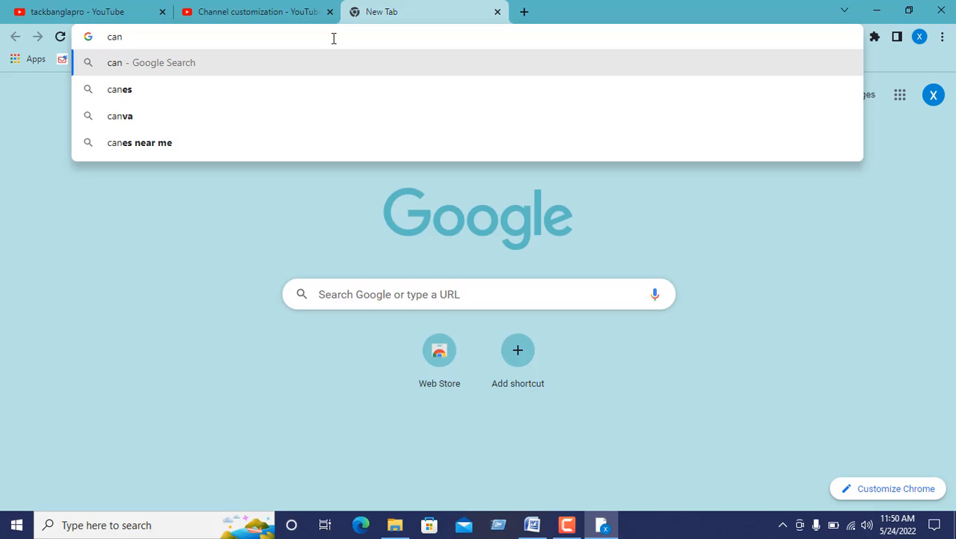
{"action": "type", "text": "vaa"}
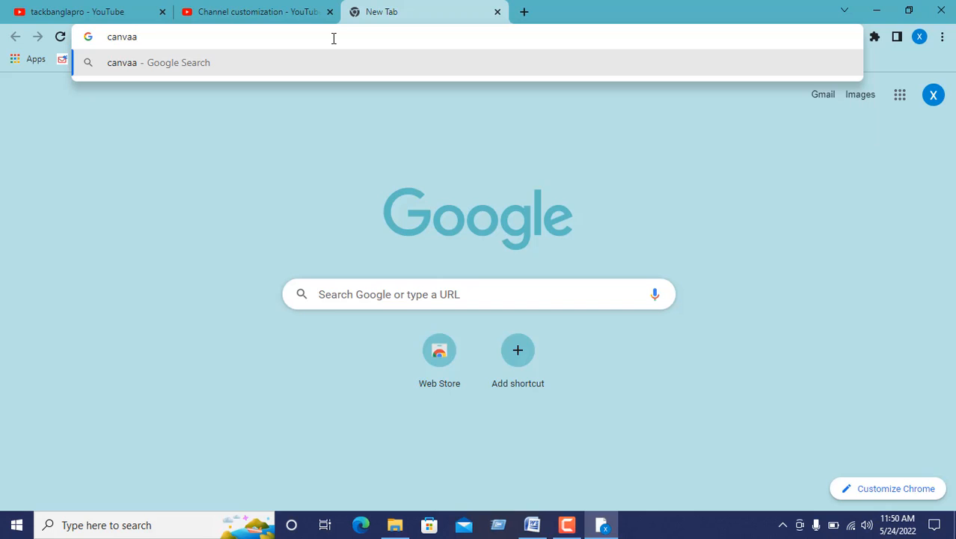
{"action": "key", "text": "BackSpace"}
{"action": "type", "text": ".com"}
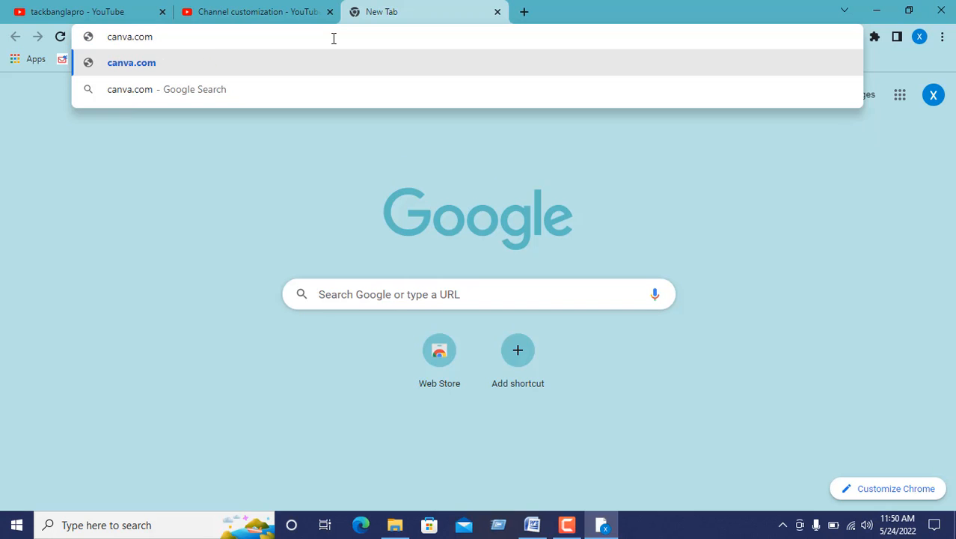
{"action": "key", "text": "Return"}
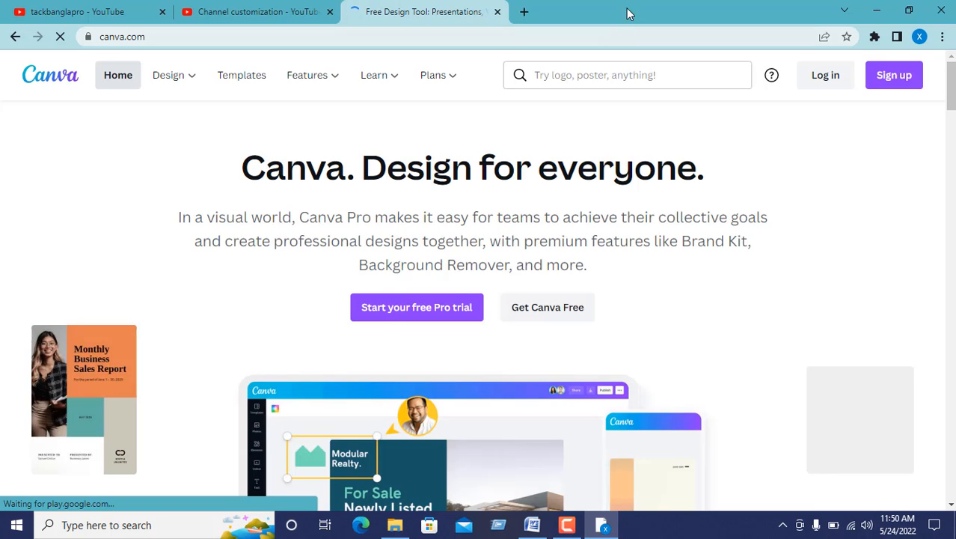
Log in to Canva with the Google account and answer onboarding as a University student
{"action": "left_click", "coordinate": [825, 77]}
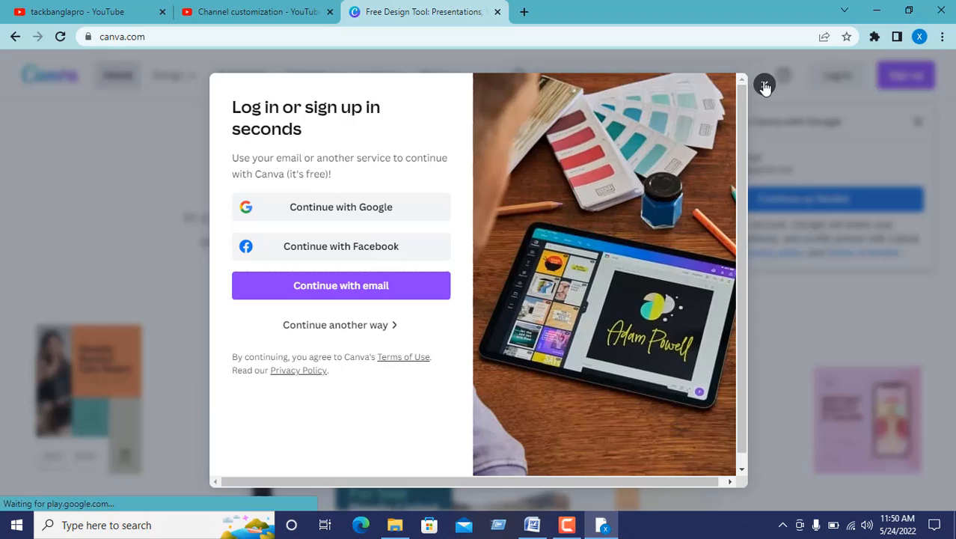
{"action": "left_click", "coordinate": [765, 85]}
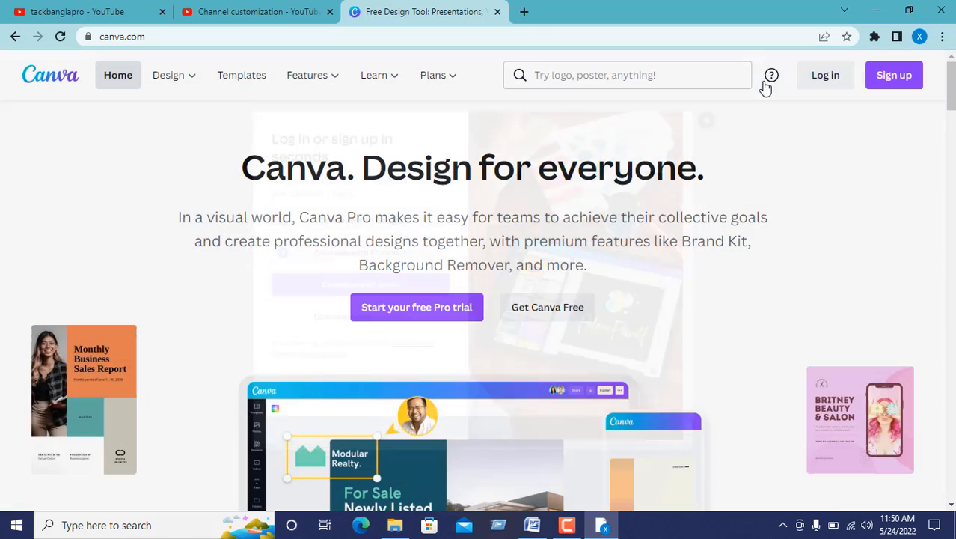
{"action": "left_click", "coordinate": [825, 81]}
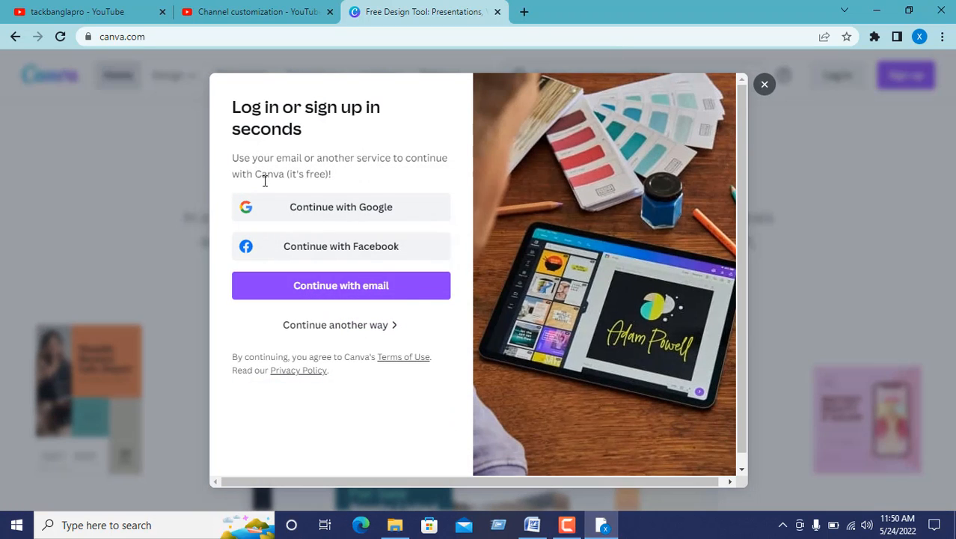
{"action": "left_click", "coordinate": [381, 205]}
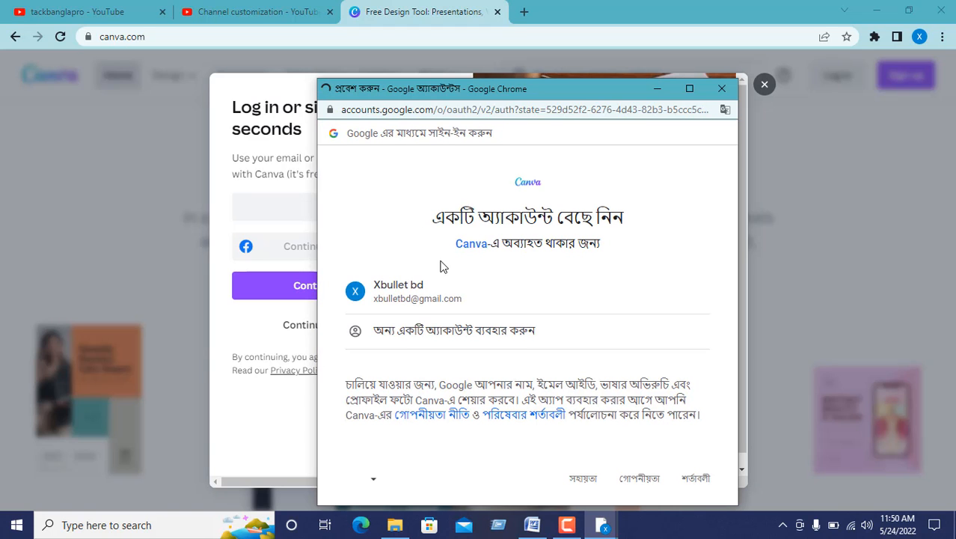
{"action": "left_click", "coordinate": [440, 290]}
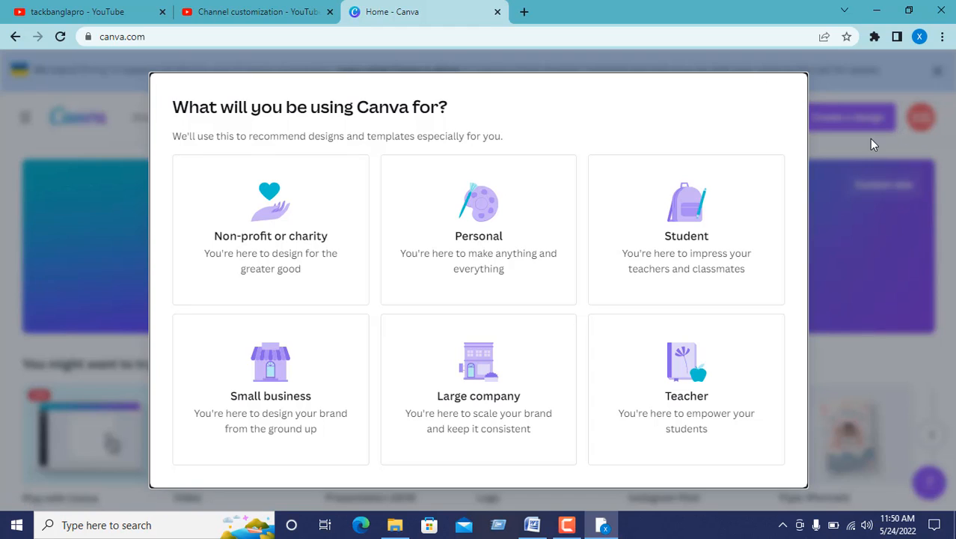
{"action": "left_click", "coordinate": [648, 225]}
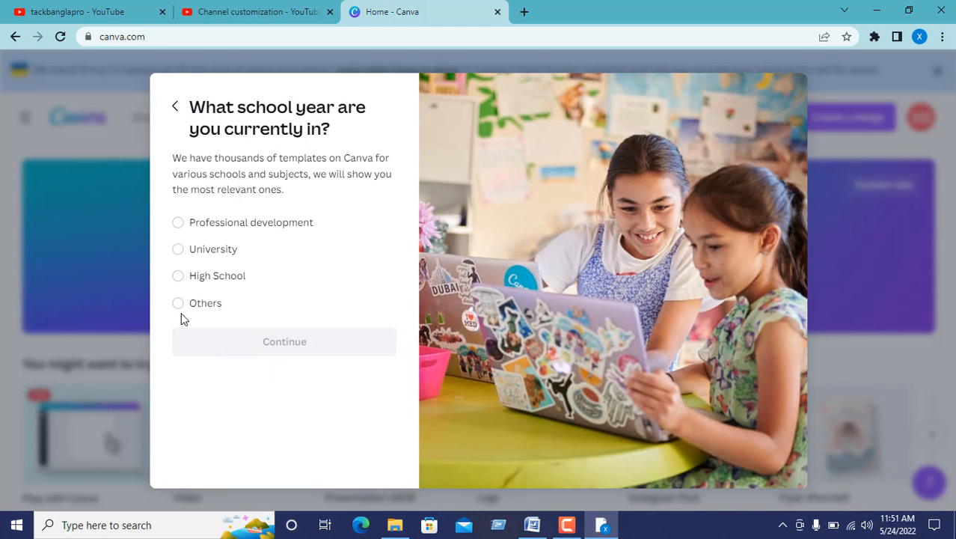
{"action": "left_click", "coordinate": [179, 251]}
{"action": "left_click", "coordinate": [240, 356]}
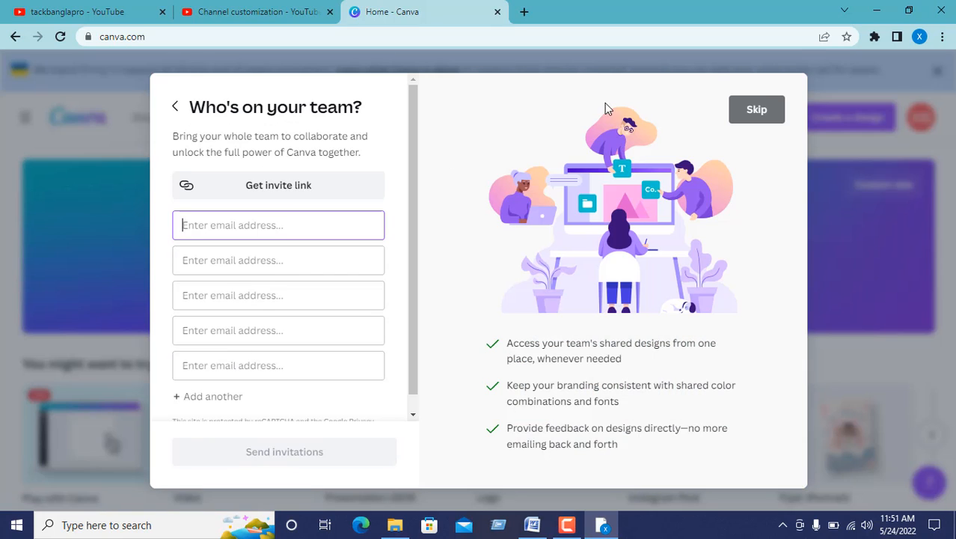
Skip the team invitation and choose Create a design on the Canva home page
{"action": "left_click", "coordinate": [752, 112]}
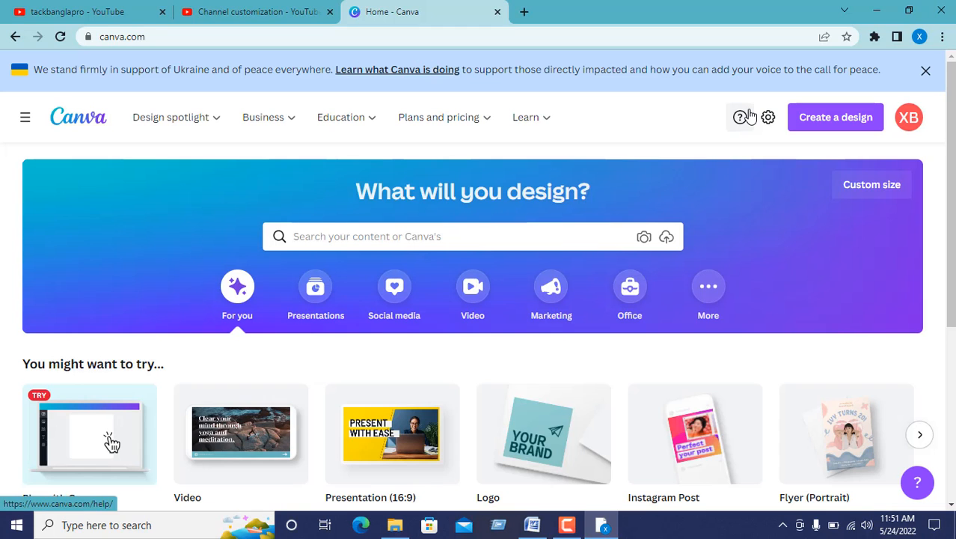
{"action": "left_click", "coordinate": [860, 124]}
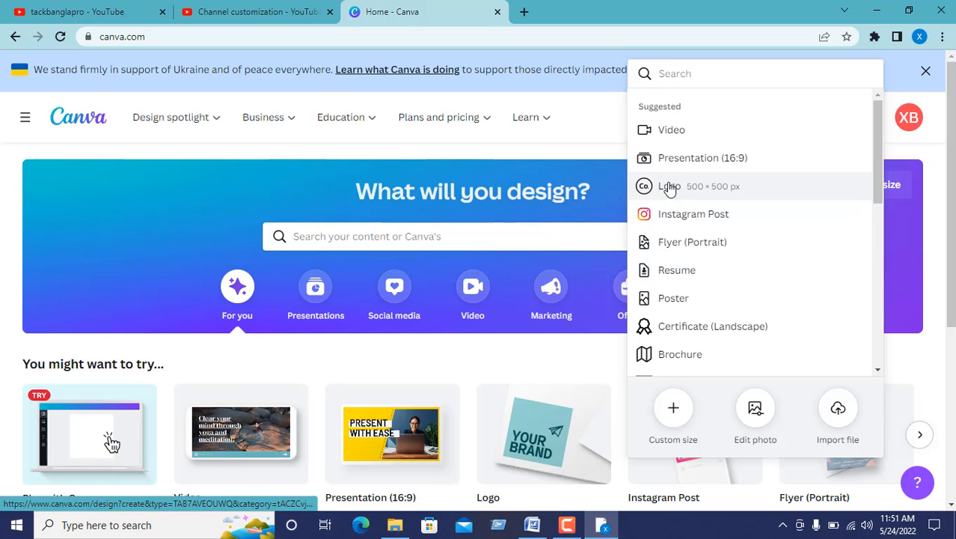
Create a blank 500 × 500 px Logo design and finish the editor tour
{"action": "left_click", "coordinate": [701, 190]}
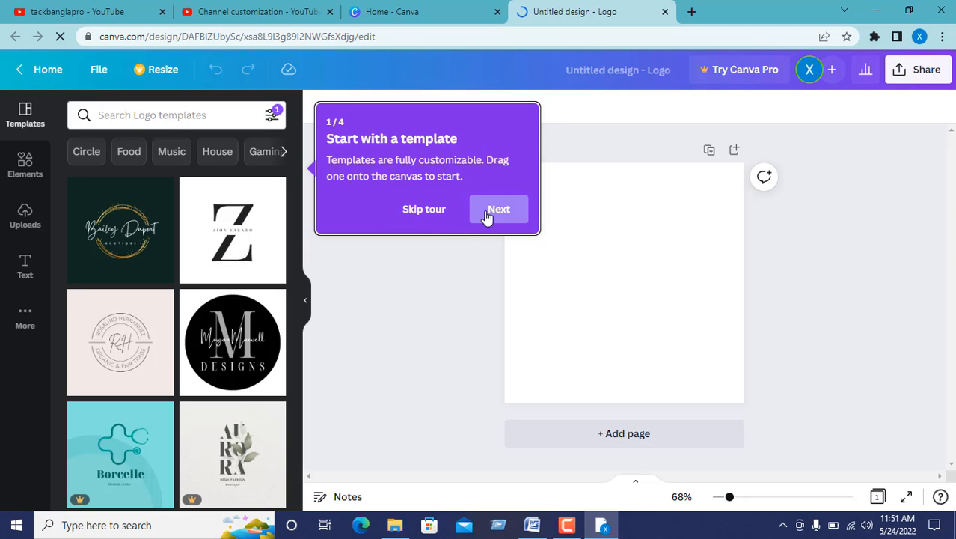
{"action": "left_click", "coordinate": [487, 215]}
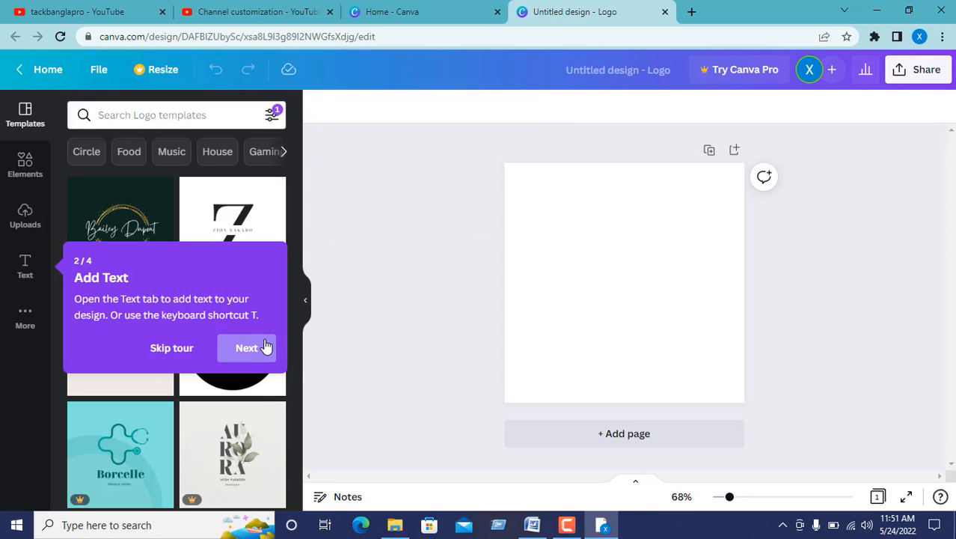
{"action": "left_click", "coordinate": [265, 346]}
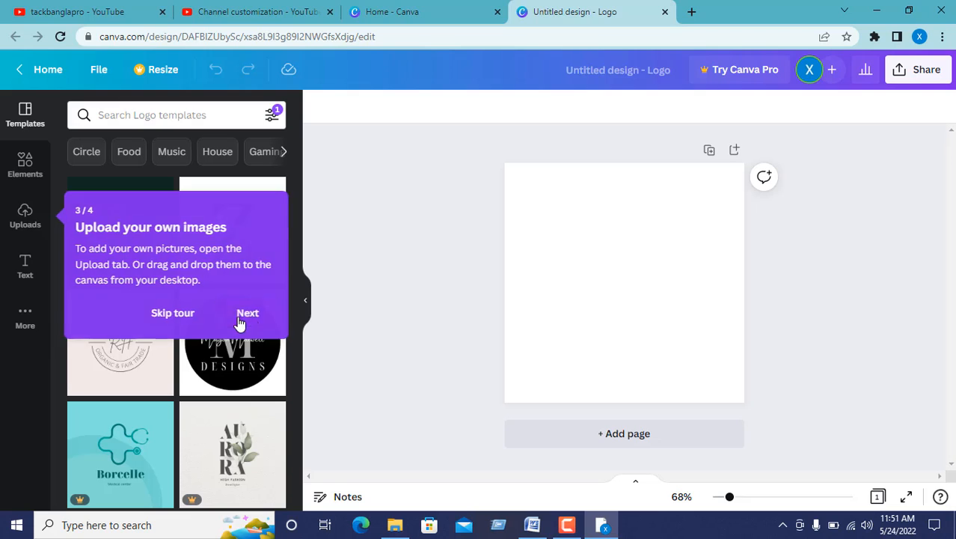
{"action": "left_click", "coordinate": [241, 316]}
Browse the Logo templates panel to find the black circular M monogram template
{"action": "scroll", "coordinate": [225, 303], "scroll_direction": "down", "scroll_amount": 4}
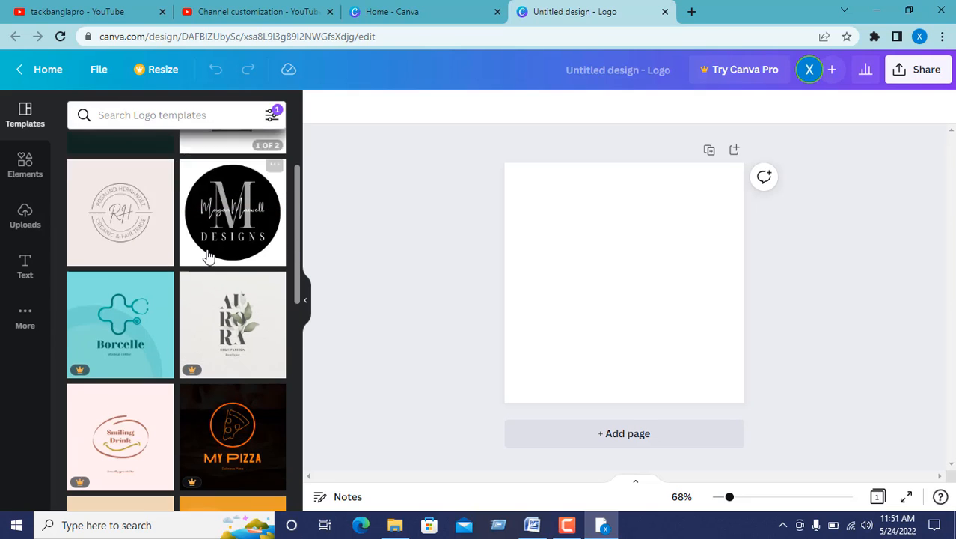
{"action": "scroll", "coordinate": [213, 269], "scroll_direction": "down", "scroll_amount": 2}
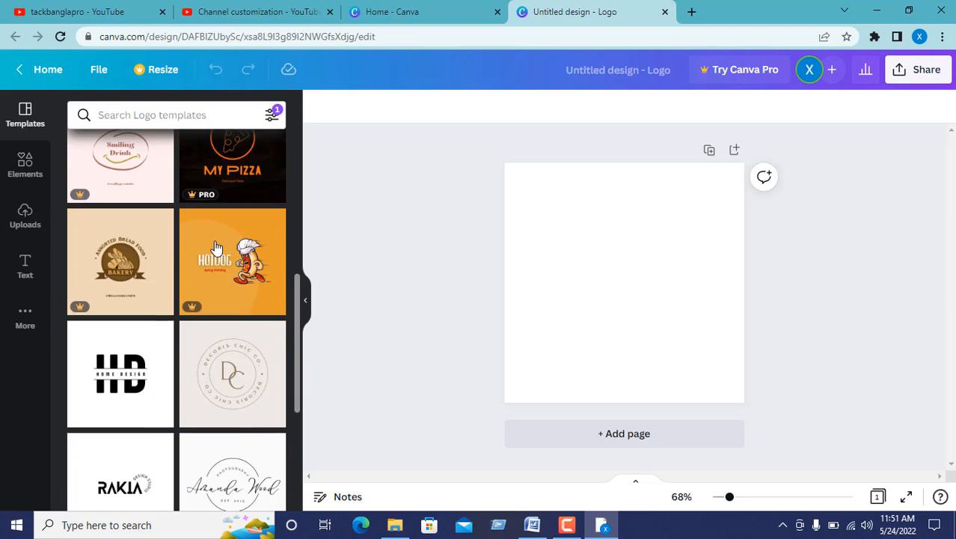
{"action": "scroll", "coordinate": [215, 247], "scroll_direction": "down", "scroll_amount": 4}
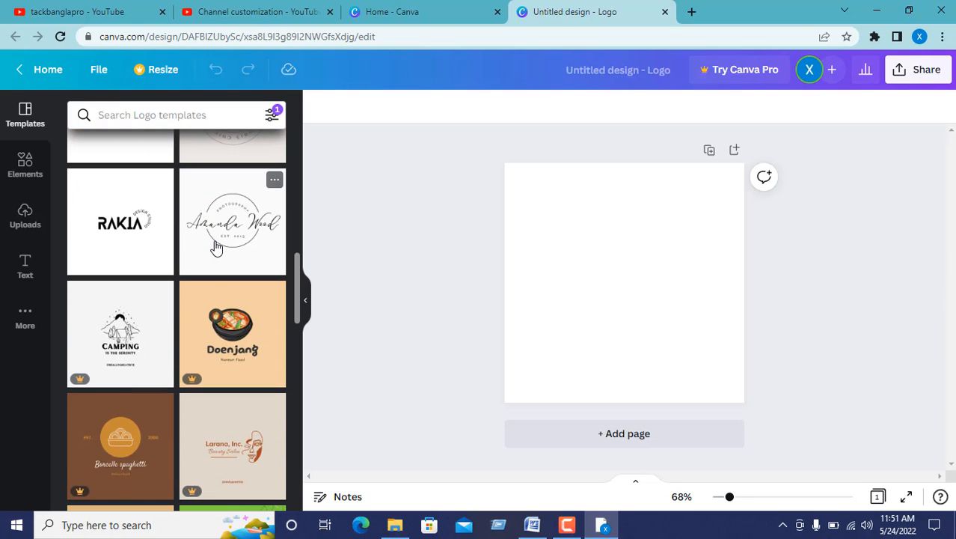
{"action": "scroll", "coordinate": [215, 247], "scroll_direction": "down", "scroll_amount": 5}
{"action": "scroll", "coordinate": [215, 247], "scroll_direction": "up", "scroll_amount": 10}
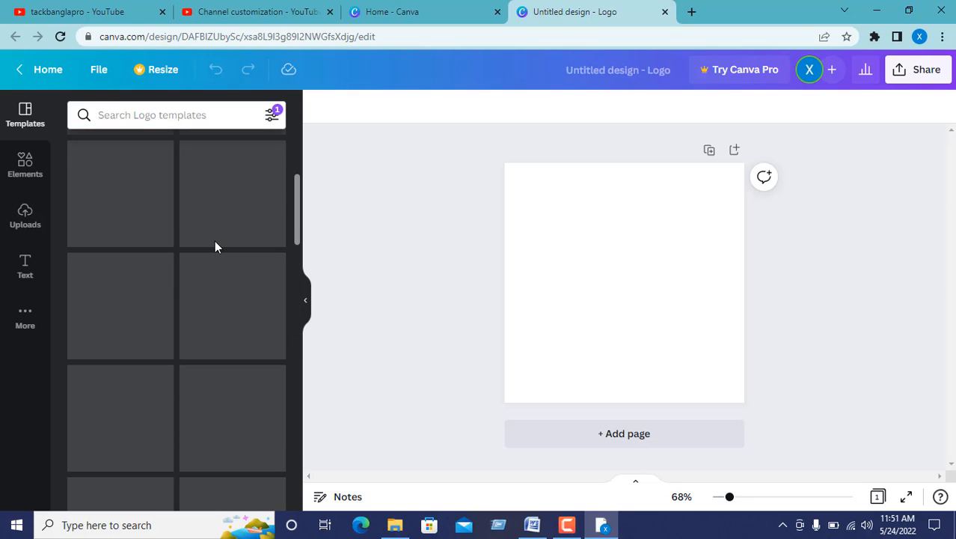
{"action": "scroll", "coordinate": [215, 247], "scroll_direction": "down", "scroll_amount": 4}
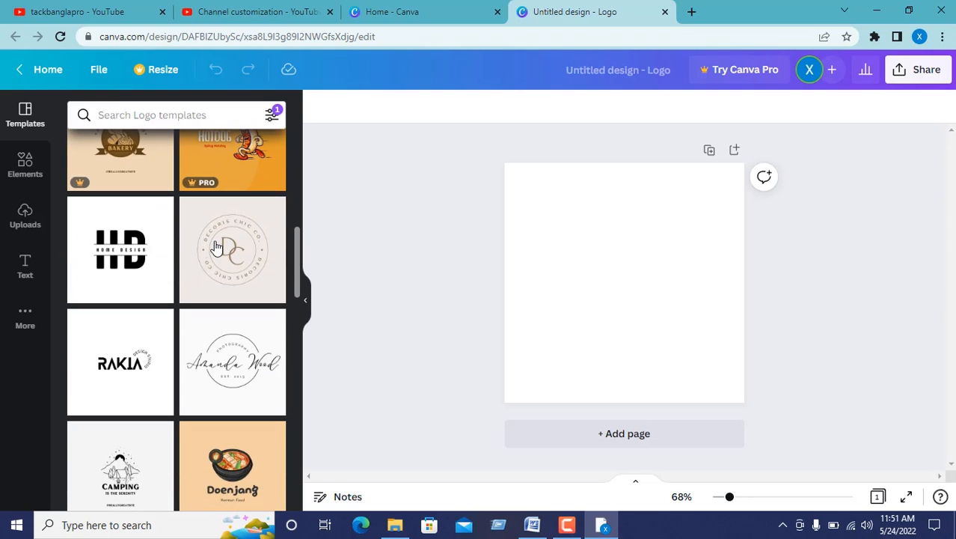
{"action": "scroll", "coordinate": [215, 247], "scroll_direction": "down", "scroll_amount": 4}
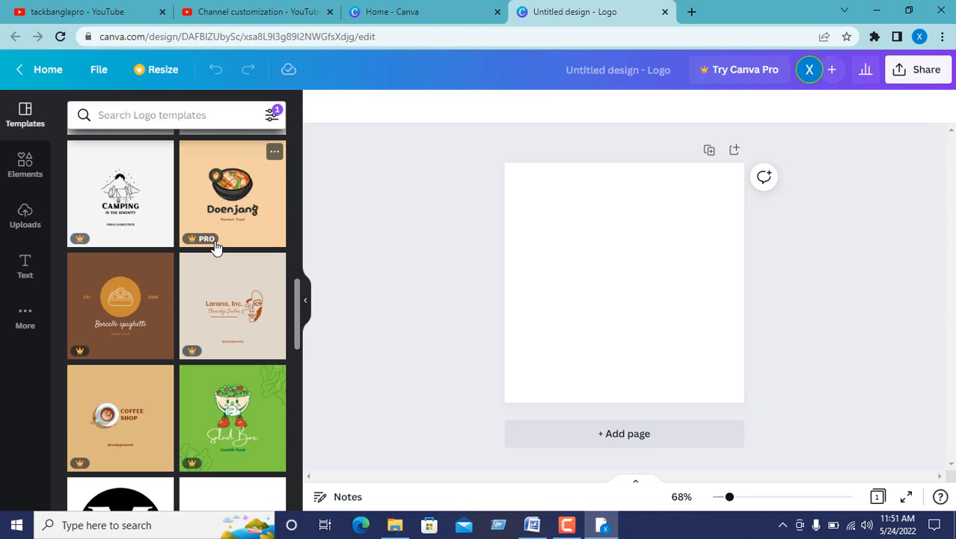
{"action": "scroll", "coordinate": [216, 247], "scroll_direction": "down", "scroll_amount": 3}
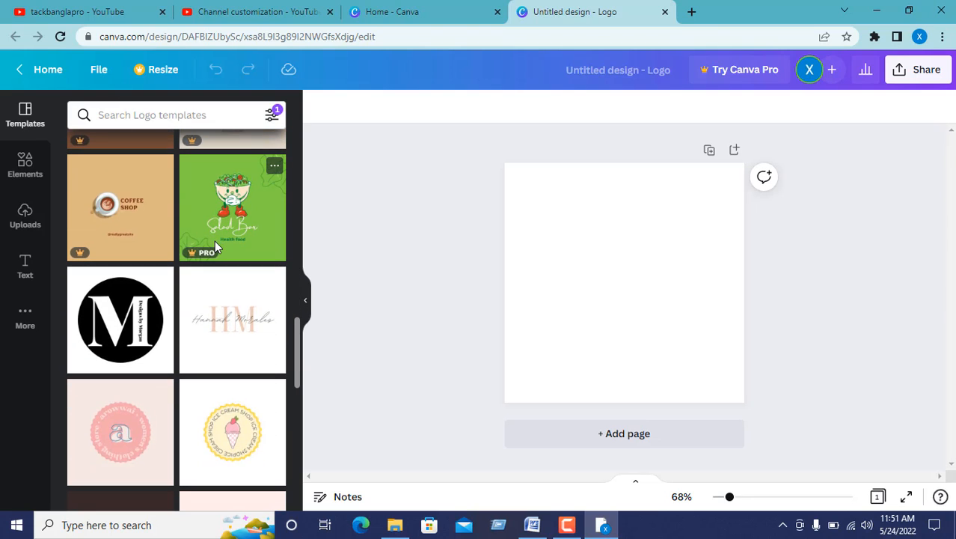
{"action": "scroll", "coordinate": [215, 243], "scroll_direction": "up", "scroll_amount": 3}
{"action": "scroll", "coordinate": [215, 243], "scroll_direction": "down", "scroll_amount": 3}
{"action": "scroll", "coordinate": [214, 247], "scroll_direction": "up", "scroll_amount": 5}
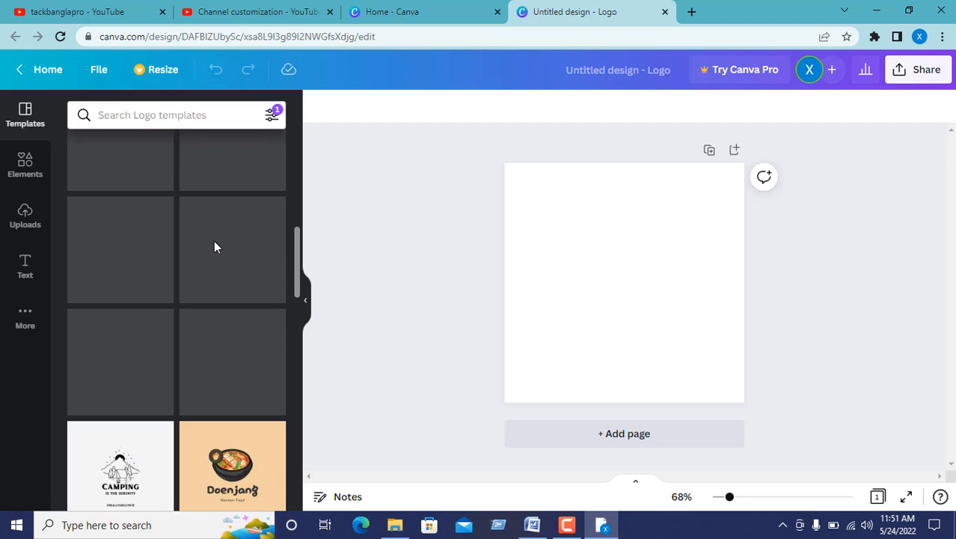
{"action": "scroll", "coordinate": [215, 247], "scroll_direction": "up", "scroll_amount": 10}
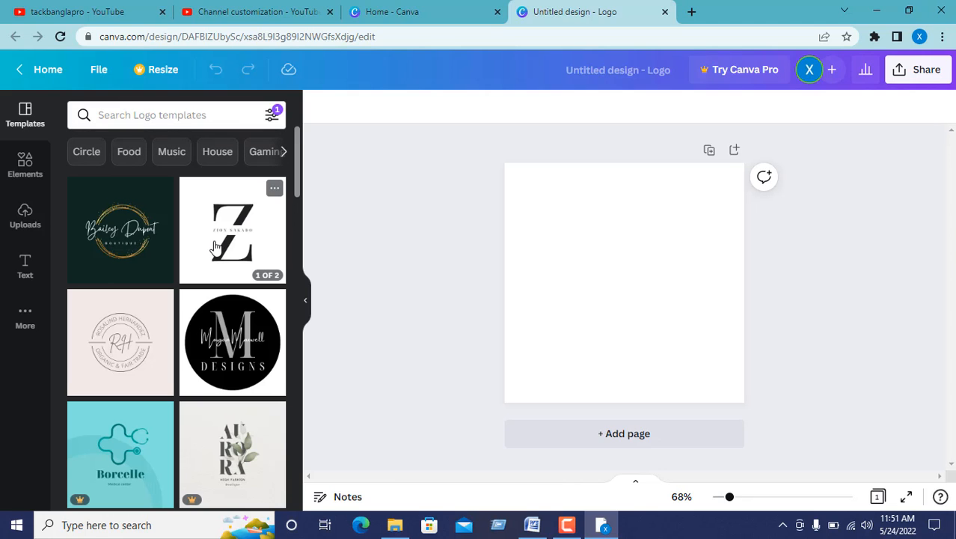
{"action": "scroll", "coordinate": [215, 247], "scroll_direction": "down", "scroll_amount": 8}
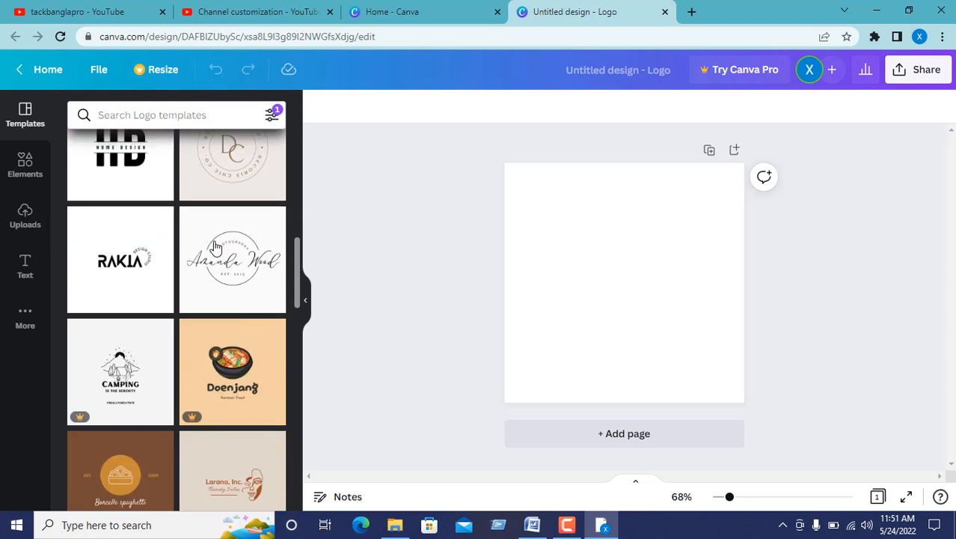
{"action": "scroll", "coordinate": [215, 247], "scroll_direction": "down", "scroll_amount": 2}
{"action": "scroll", "coordinate": [214, 247], "scroll_direction": "down", "scroll_amount": 3}
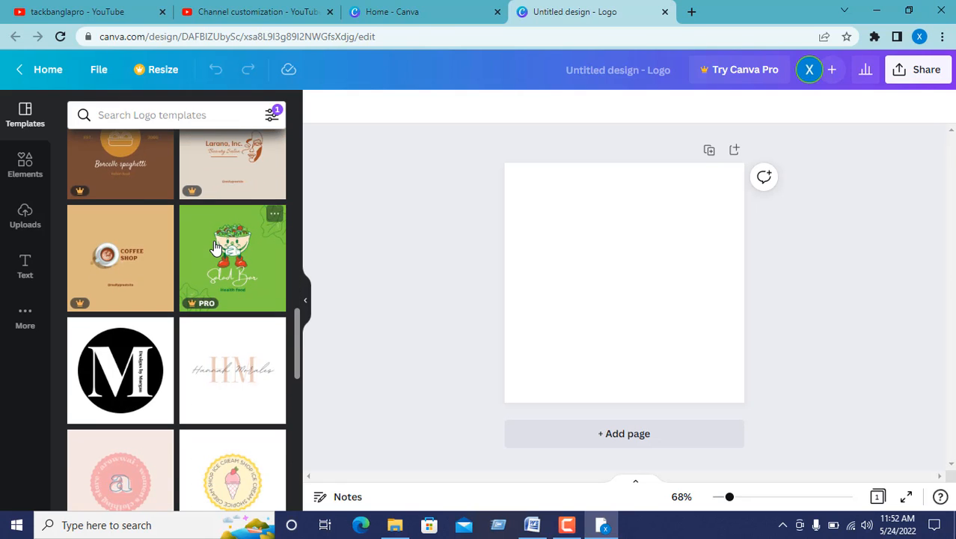
{"action": "scroll", "coordinate": [215, 247], "scroll_direction": "down", "scroll_amount": 2}
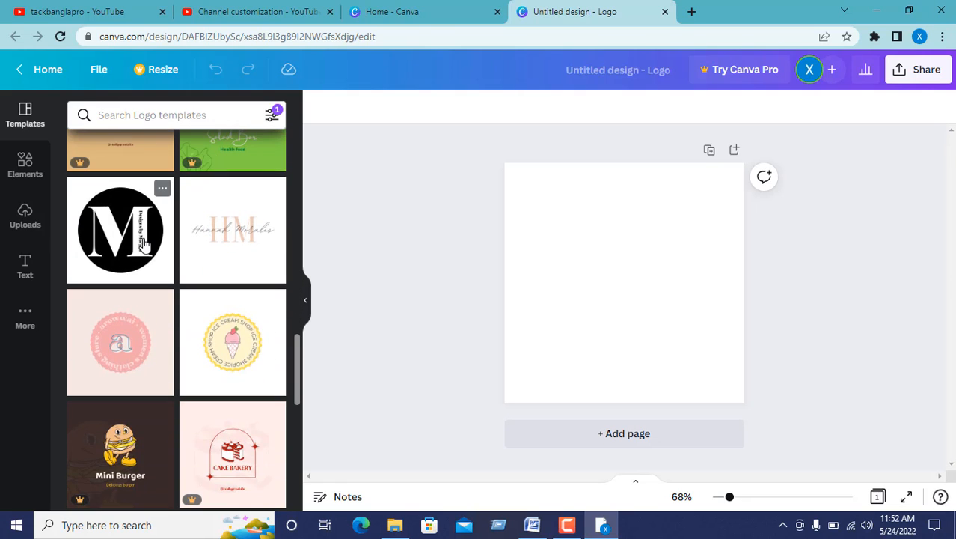
Apply the black circular M monogram template and change its big letter M to T
{"action": "left_click", "coordinate": [144, 247]}
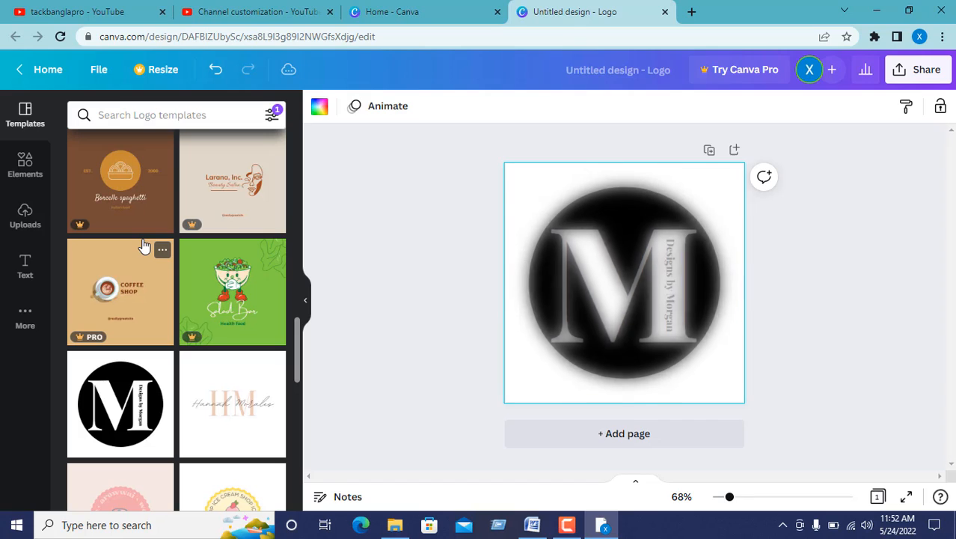
{"action": "left_click", "coordinate": [637, 305]}
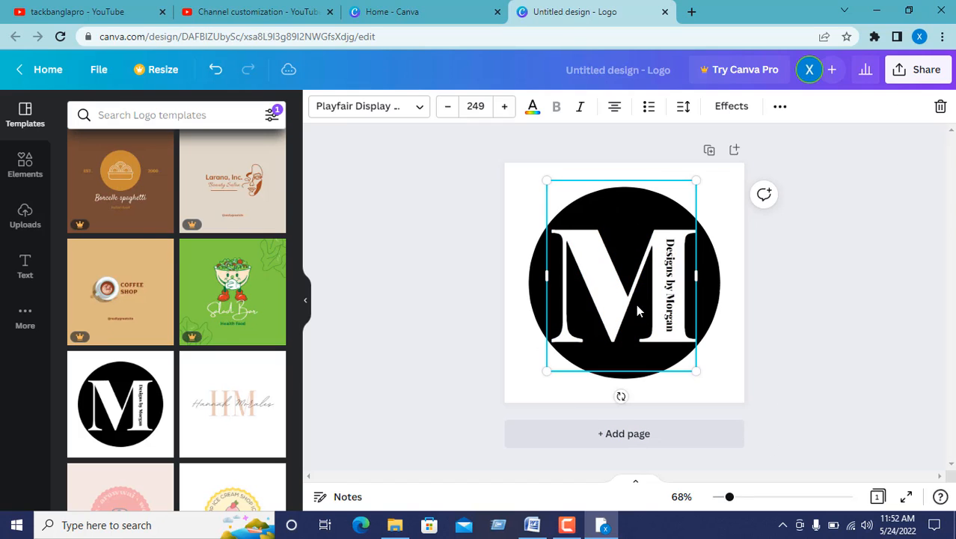
{"action": "left_click_drag", "start_coordinate": [637, 305], "coordinate": [638, 306]}
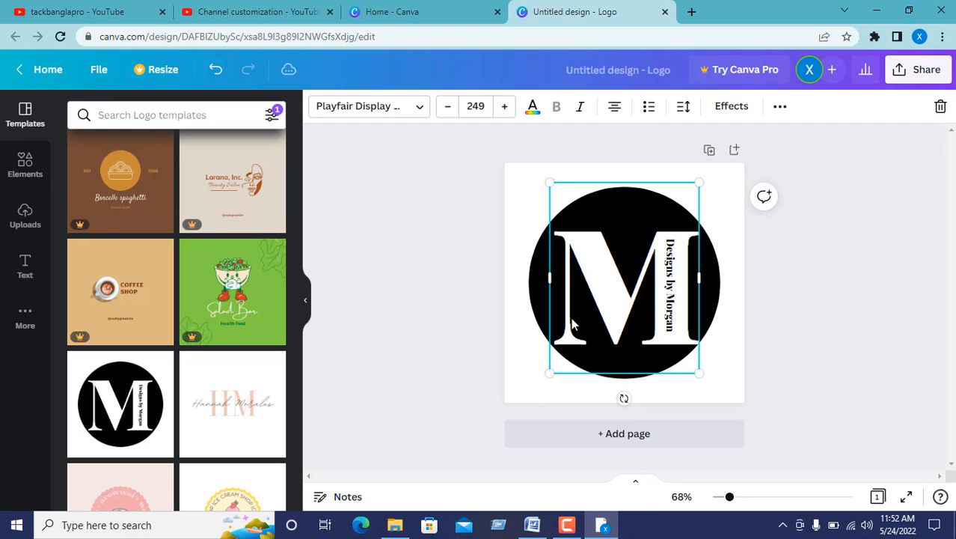
{"action": "double_click", "coordinate": [600, 294]}
{"action": "type", "text": "T"}
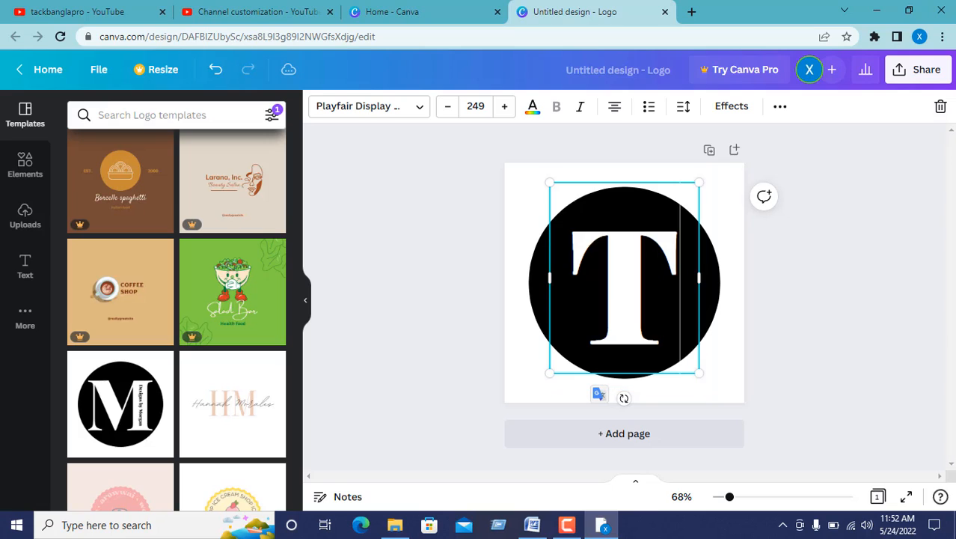
{"action": "left_click", "coordinate": [778, 256]}
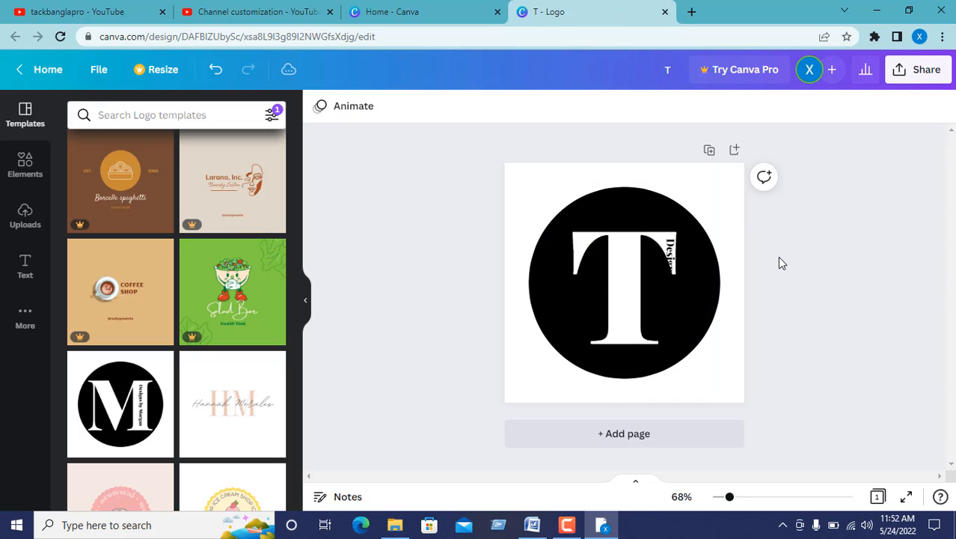
{"action": "mouse_move", "coordinate": [600, 278]}
{"action": "left_mouse_down"}
{"action": "mouse_move", "coordinate": [589, 276]}
{"action": "mouse_move", "coordinate": [615, 273]}
{"action": "mouse_move", "coordinate": [595, 276]}
{"action": "mouse_move", "coordinate": [610, 282]}
{"action": "left_mouse_up"}
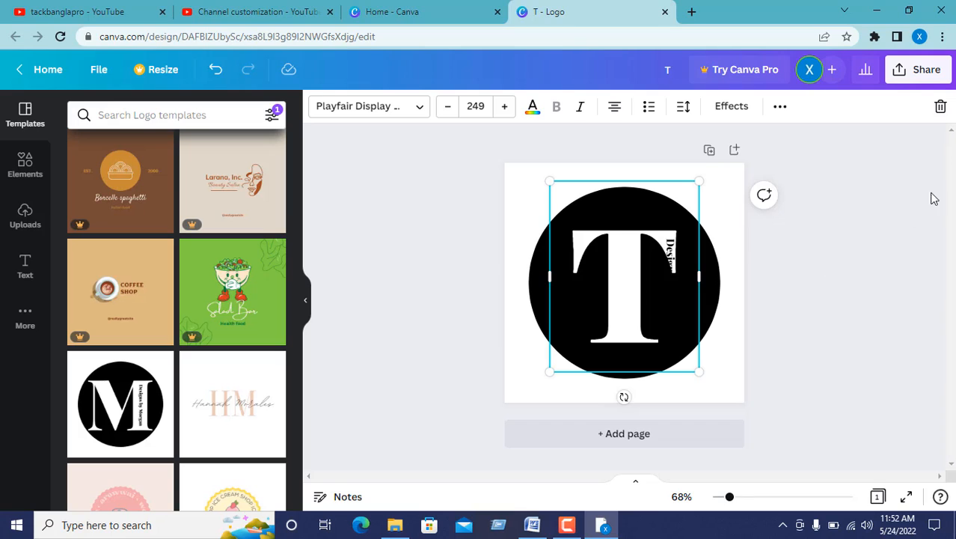
Download the T logo design from Canva as a JPG file, T (1).jpg
{"action": "left_click", "coordinate": [826, 248]}
{"action": "left_click", "coordinate": [914, 73]}
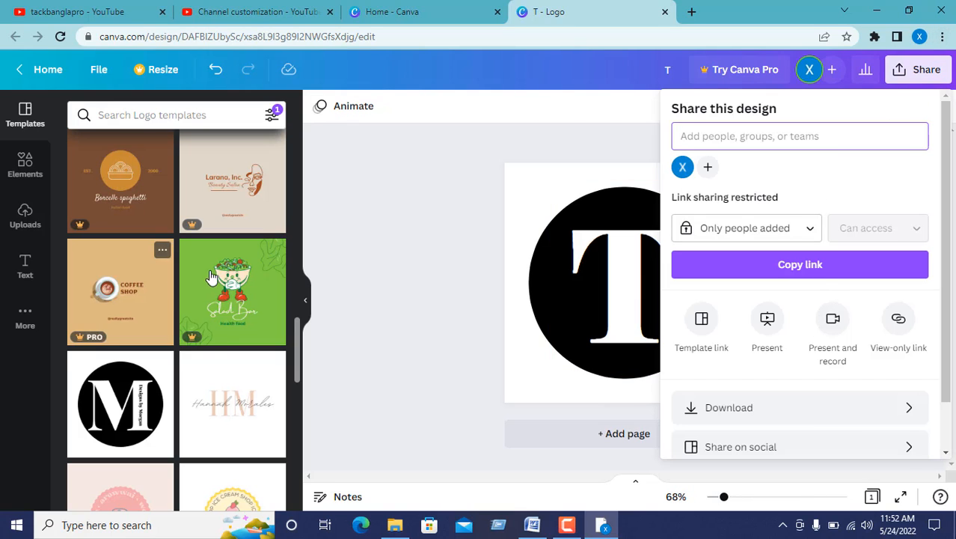
{"action": "scroll", "coordinate": [194, 274], "scroll_direction": "down", "scroll_amount": 10}
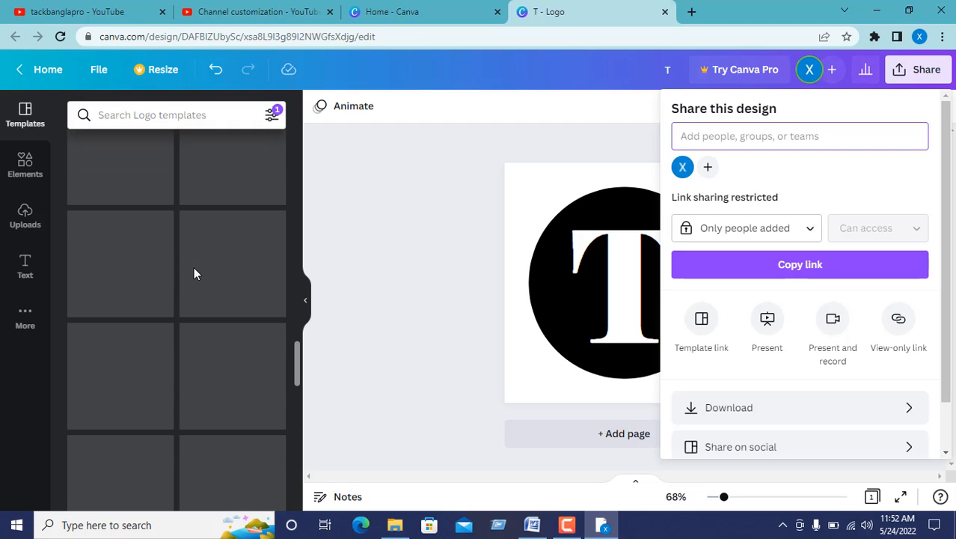
{"action": "scroll", "coordinate": [194, 269], "scroll_direction": "up", "scroll_amount": 5}
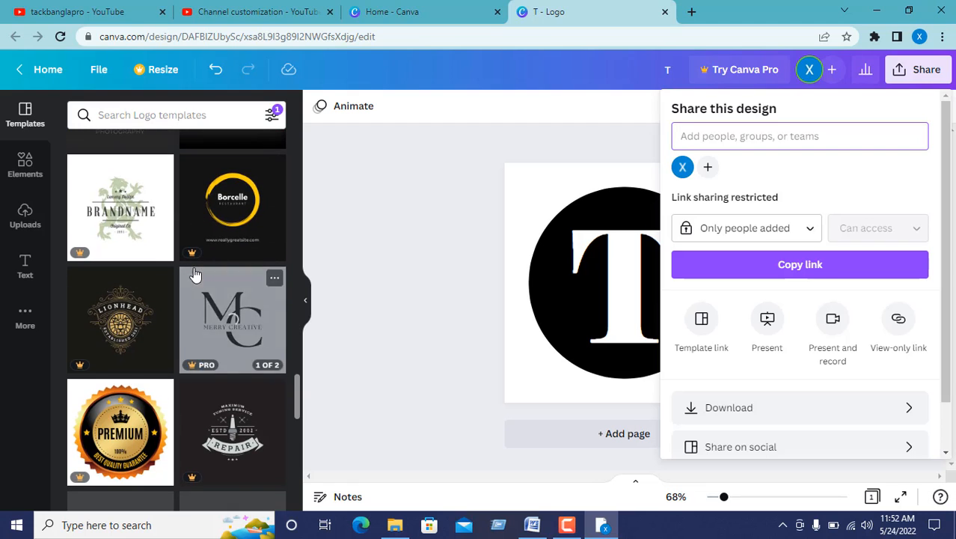
{"action": "scroll", "coordinate": [194, 274], "scroll_direction": "down", "scroll_amount": 5}
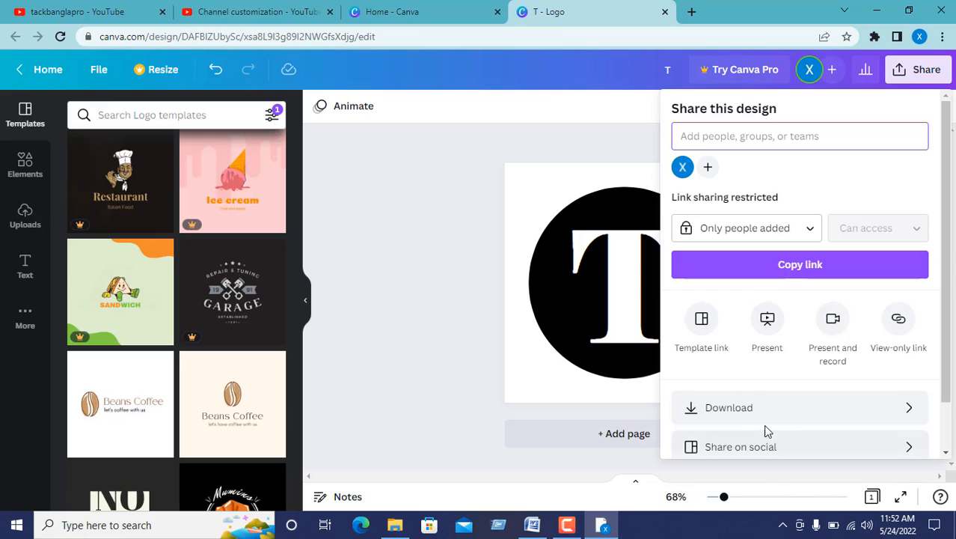
{"action": "left_click", "coordinate": [764, 405]}
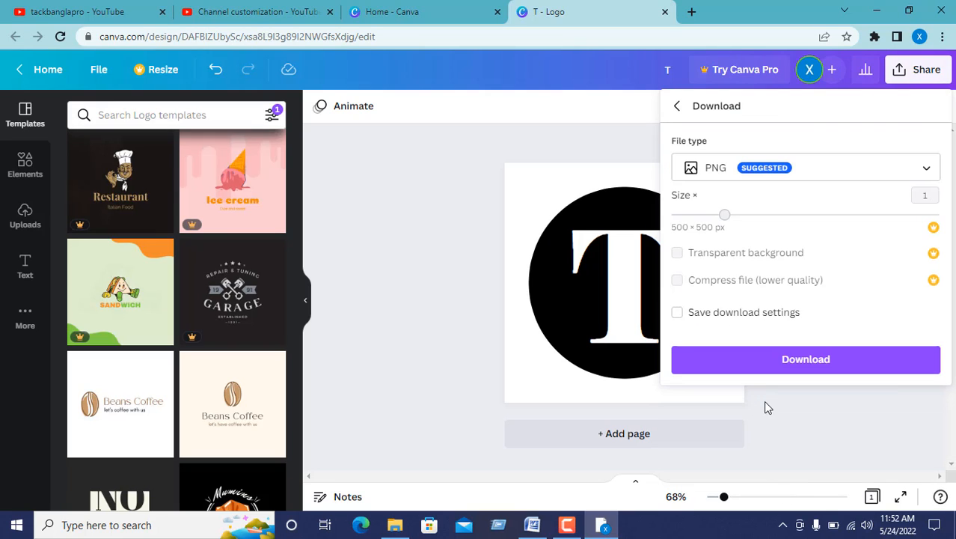
{"action": "left_click", "coordinate": [828, 175]}
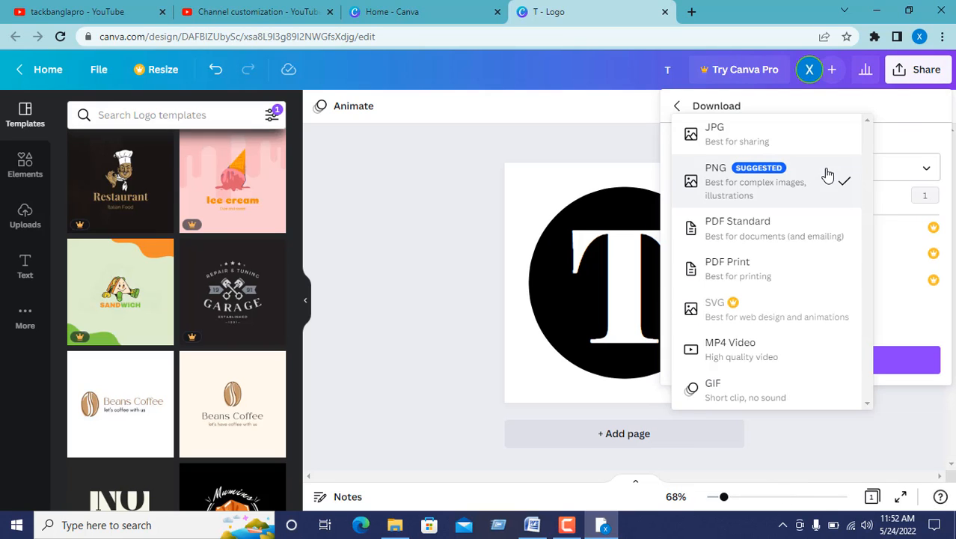
{"action": "left_click", "coordinate": [770, 149]}
{"action": "left_click", "coordinate": [794, 357]}
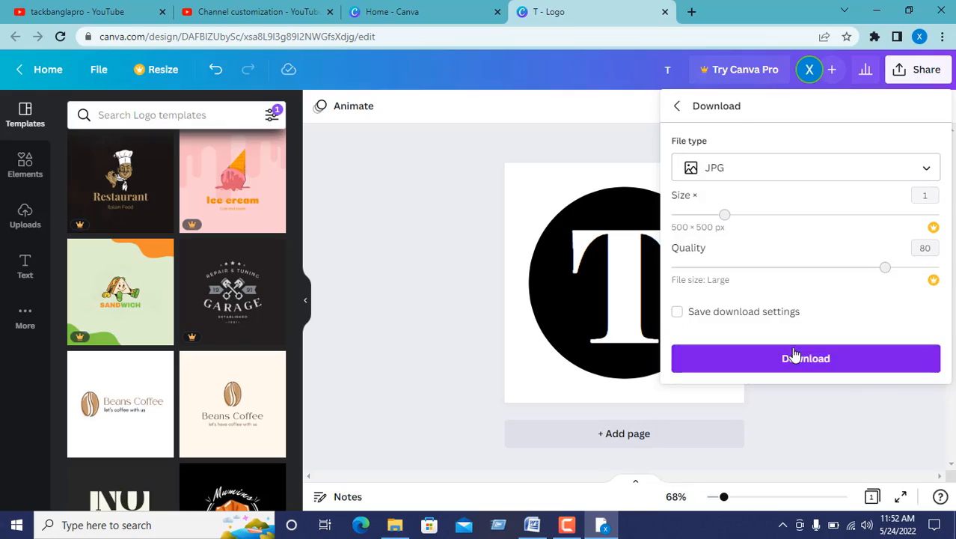
{"action": "left_click", "coordinate": [266, 9]}
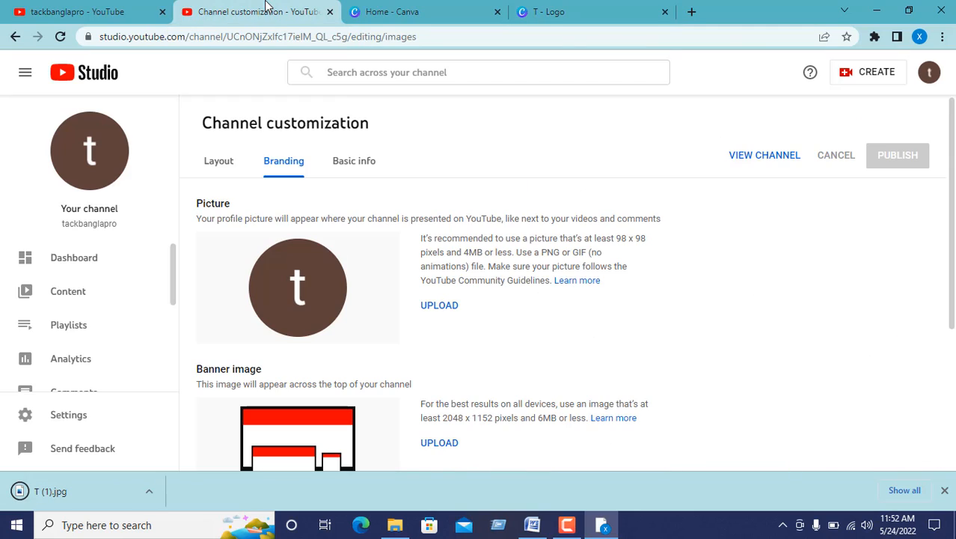
Upload T (1).jpg from Downloads as the channel profile picture and accept the crop
{"action": "left_click", "coordinate": [438, 305]}
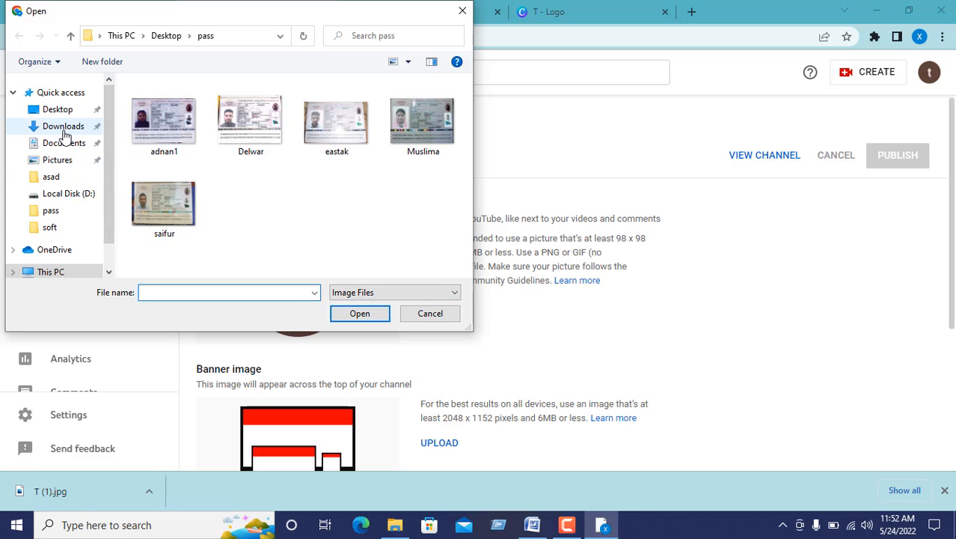
{"action": "left_click", "coordinate": [64, 133]}
{"action": "left_click", "coordinate": [212, 132]}
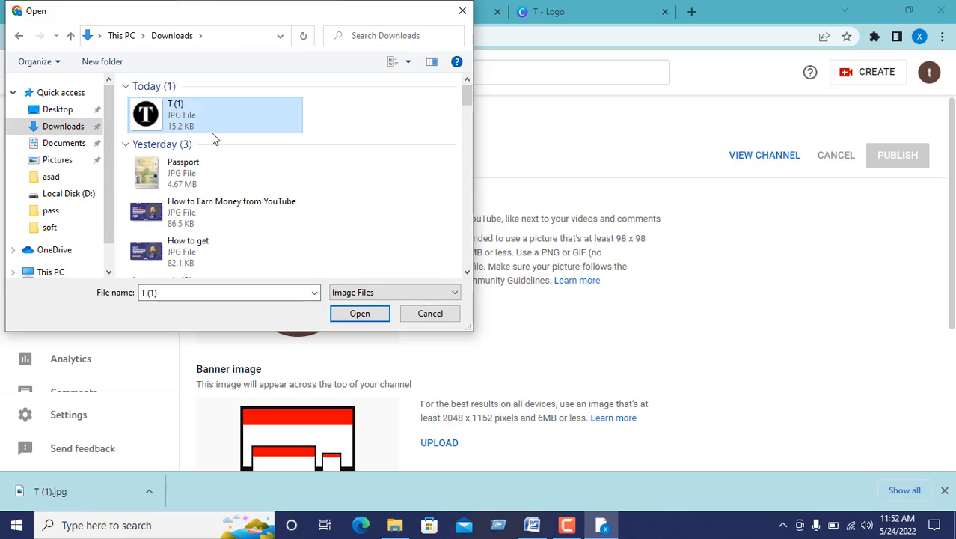
{"action": "left_click", "coordinate": [373, 314]}
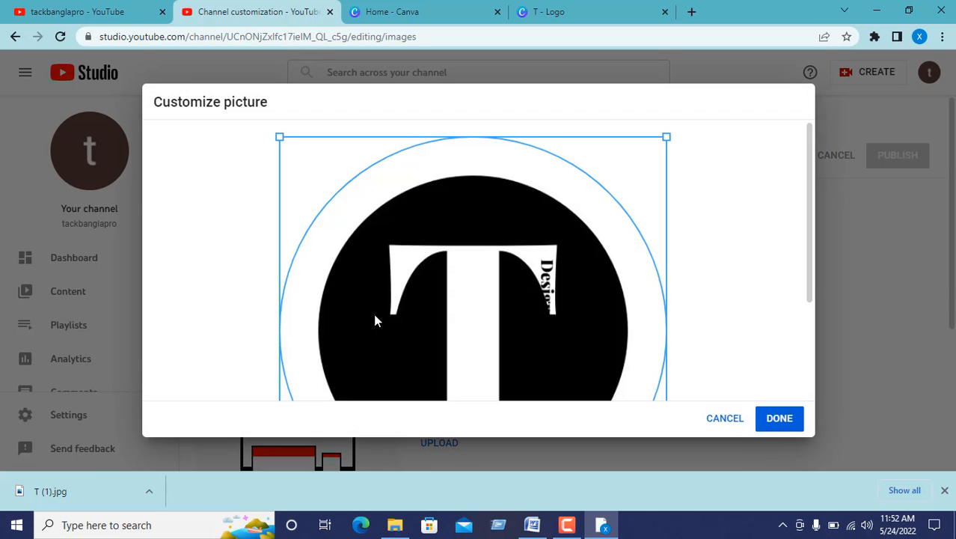
{"action": "scroll", "coordinate": [707, 252], "scroll_direction": "down", "scroll_amount": 3}
{"action": "scroll", "coordinate": [708, 252], "scroll_direction": "up", "scroll_amount": 1}
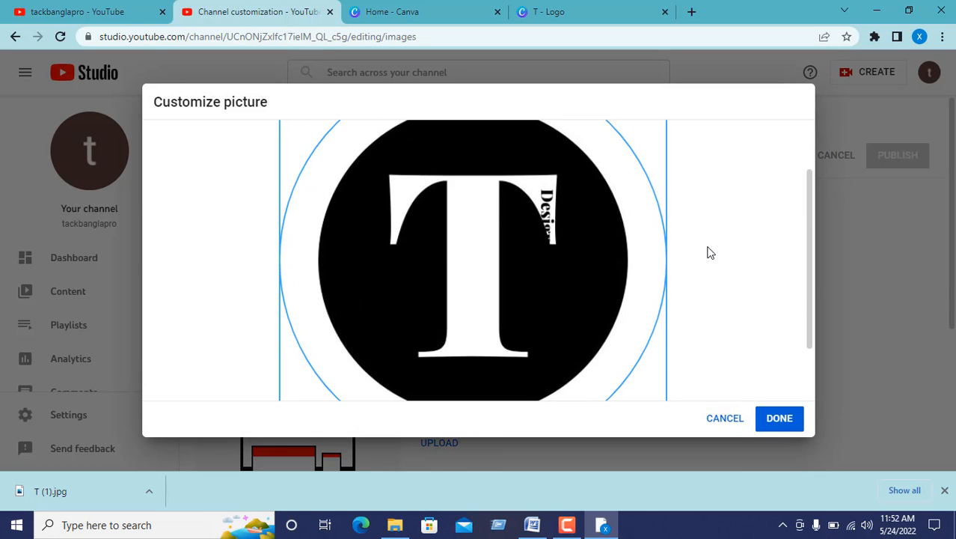
{"action": "scroll", "coordinate": [707, 252], "scroll_direction": "down", "scroll_amount": 2}
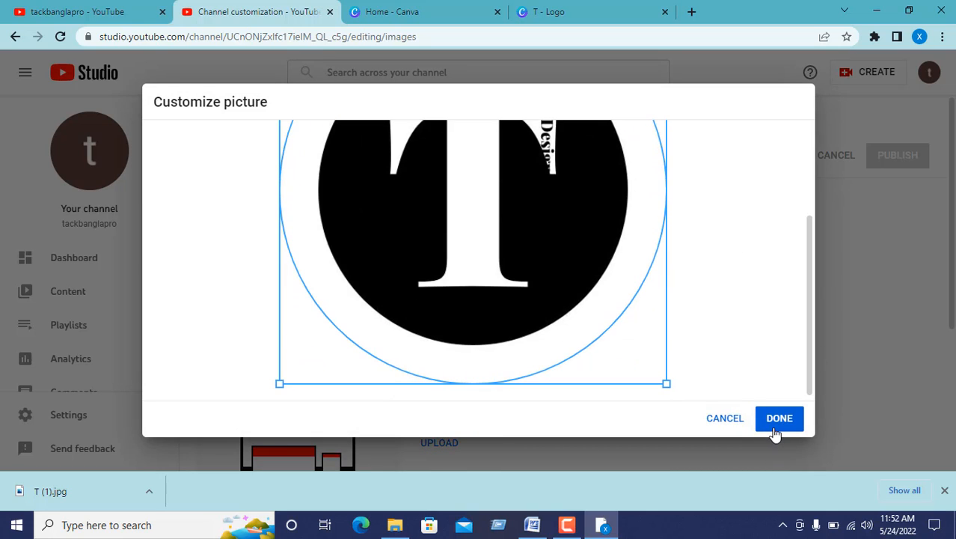
{"action": "left_click", "coordinate": [775, 429]}
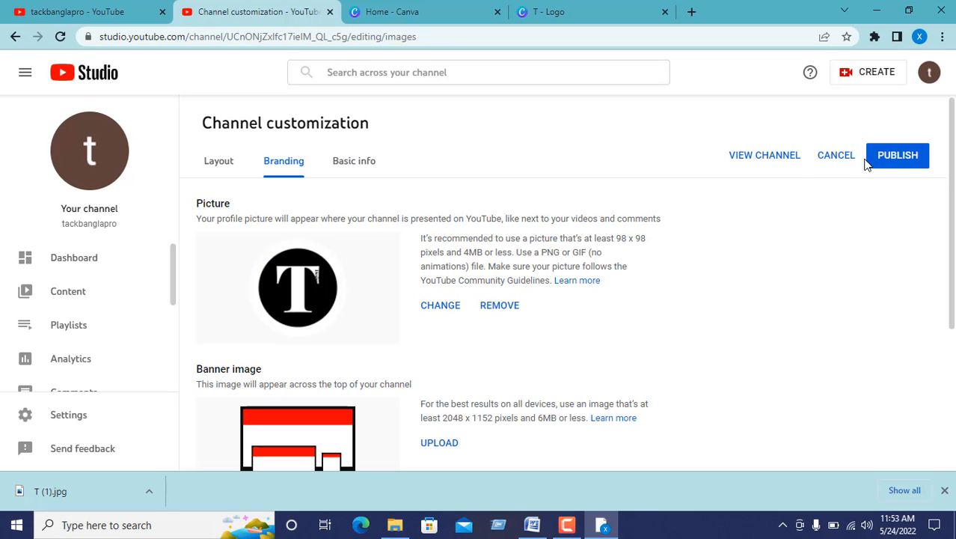
Publish the new T logo profile picture
{"action": "left_click", "coordinate": [911, 163]}
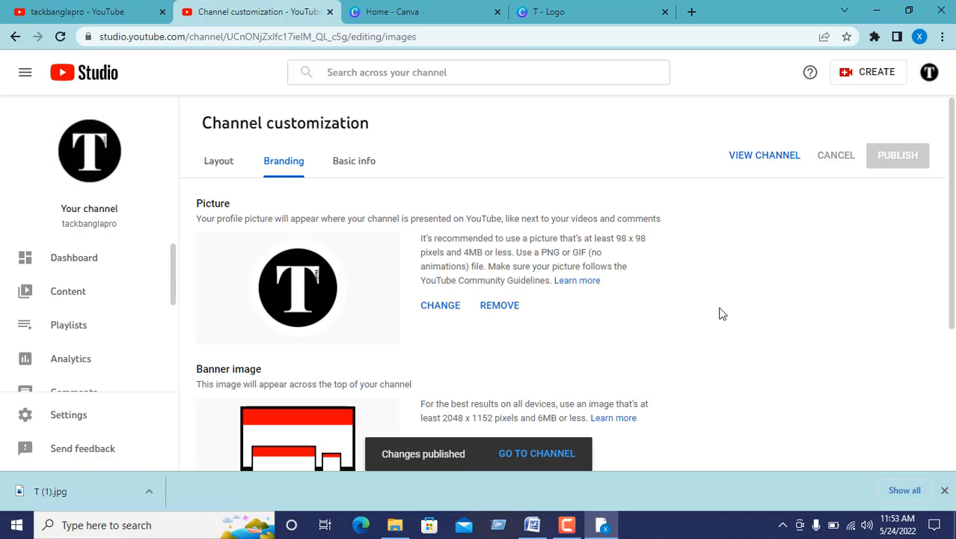
{"action": "scroll", "coordinate": [721, 313], "scroll_direction": "down", "scroll_amount": 2}
{"action": "scroll", "coordinate": [723, 312], "scroll_direction": "up", "scroll_amount": 2}
{"action": "scroll", "coordinate": [720, 312], "scroll_direction": "down", "scroll_amount": 2}
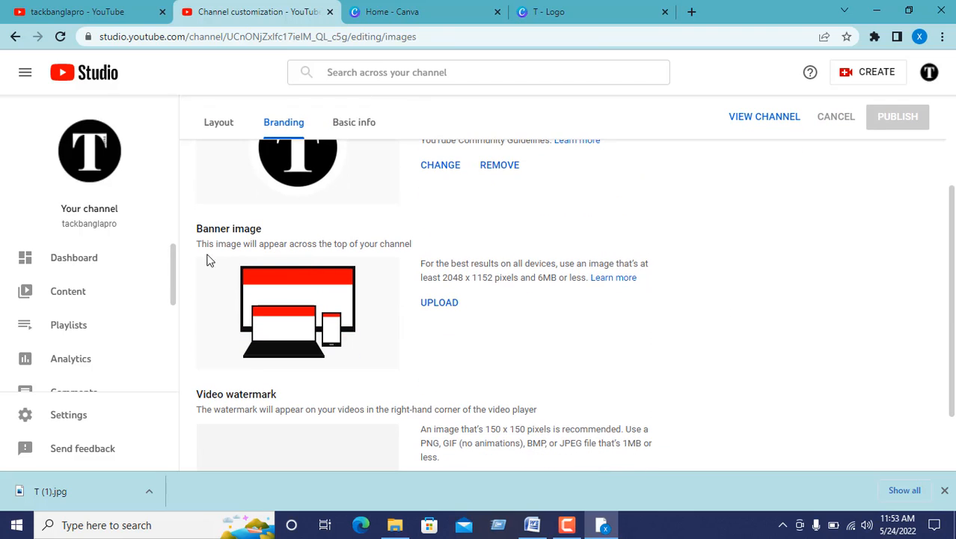
{"action": "scroll", "coordinate": [426, 275], "scroll_direction": "up", "scroll_amount": 2}
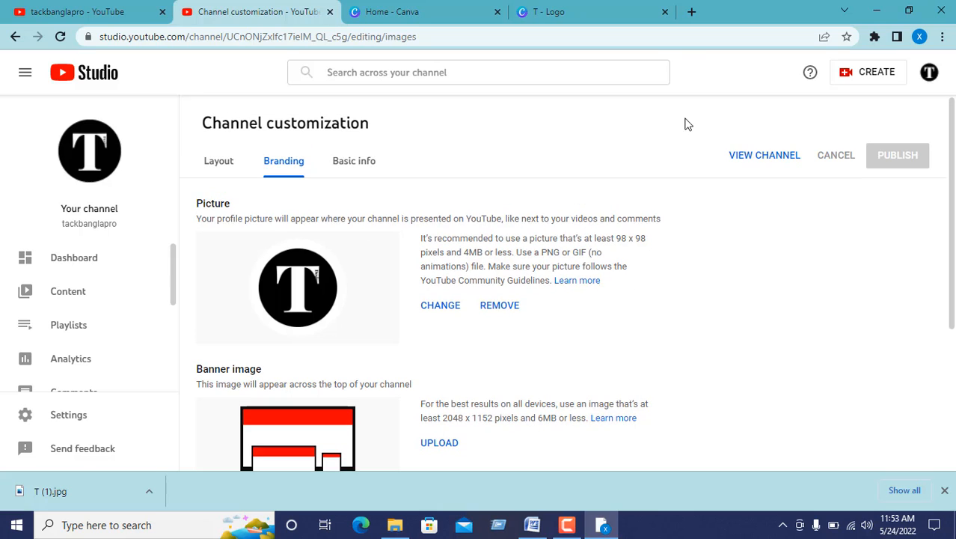
View the public channel page in a new tab, then return to Channel customization
{"action": "left_click", "coordinate": [773, 157]}
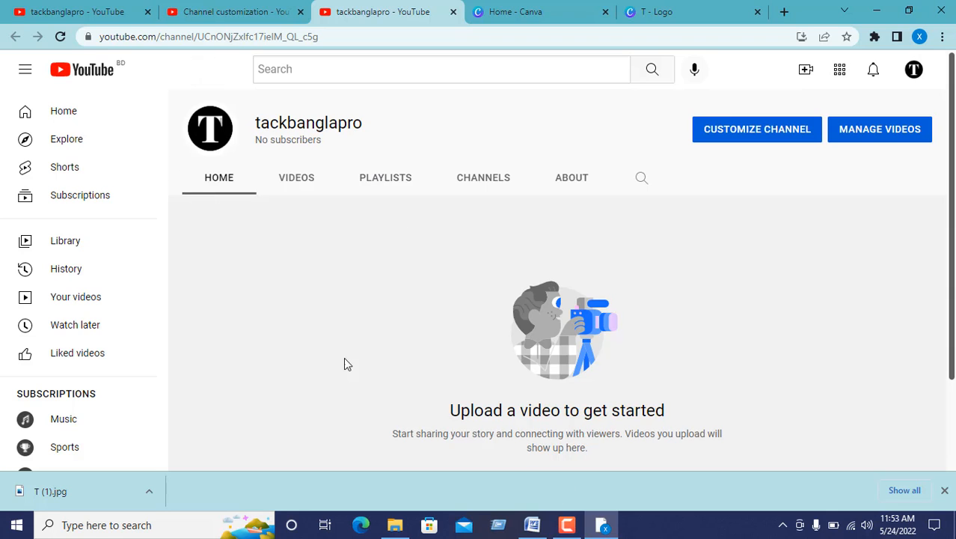
{"action": "left_click", "coordinate": [249, 7]}
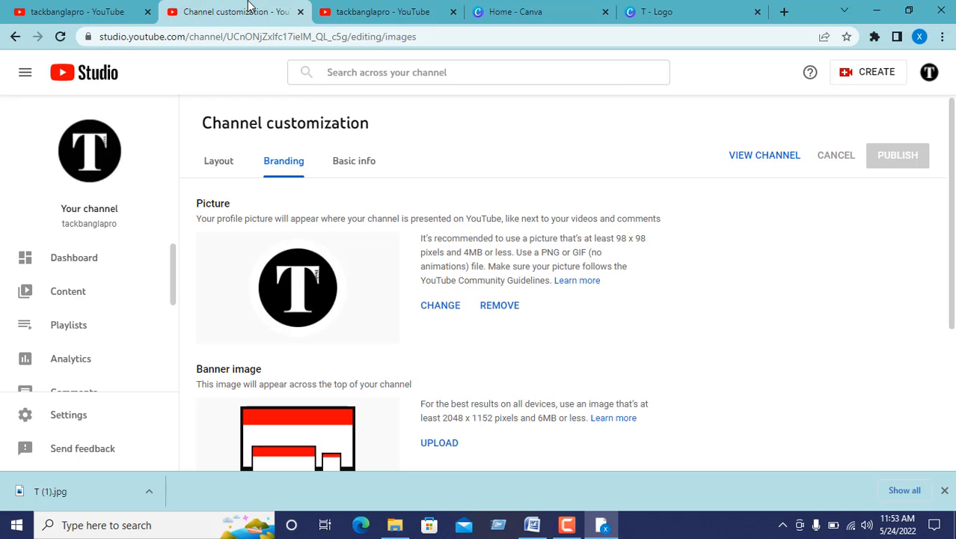
{"action": "scroll", "coordinate": [505, 264], "scroll_direction": "down", "scroll_amount": 2}
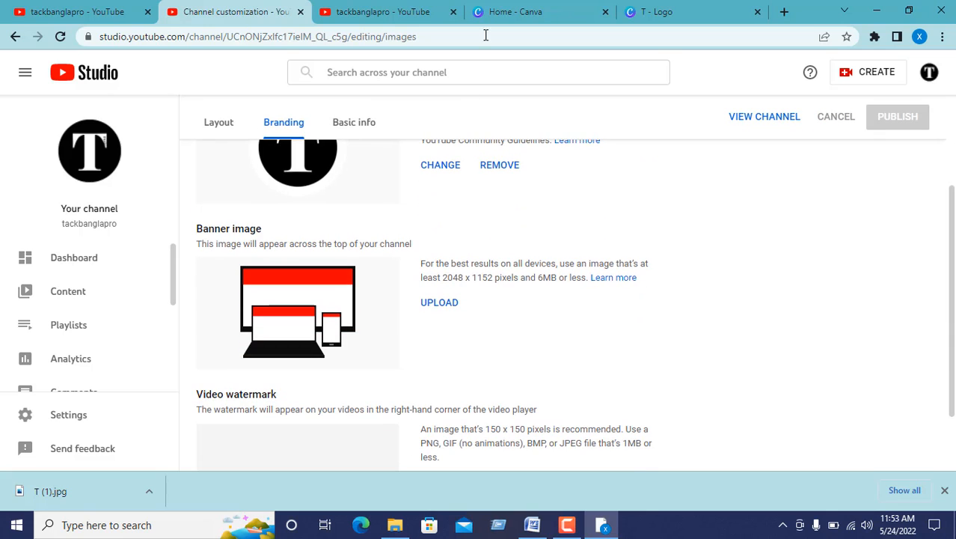
Create a blank YouTube Channel Art design (2560 × 1440 px) from Canva's design-type search
{"action": "left_click", "coordinate": [523, 9]}
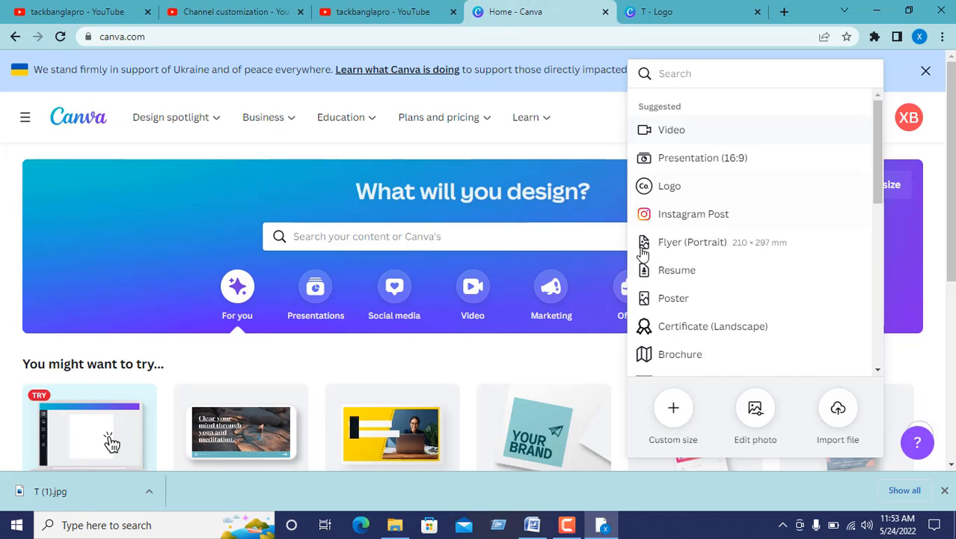
{"action": "left_click", "coordinate": [594, 113]}
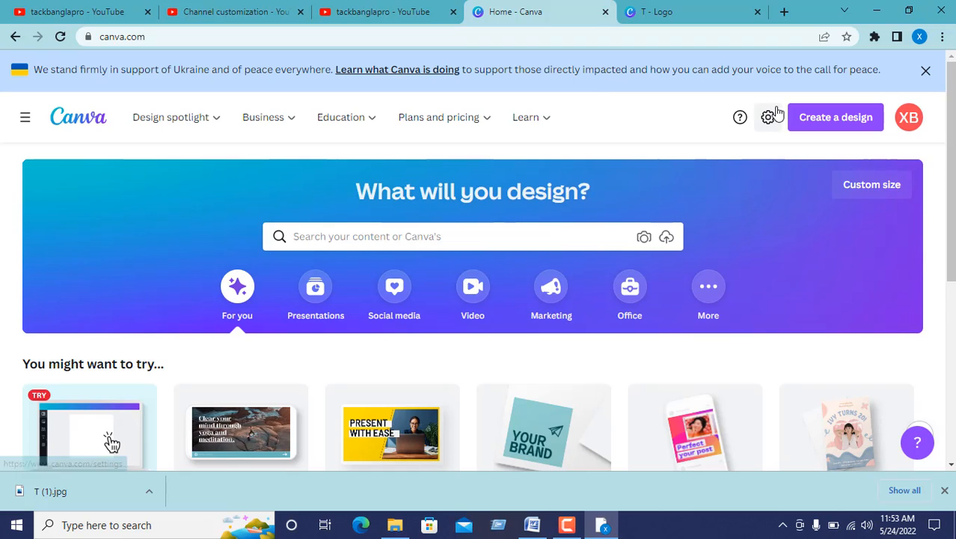
{"action": "left_click", "coordinate": [821, 118]}
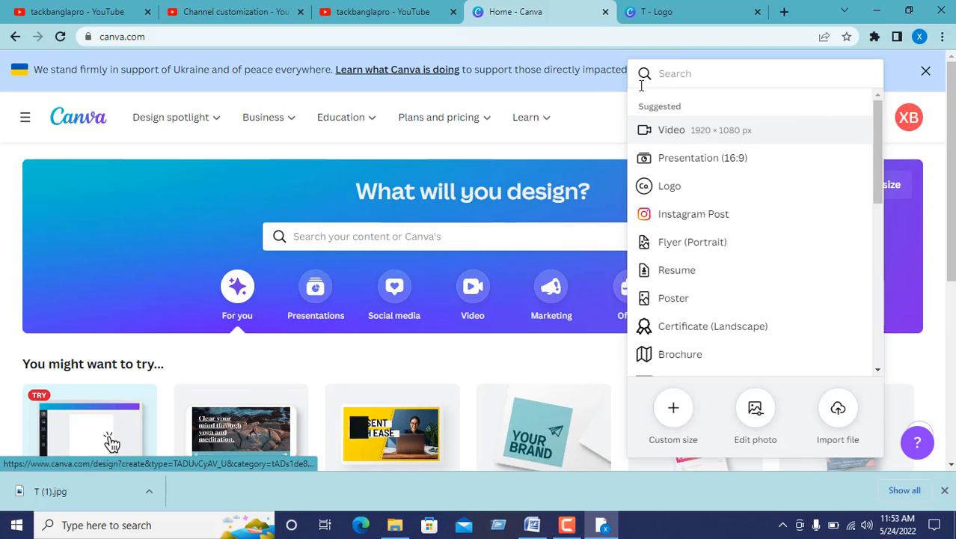
{"action": "left_click", "coordinate": [756, 74]}
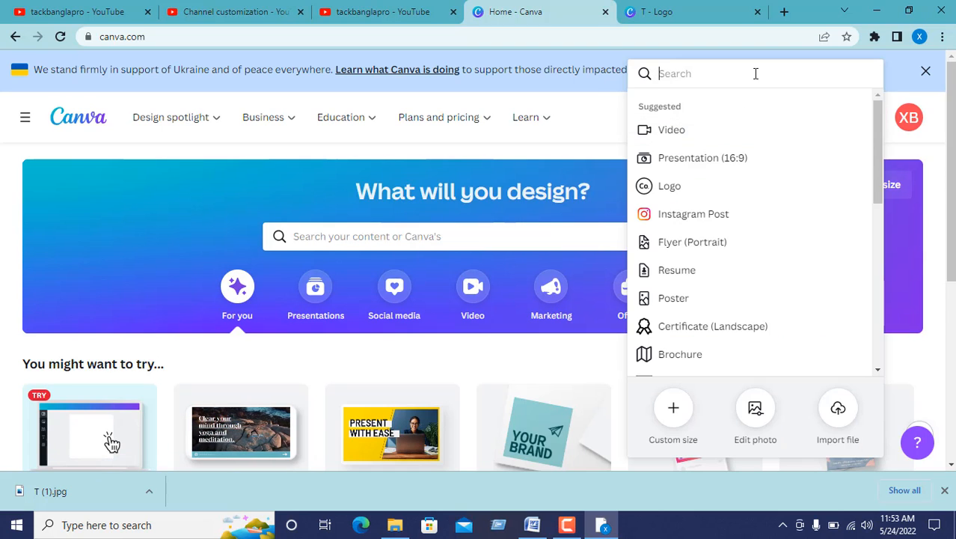
{"action": "type", "text": "y"}
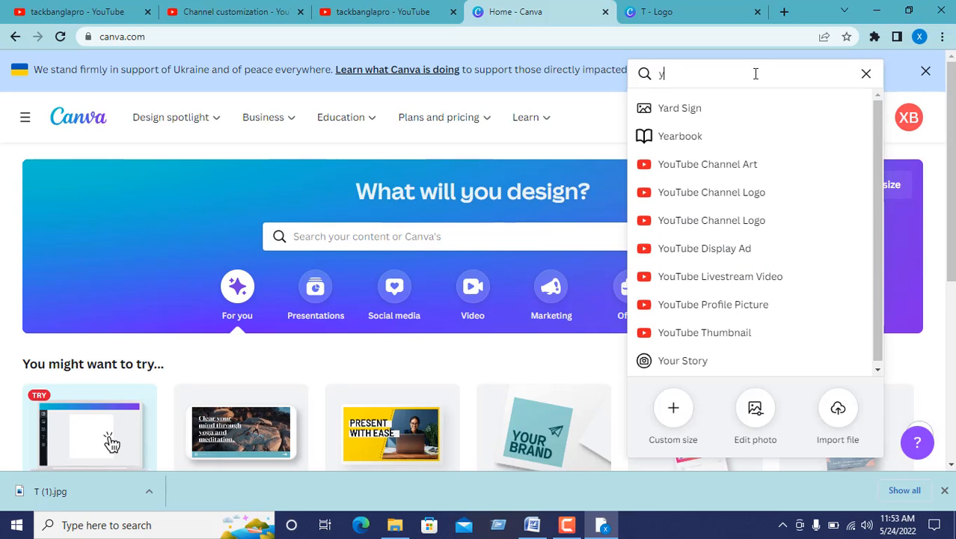
{"action": "left_click", "coordinate": [734, 164]}
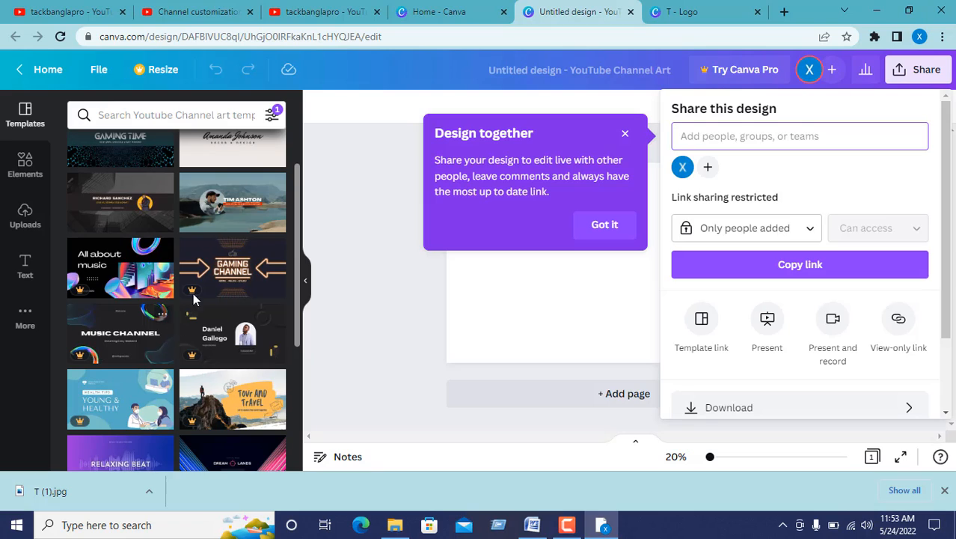
{"action": "scroll", "coordinate": [196, 283], "scroll_direction": "up", "scroll_amount": 2}
Apply the dark building banner template's first page and change its heading to TACHBANGLAPRO
{"action": "left_click", "coordinate": [138, 275]}
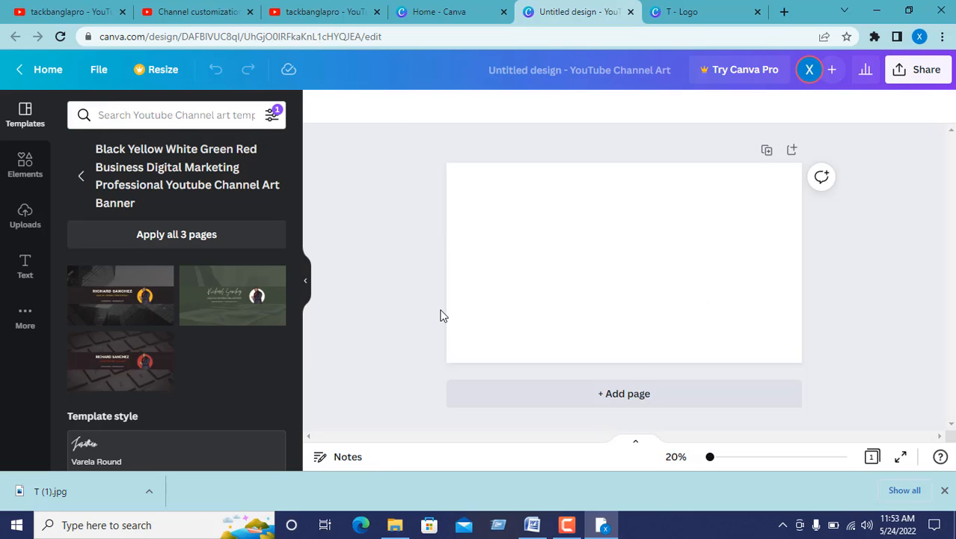
{"action": "left_click", "coordinate": [123, 295]}
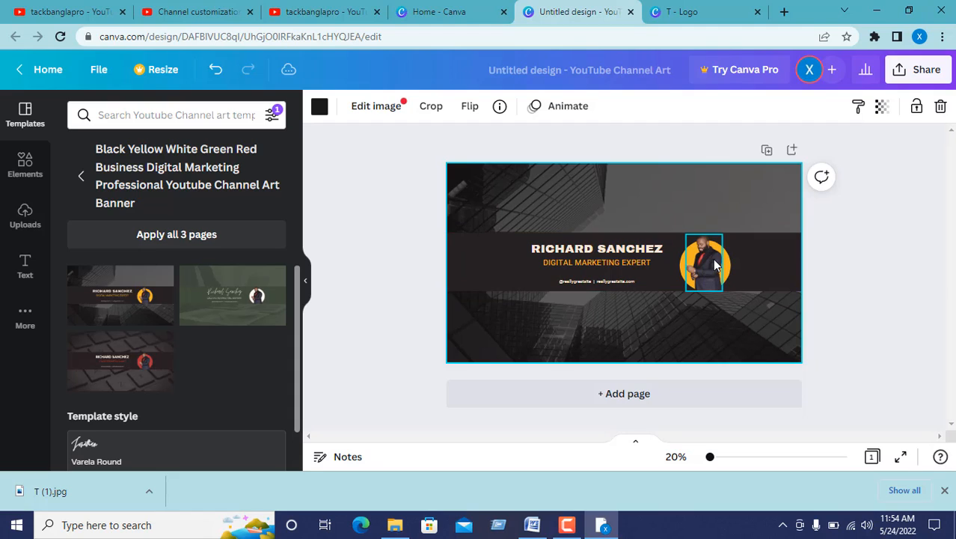
{"action": "left_click", "coordinate": [610, 250]}
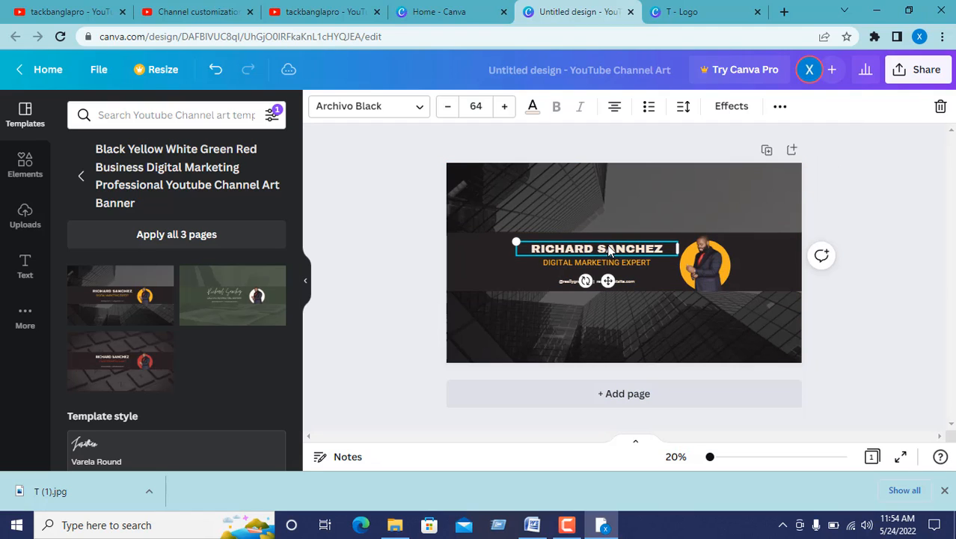
{"action": "left_click", "coordinate": [609, 251]}
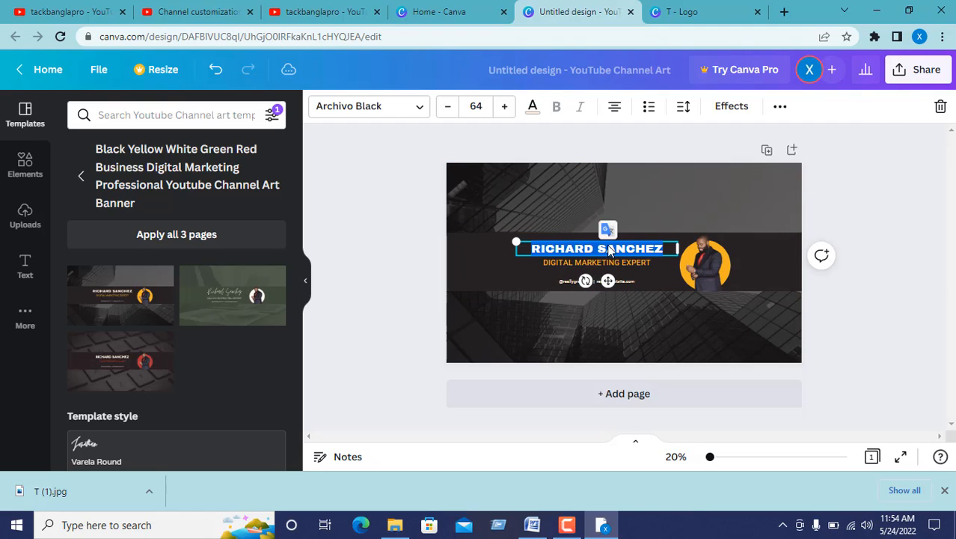
{"action": "type", "text": "T"}
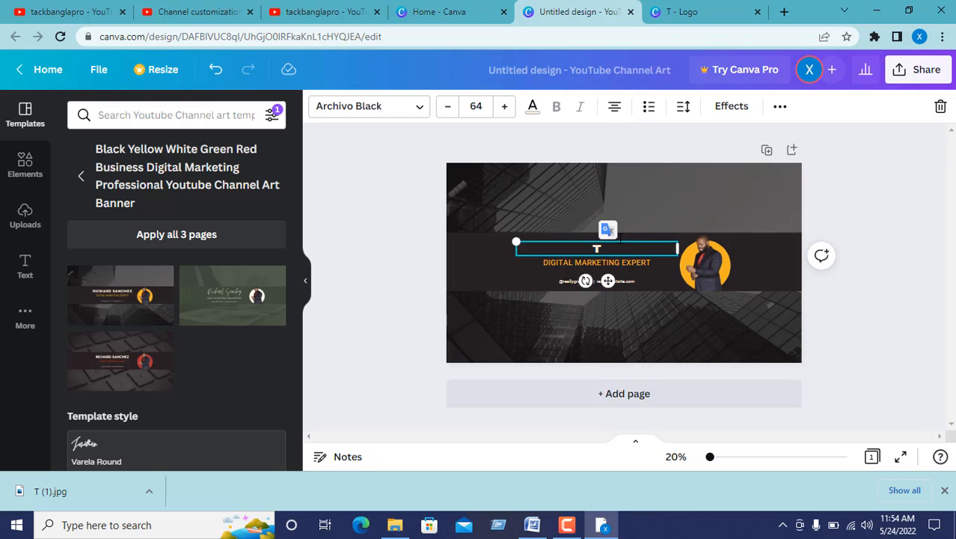
{"action": "type", "text": "ACHBANGLA"}
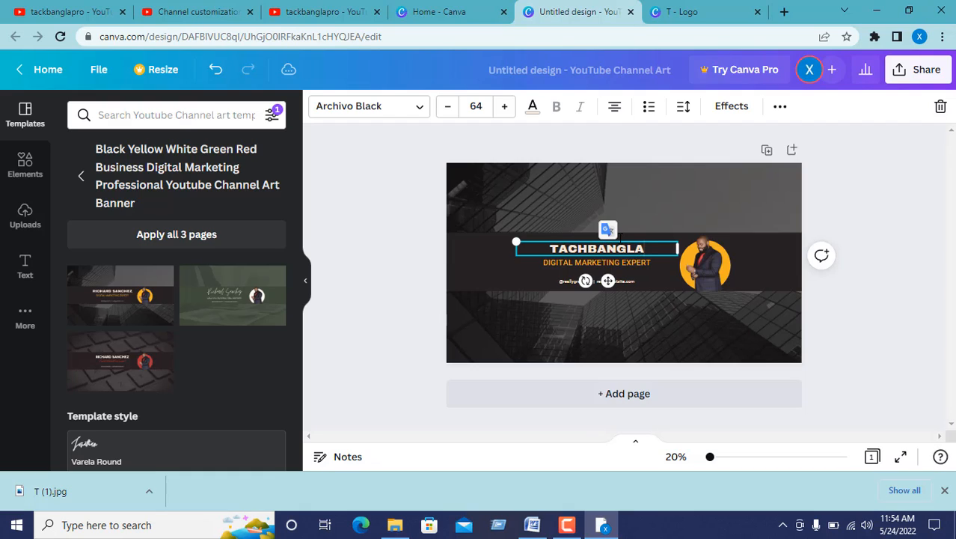
{"action": "type", "text": "PRO"}
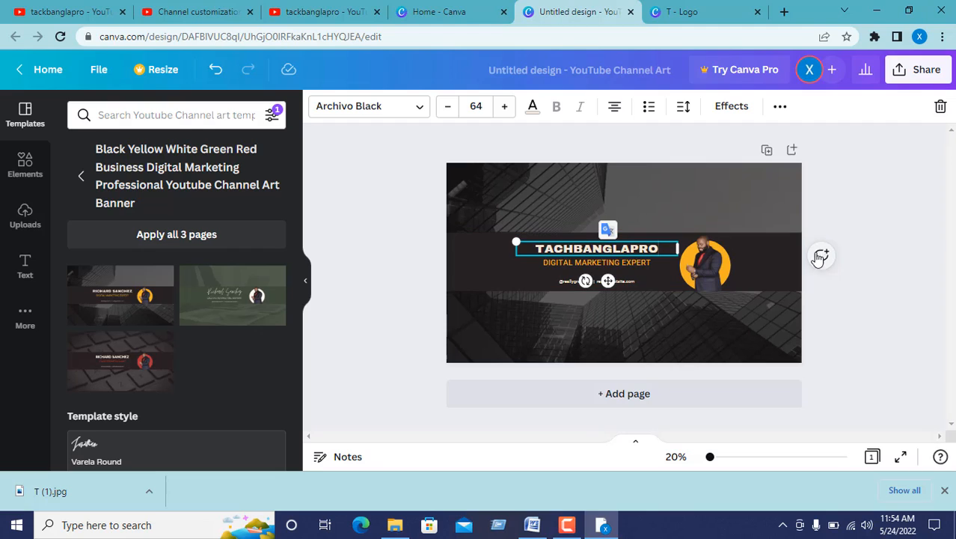
{"action": "left_click", "coordinate": [841, 216]}
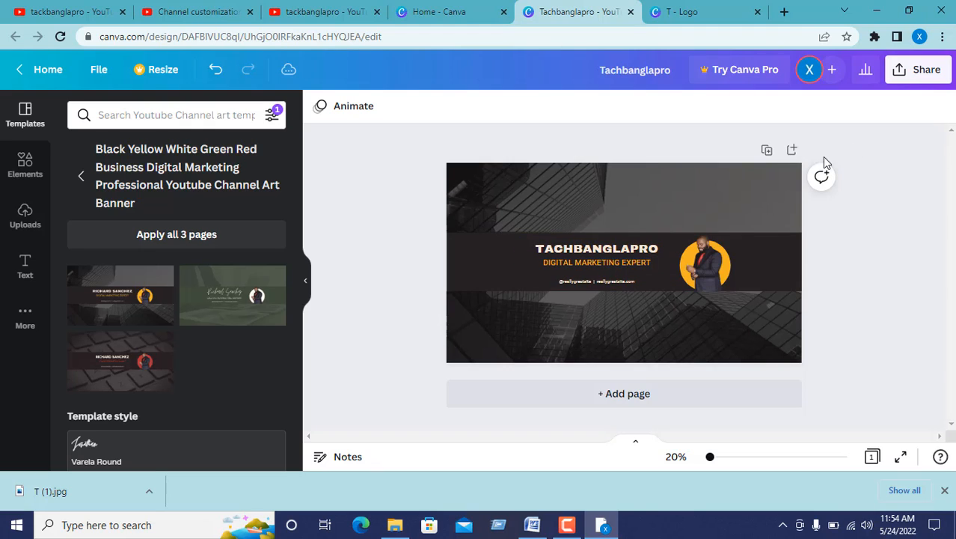
Delete the person photo from the orange circle and upload T (1).jpg to Canva's Uploads
{"action": "left_click", "coordinate": [689, 258]}
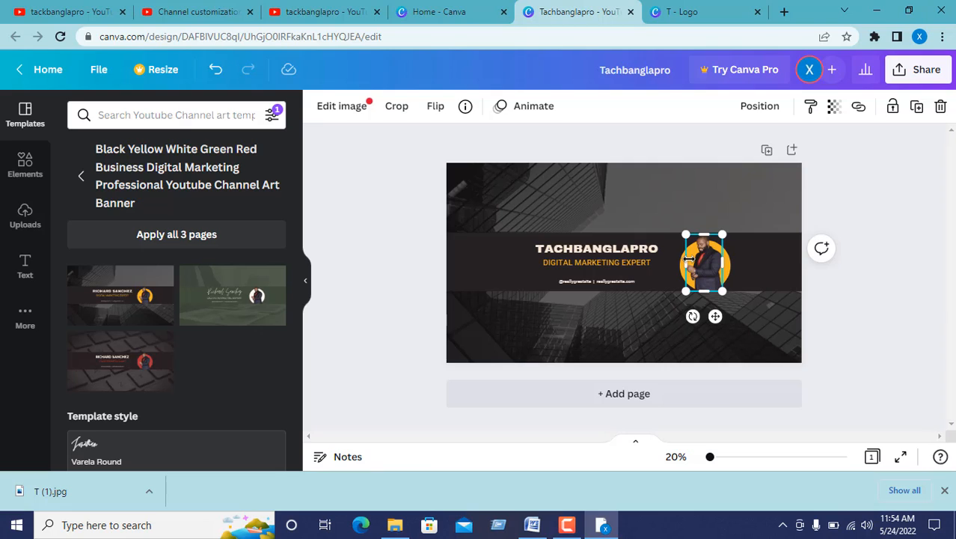
{"action": "key", "text": "Delete"}
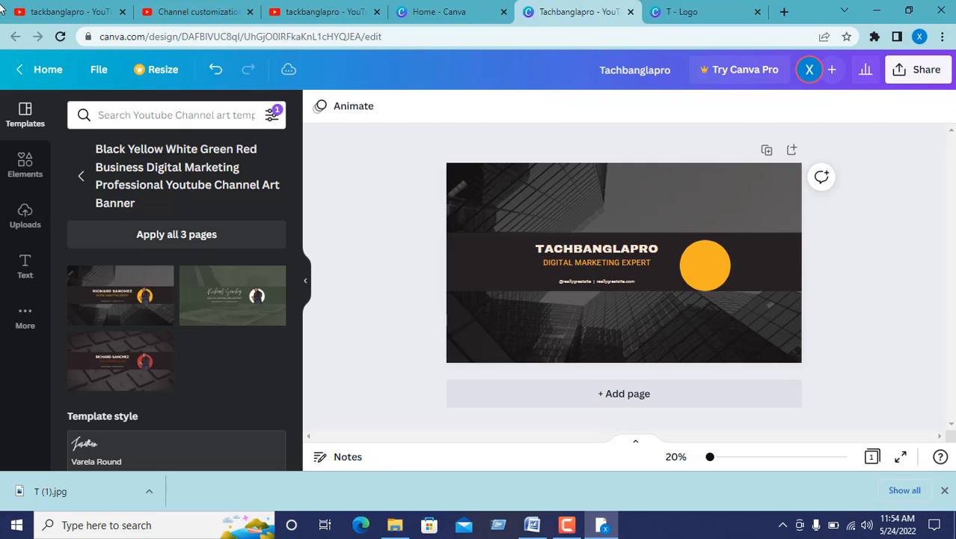
{"action": "left_click", "coordinate": [22, 225]}
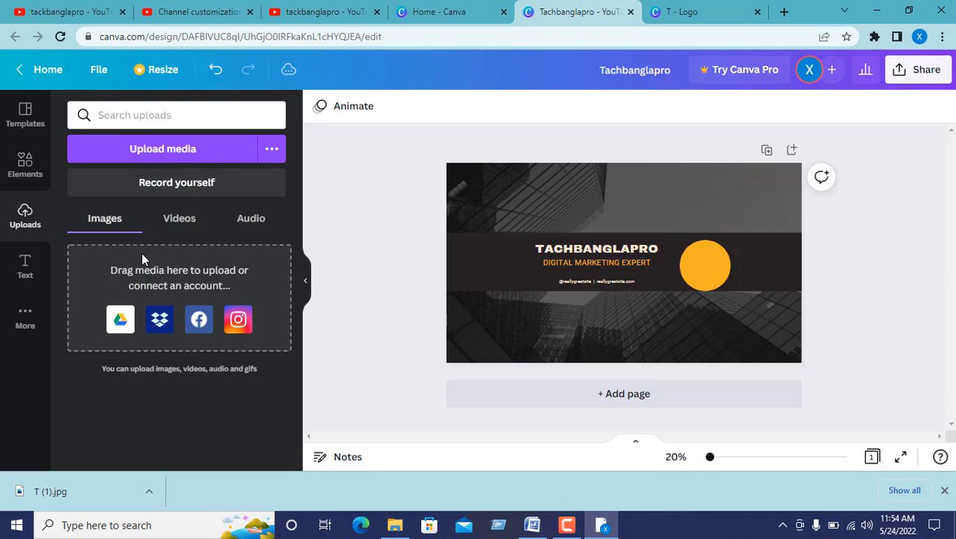
{"action": "left_click", "coordinate": [172, 149]}
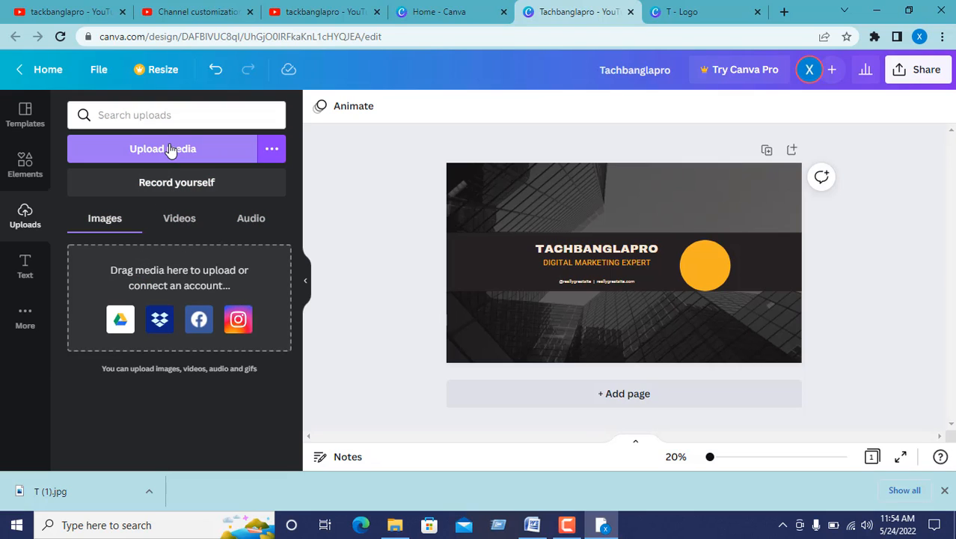
{"action": "left_click", "coordinate": [171, 149]}
{"action": "left_click", "coordinate": [161, 129]}
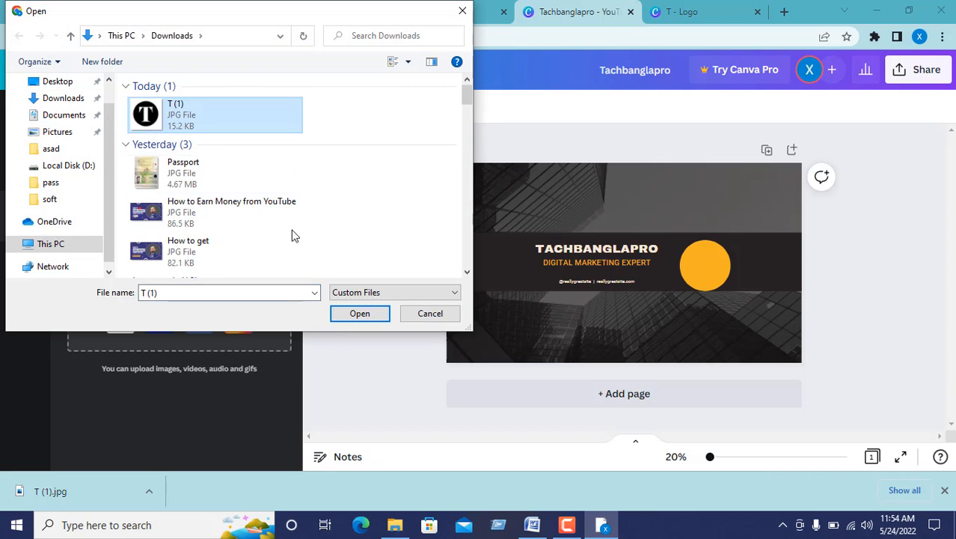
{"action": "left_click", "coordinate": [357, 314]}
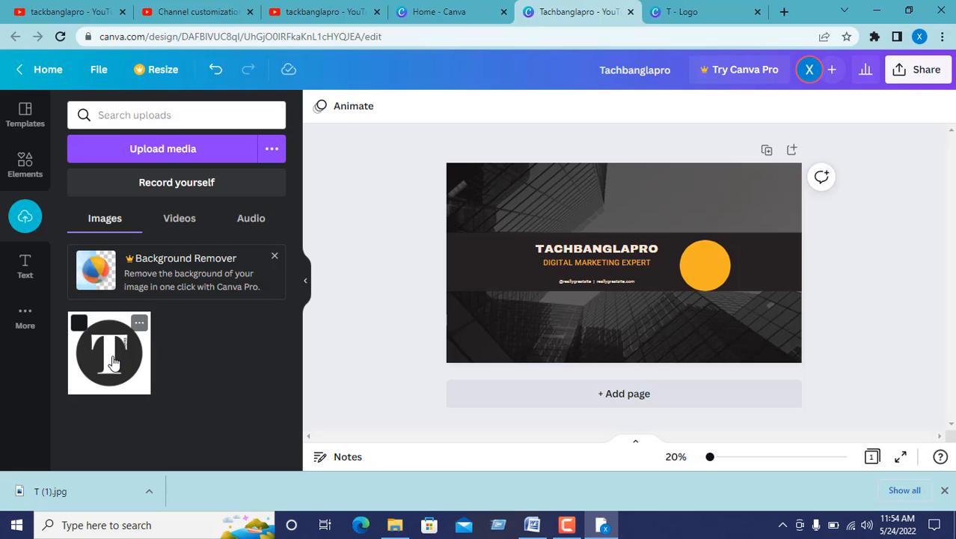
Place the T image on the banner, shrink it onto the dark band, and delete the orange circle
{"action": "left_click_drag", "start_coordinate": [113, 360], "coordinate": [697, 259]}
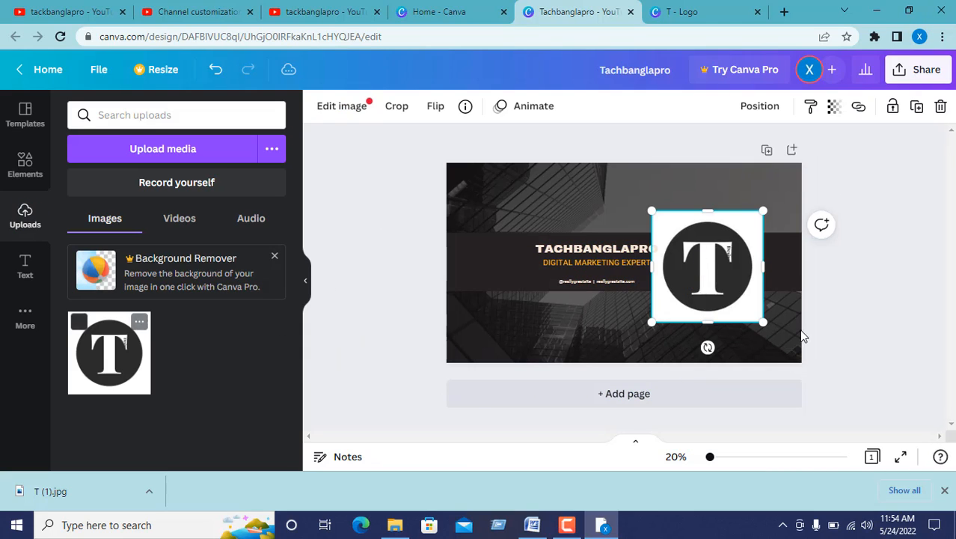
{"action": "left_click_drag", "start_coordinate": [747, 303], "coordinate": [715, 276]}
{"action": "left_click_drag", "start_coordinate": [686, 244], "coordinate": [693, 322]}
{"action": "left_click", "coordinate": [706, 258]}
{"action": "left_click", "coordinate": [699, 257]}
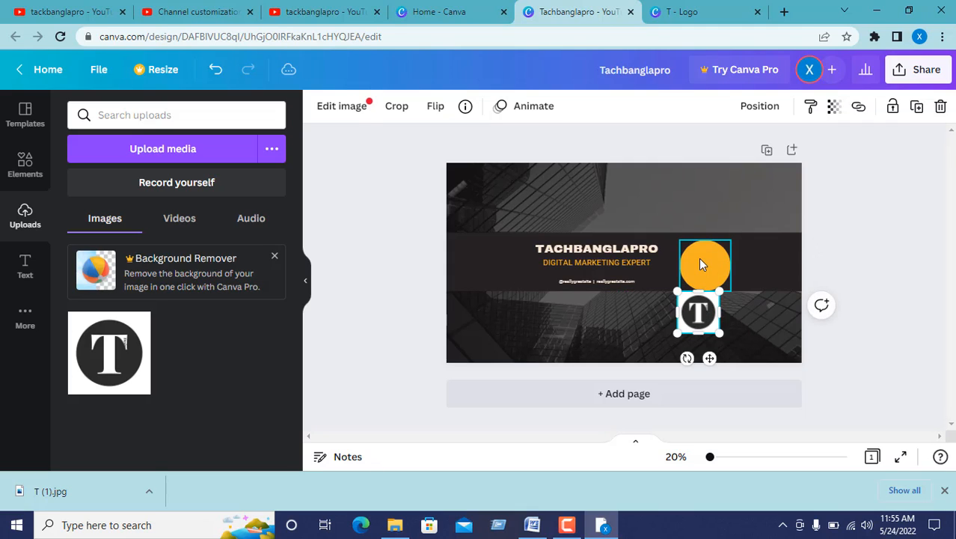
{"action": "key", "text": "Delete"}
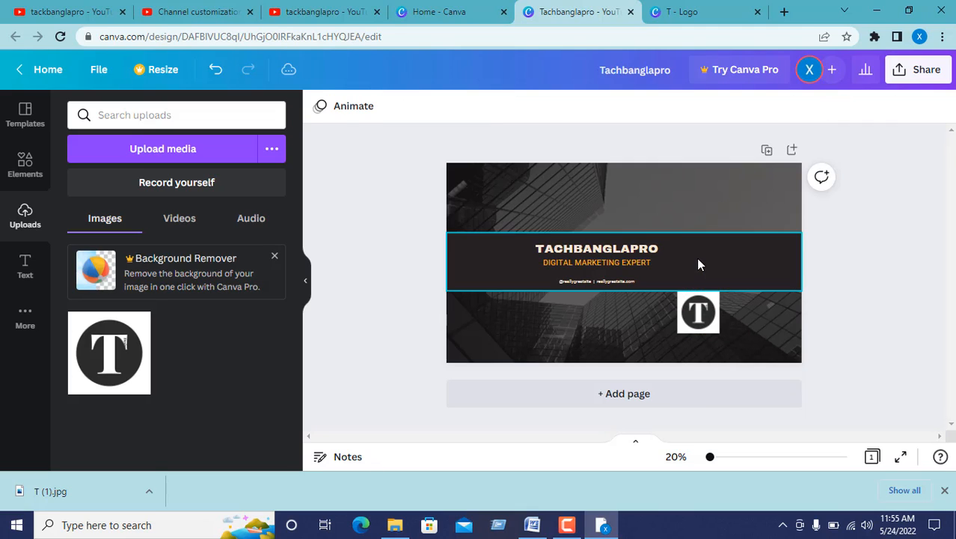
Add a circle frame from Elements, shrink it and move it beside the T logo
{"action": "left_click", "coordinate": [9, 168]}
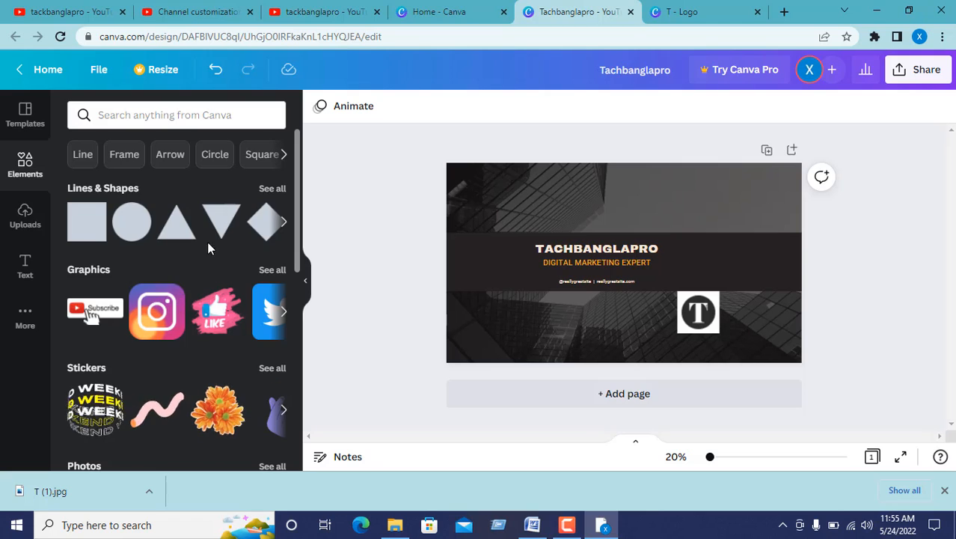
{"action": "scroll", "coordinate": [195, 240], "scroll_direction": "down", "scroll_amount": 4}
{"action": "scroll", "coordinate": [195, 241], "scroll_direction": "down", "scroll_amount": 3}
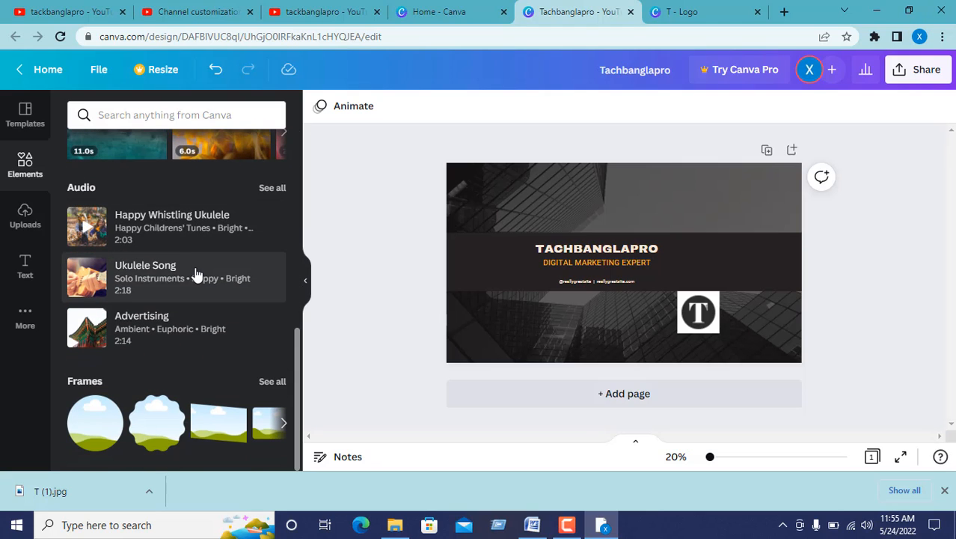
{"action": "left_click", "coordinate": [110, 435]}
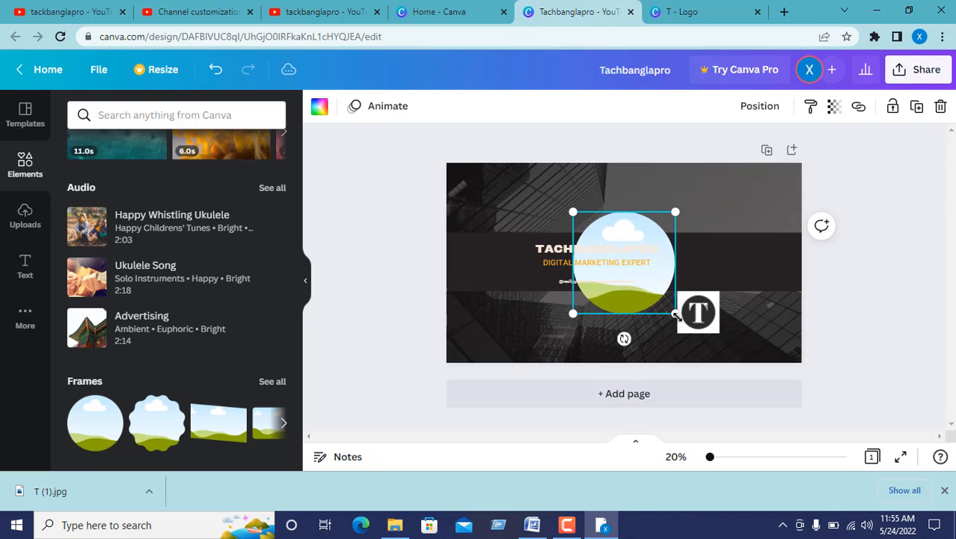
{"action": "left_click_drag", "start_coordinate": [675, 315], "coordinate": [625, 263]}
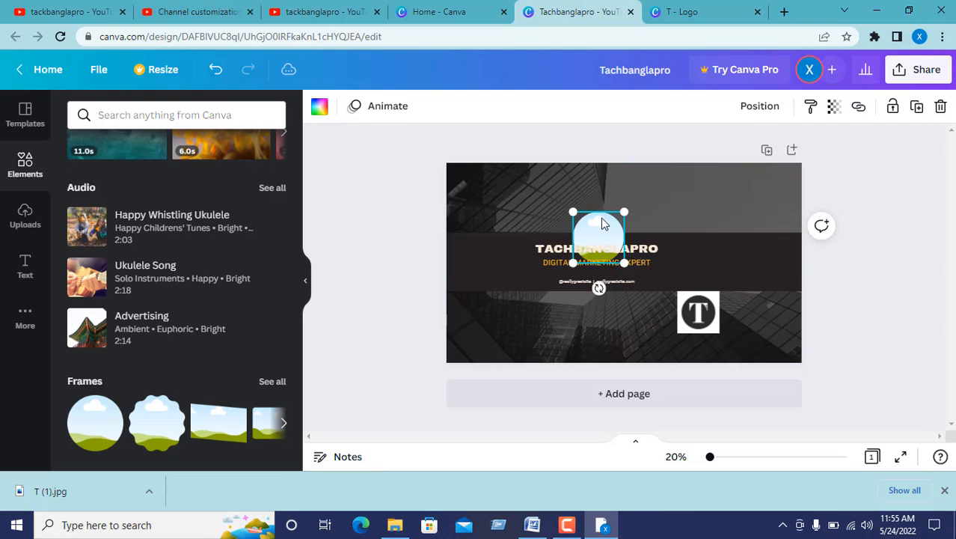
{"action": "left_click_drag", "start_coordinate": [602, 218], "coordinate": [734, 243]}
Drop the T logo into the circle frame next to the TACHBANGLAPRO heading
{"action": "mouse_move", "coordinate": [692, 328]}
{"action": "left_mouse_down"}
{"action": "mouse_move", "coordinate": [702, 326]}
{"action": "mouse_move", "coordinate": [713, 276]}
{"action": "mouse_move", "coordinate": [739, 269]}
{"action": "mouse_move", "coordinate": [715, 284]}
{"action": "mouse_move", "coordinate": [722, 292]}
{"action": "mouse_move", "coordinate": [693, 330]}
{"action": "left_mouse_up"}
{"action": "right_click", "coordinate": [694, 329]}
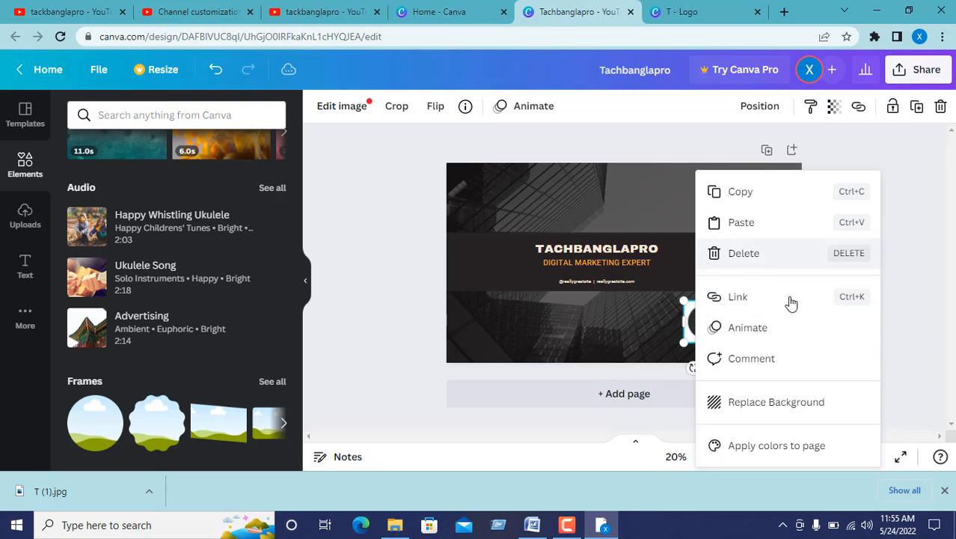
{"action": "left_click", "coordinate": [797, 420]}
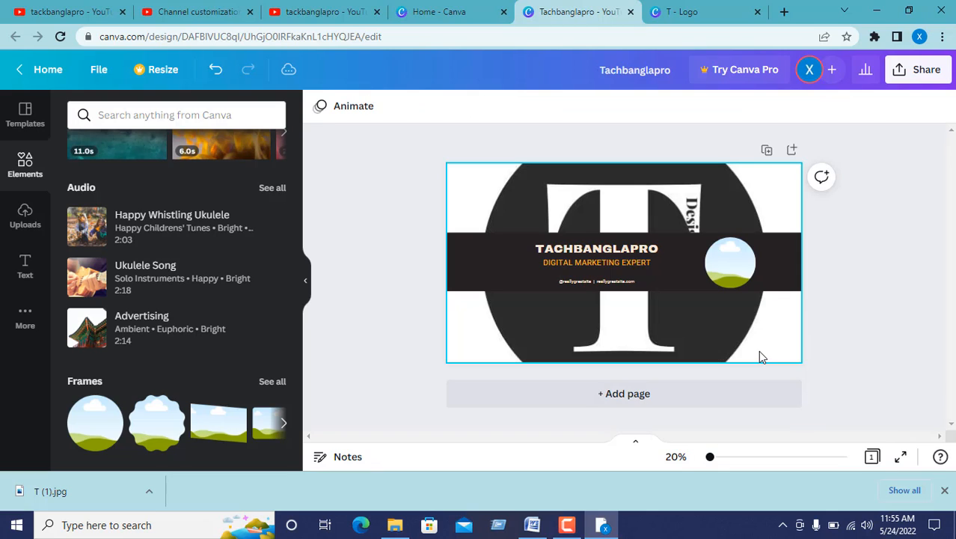
{"action": "key", "text": "ctrl+z"}
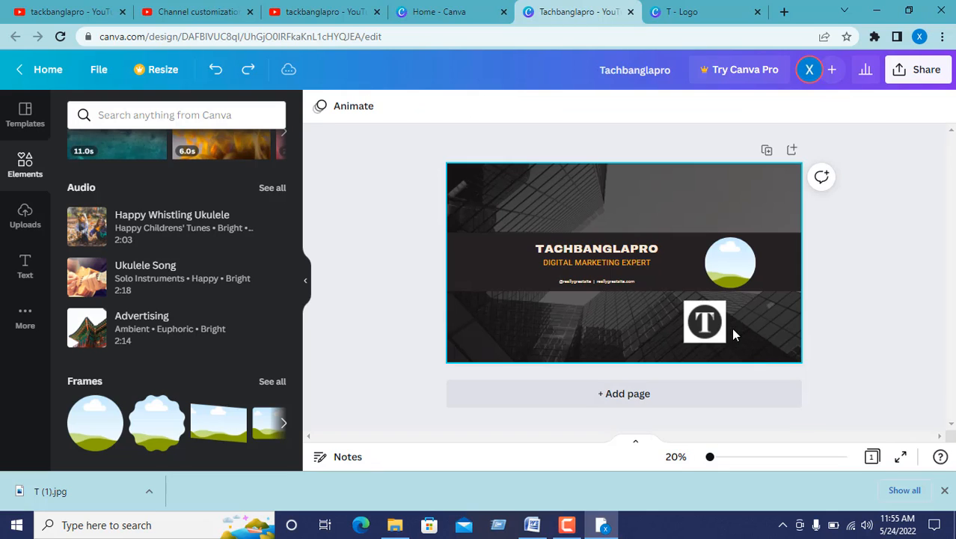
{"action": "left_click", "coordinate": [704, 326]}
{"action": "left_click_drag", "start_coordinate": [705, 326], "coordinate": [730, 262]}
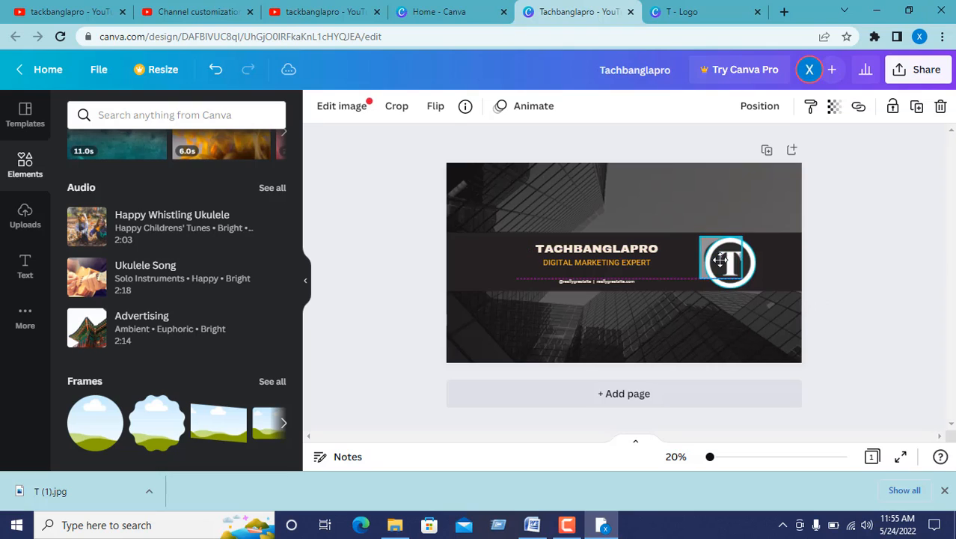
{"action": "left_click", "coordinate": [807, 312]}
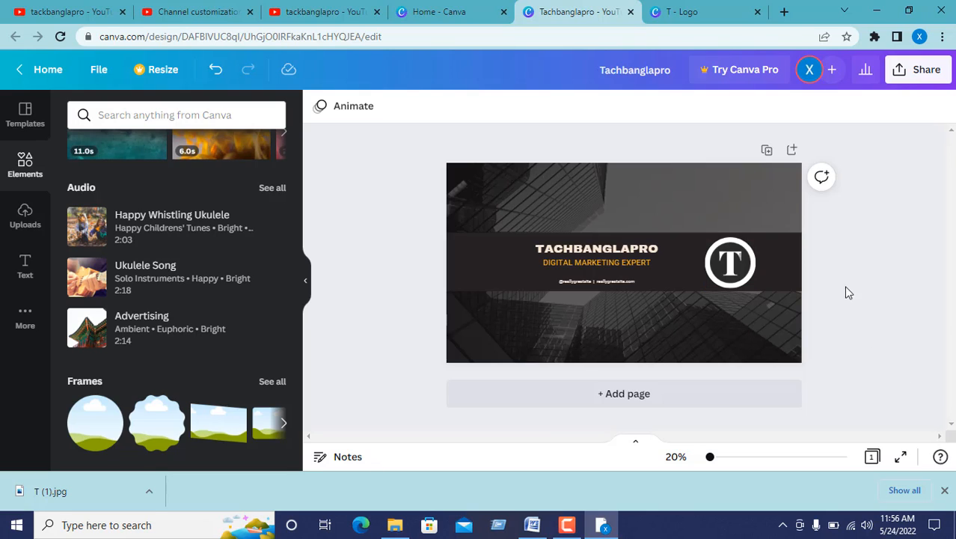
Download the finished banner from Canva as the JPG file Tachbanglapro.jpg
{"action": "left_click", "coordinate": [922, 71]}
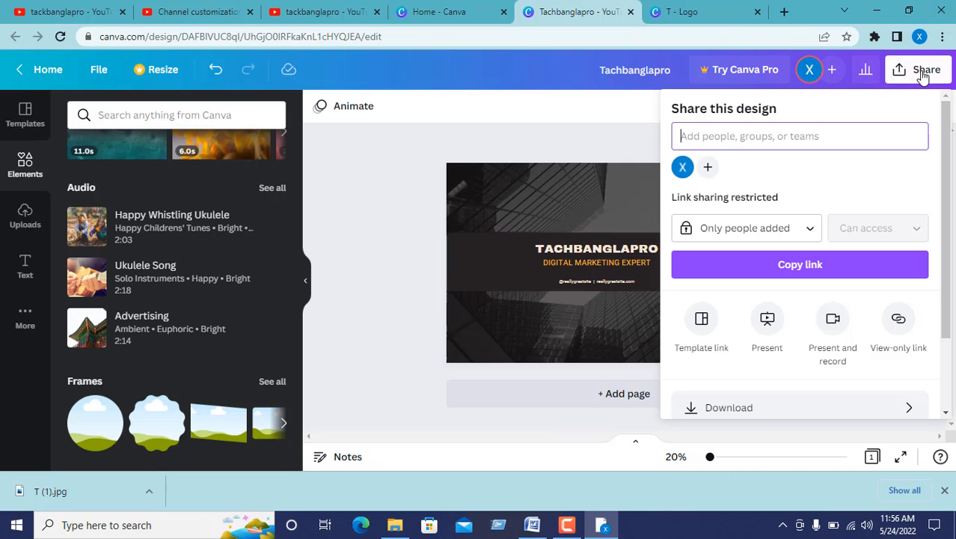
{"action": "left_click", "coordinate": [759, 408]}
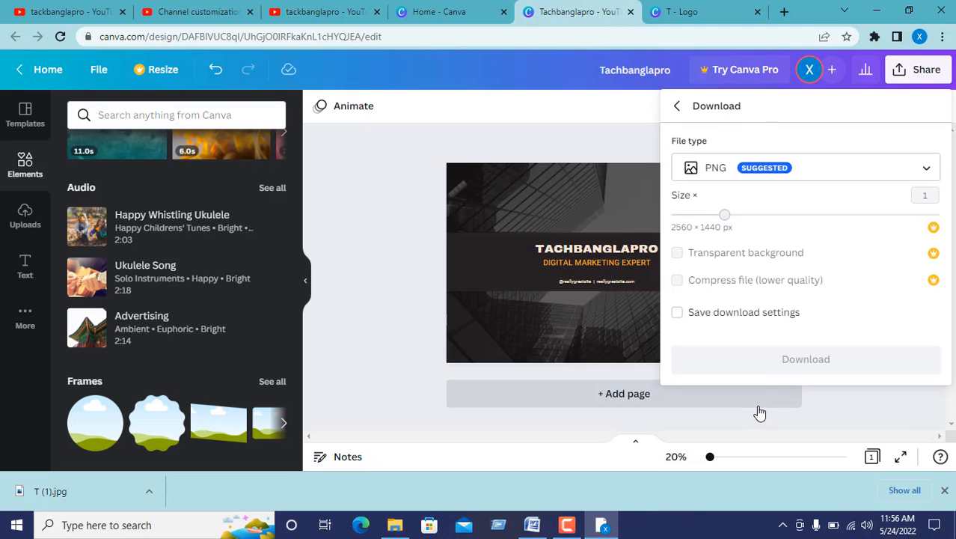
{"action": "left_click", "coordinate": [824, 171]}
{"action": "left_click", "coordinate": [709, 142]}
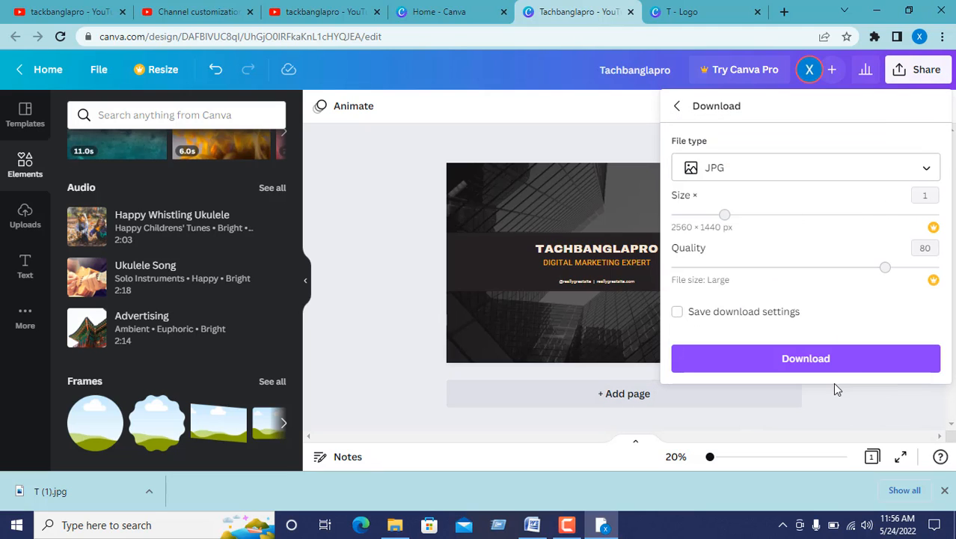
{"action": "left_click", "coordinate": [824, 358]}
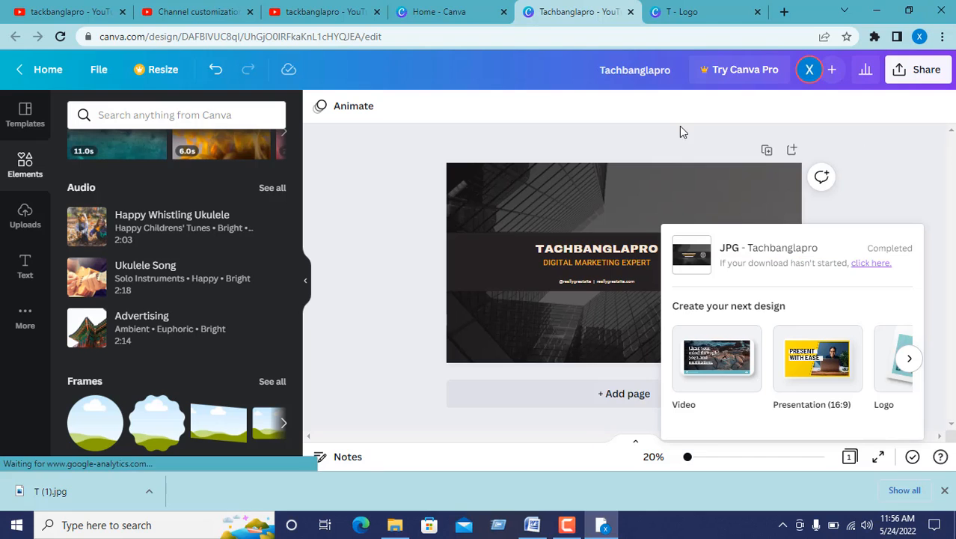
{"action": "left_click", "coordinate": [308, 12]}
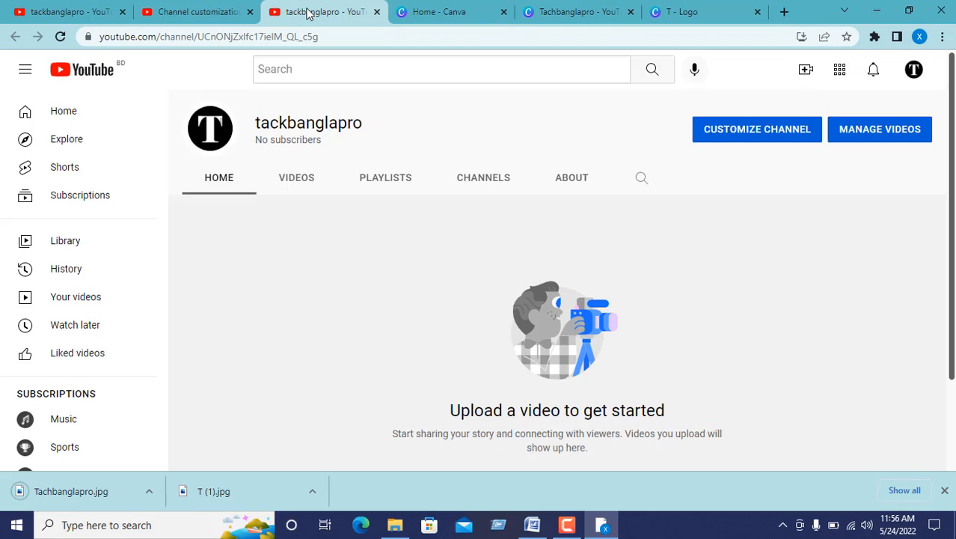
Upload Tachbanglapro.jpg as the channel's banner image and accept the crop
{"action": "left_click", "coordinate": [443, 9]}
{"action": "left_click", "coordinate": [196, 12]}
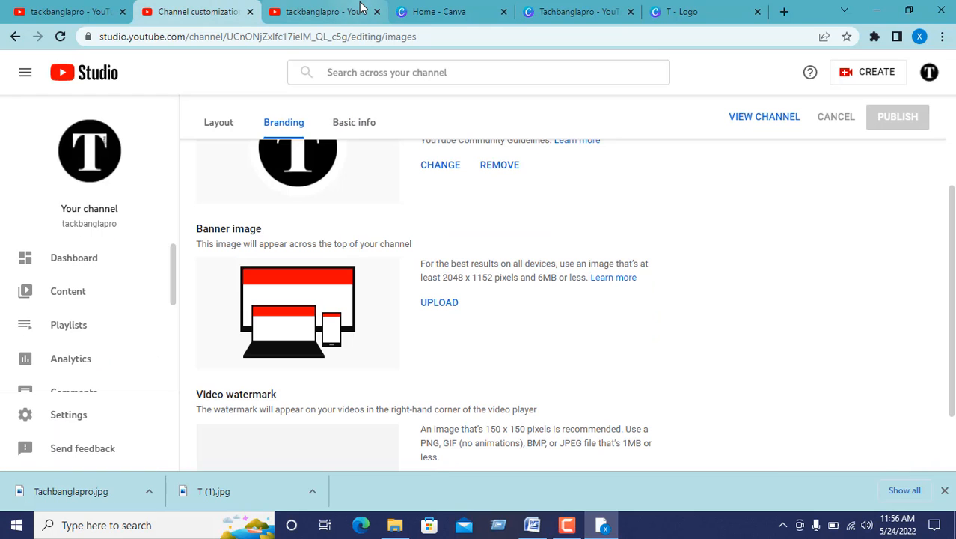
{"action": "scroll", "coordinate": [363, 274], "scroll_direction": "up", "scroll_amount": 2}
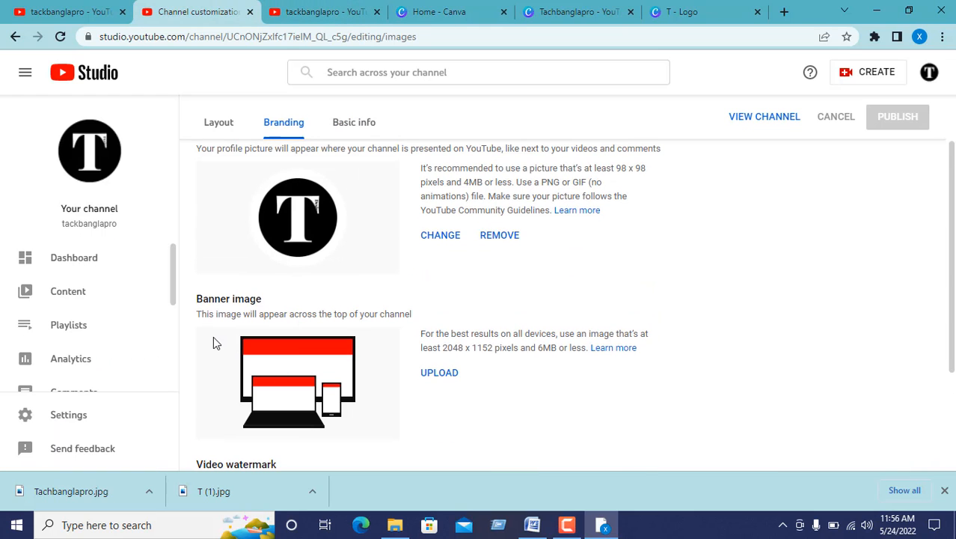
{"action": "scroll", "coordinate": [453, 284], "scroll_direction": "down", "scroll_amount": 2}
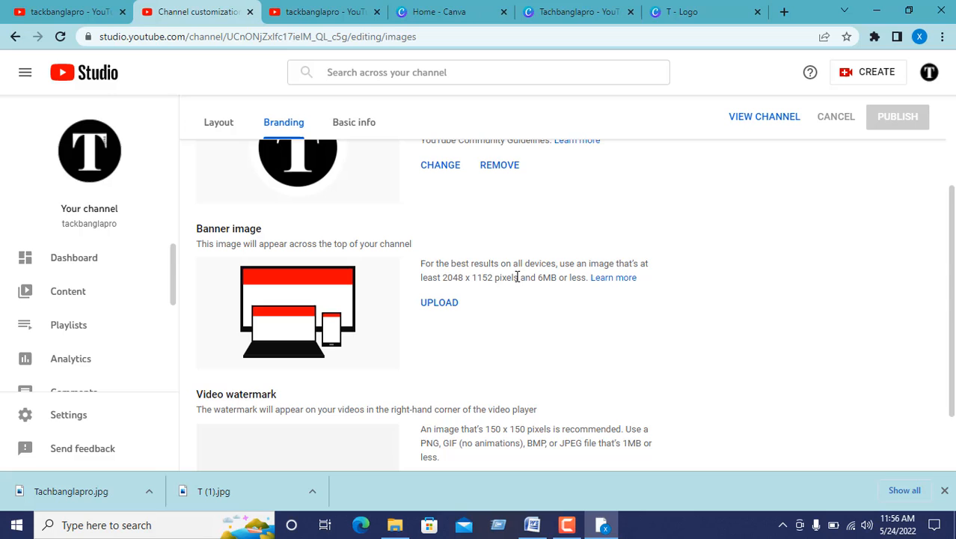
{"action": "left_click", "coordinate": [428, 305]}
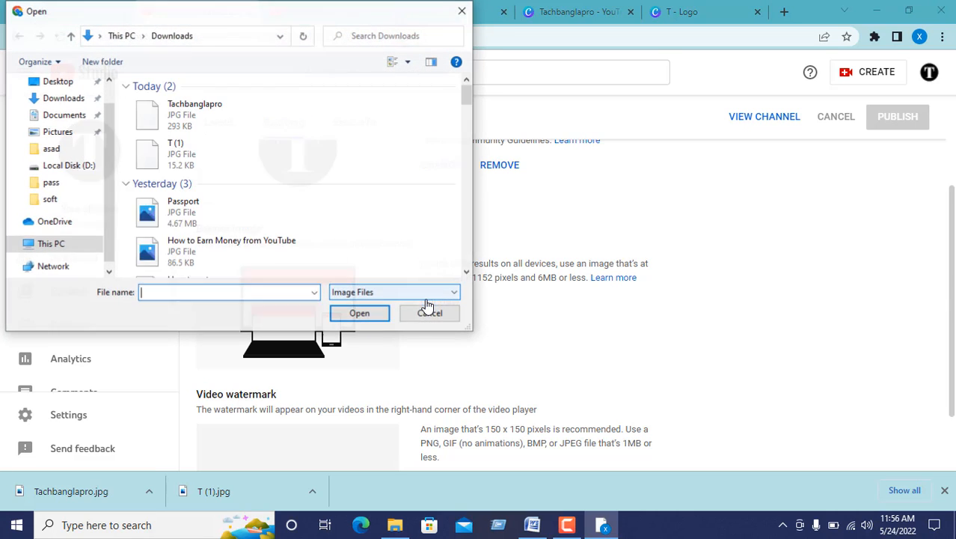
{"action": "left_click", "coordinate": [236, 138]}
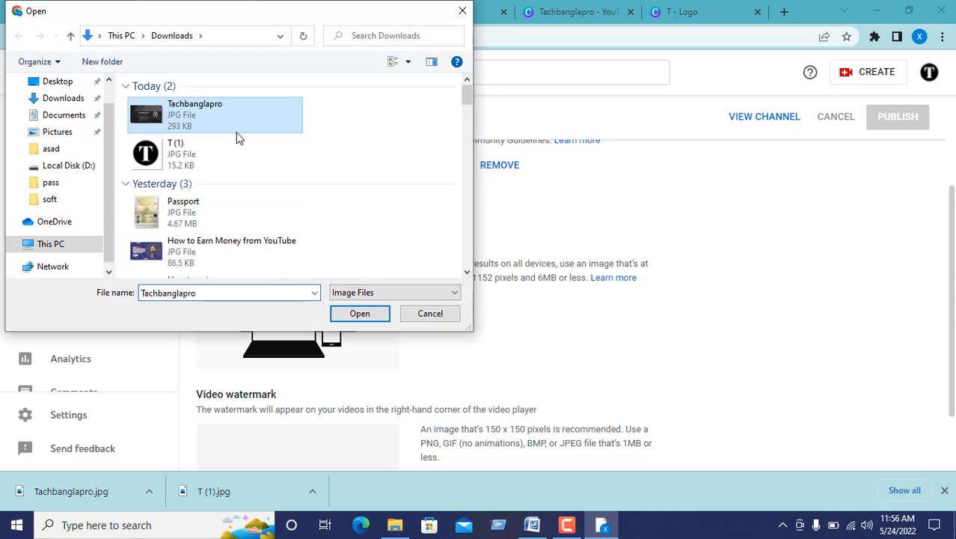
{"action": "left_click", "coordinate": [367, 318]}
{"action": "scroll", "coordinate": [568, 253], "scroll_direction": "down", "scroll_amount": 2}
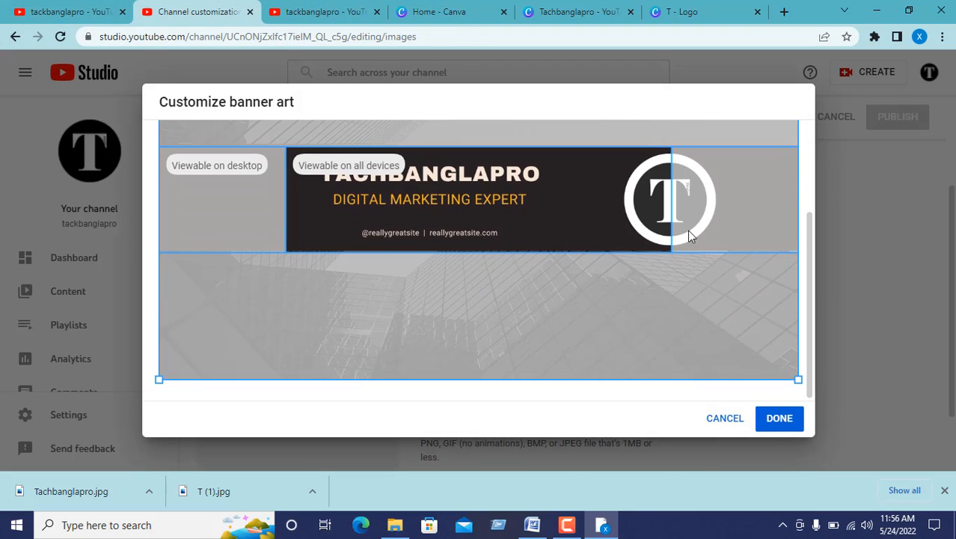
{"action": "left_click", "coordinate": [778, 421]}
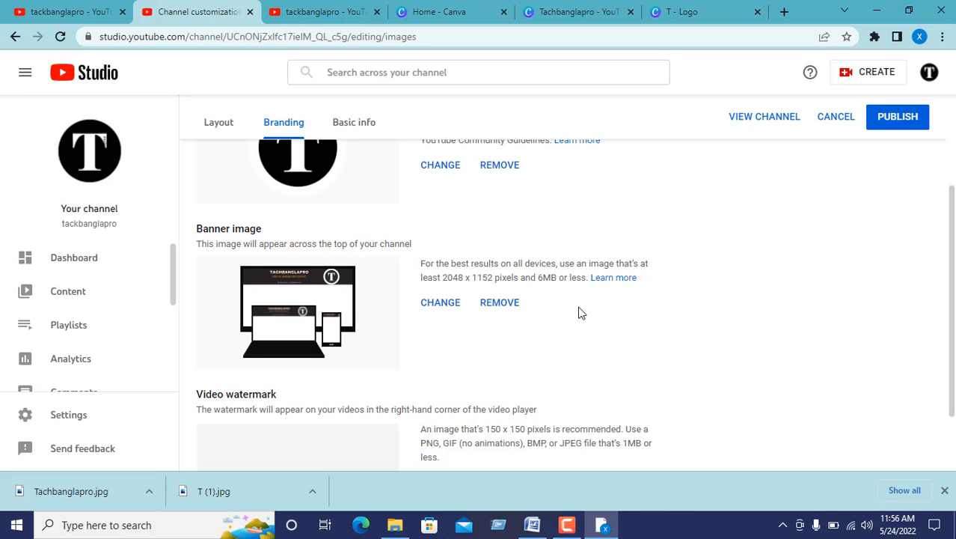
Publish the new channel banner and reload the tackbanglapro channel home page
{"action": "left_click", "coordinate": [895, 120]}
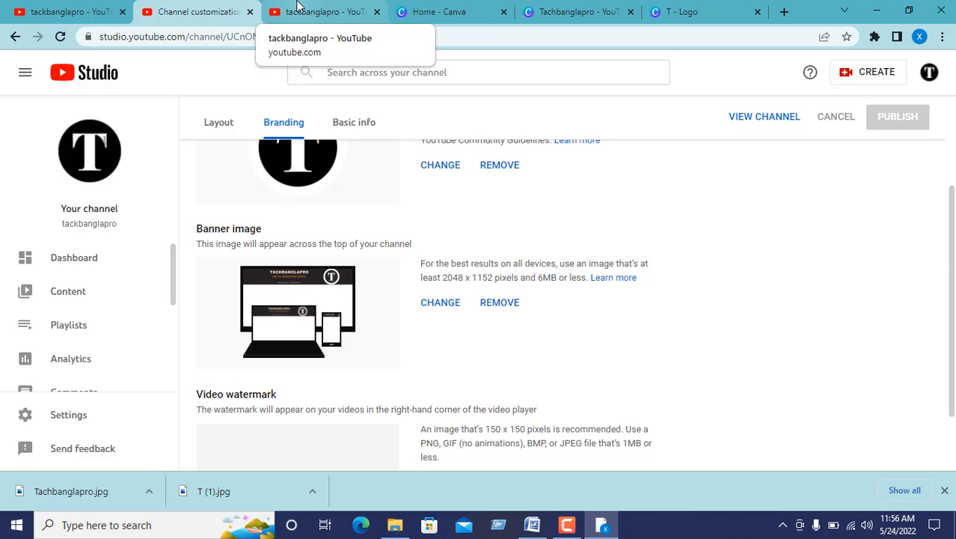
{"action": "left_click", "coordinate": [297, 6]}
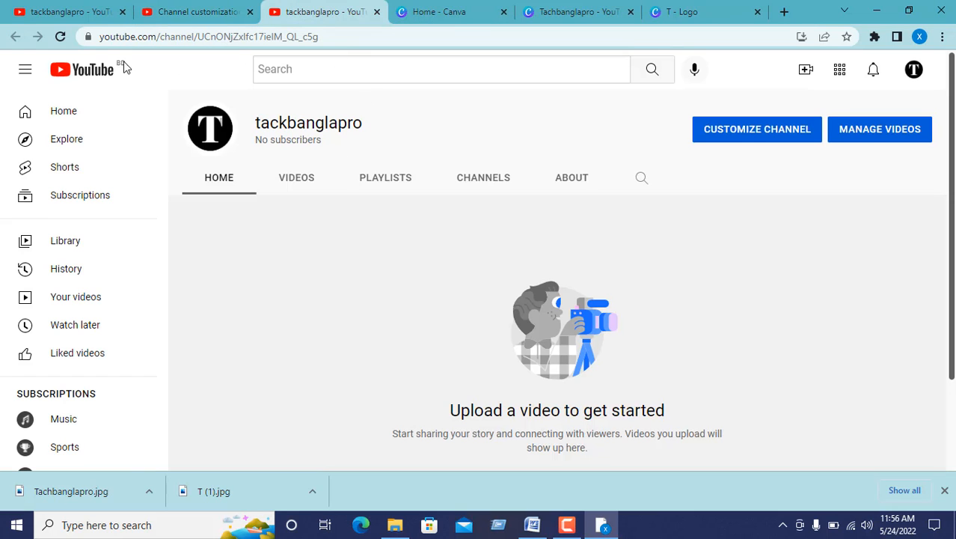
{"action": "left_click", "coordinate": [55, 42]}
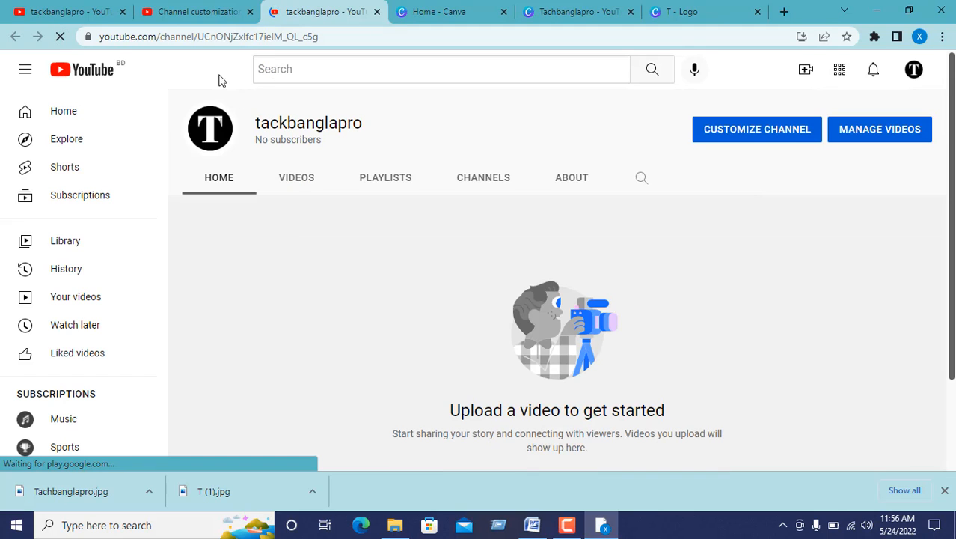
Confirm the publish in Studio and reload the channel page to view the TACHBANGLAPRO banner
{"action": "left_click", "coordinate": [191, 11]}
{"action": "left_click", "coordinate": [333, 14]}
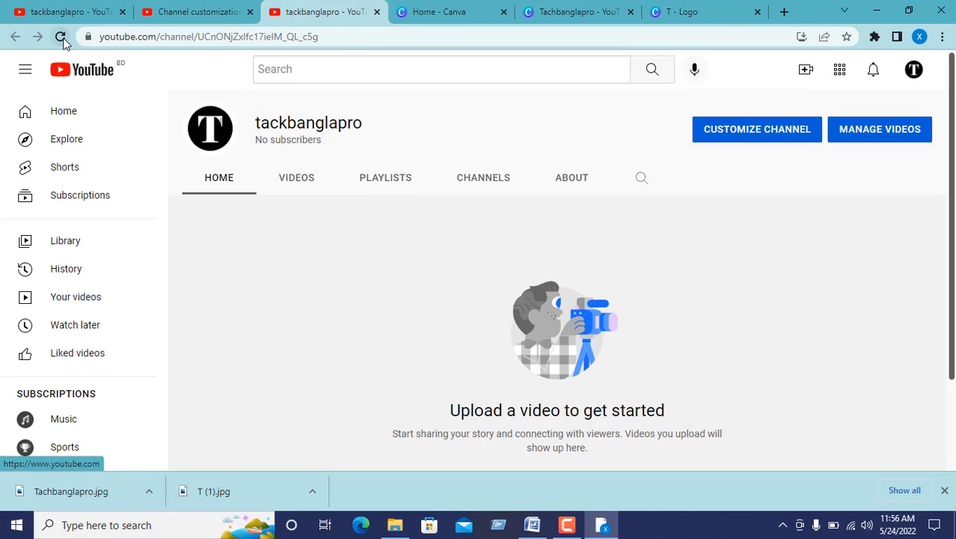
{"action": "left_click", "coordinate": [61, 37]}
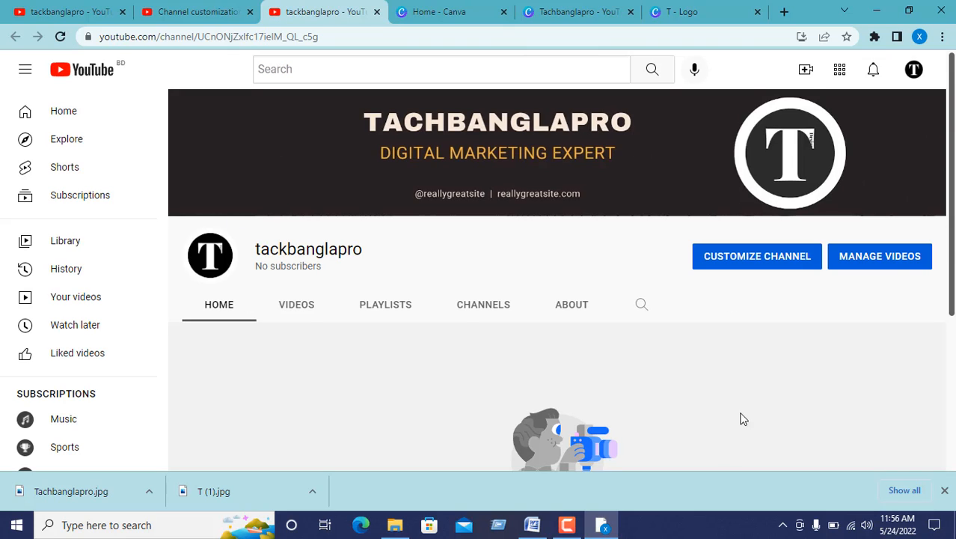
{"action": "scroll", "coordinate": [803, 357], "scroll_direction": "down", "scroll_amount": 3}
{"action": "scroll", "coordinate": [828, 337], "scroll_direction": "up", "scroll_amount": 3}
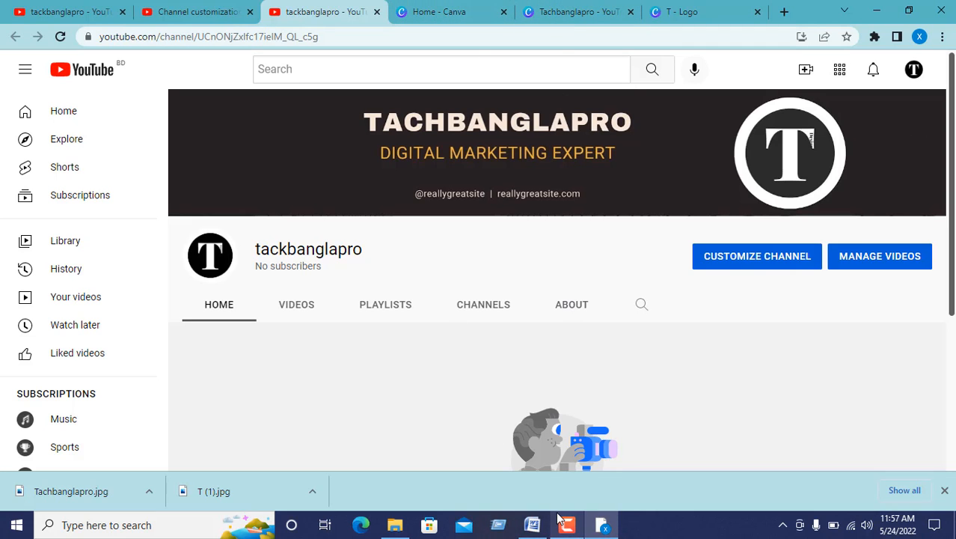
Color the Logo and Channel banner checklist items red in Word
{"action": "left_click", "coordinate": [533, 526]}
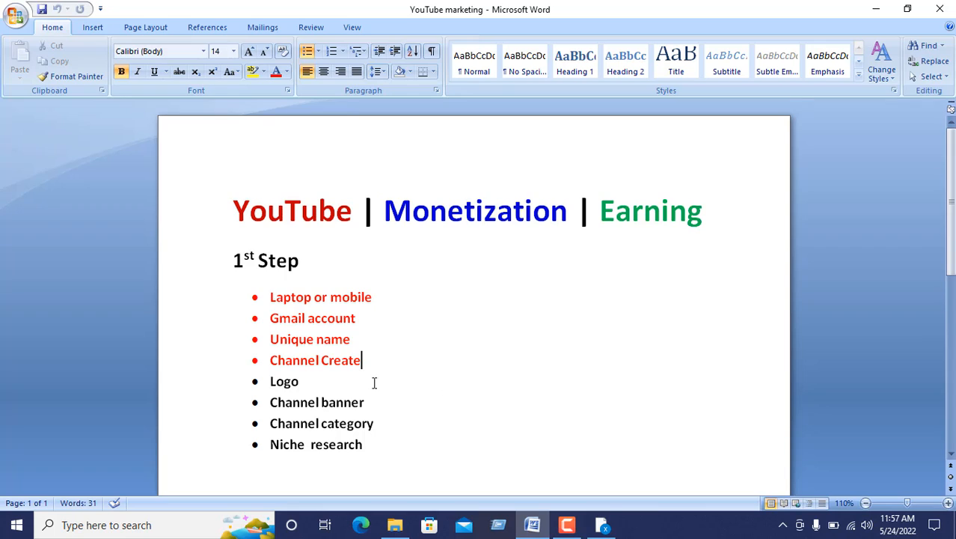
{"action": "left_click_drag", "start_coordinate": [303, 390], "coordinate": [268, 385]}
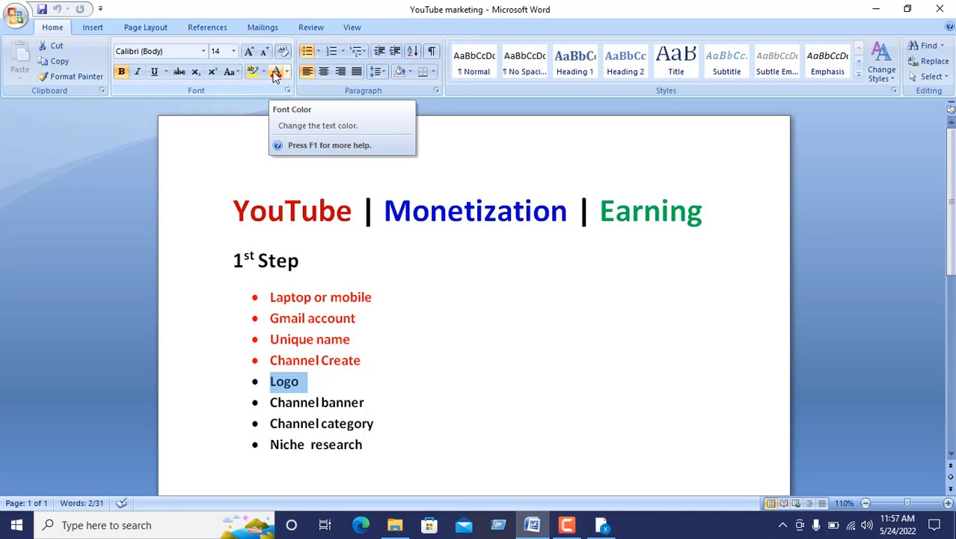
{"action": "left_click", "coordinate": [276, 72]}
{"action": "left_click", "coordinate": [380, 388]}
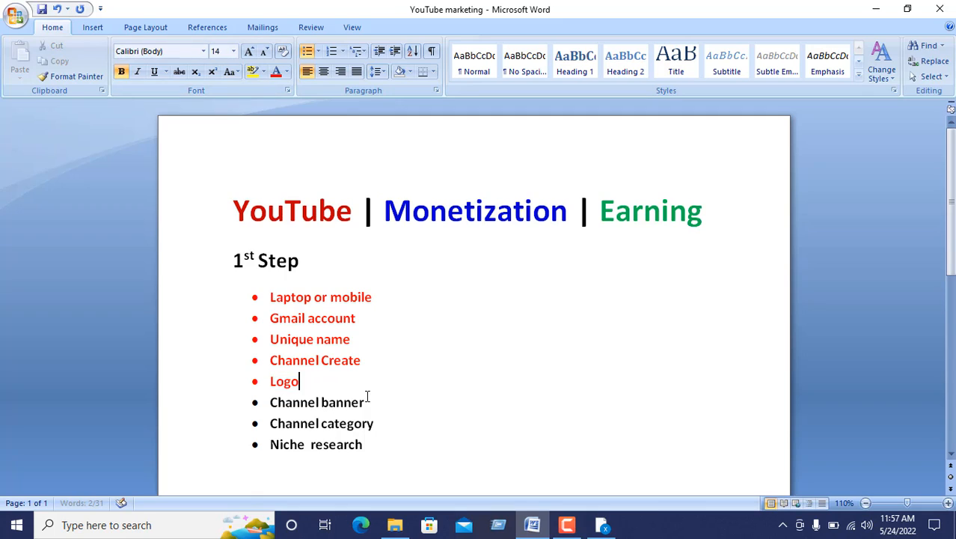
{"action": "left_click_drag", "start_coordinate": [368, 402], "coordinate": [275, 402]}
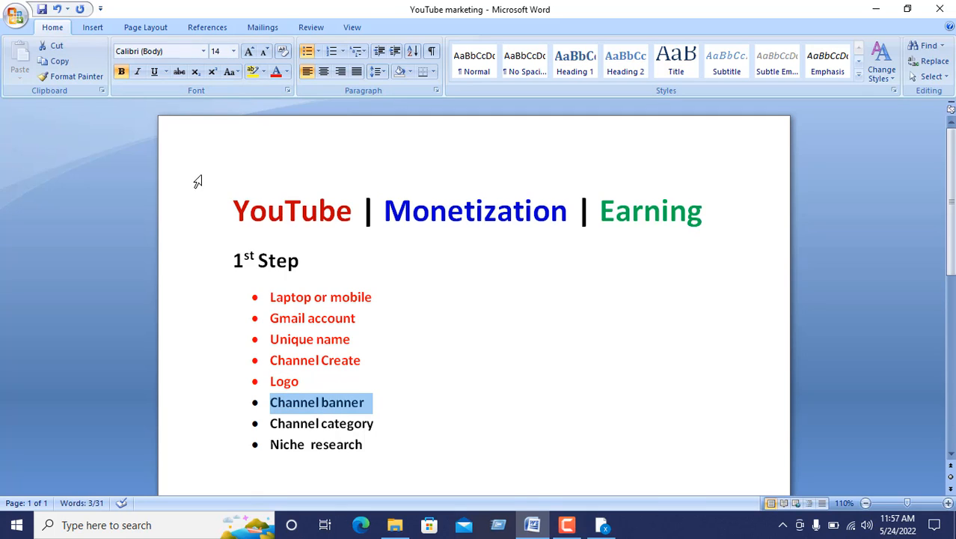
{"action": "left_click", "coordinate": [275, 75]}
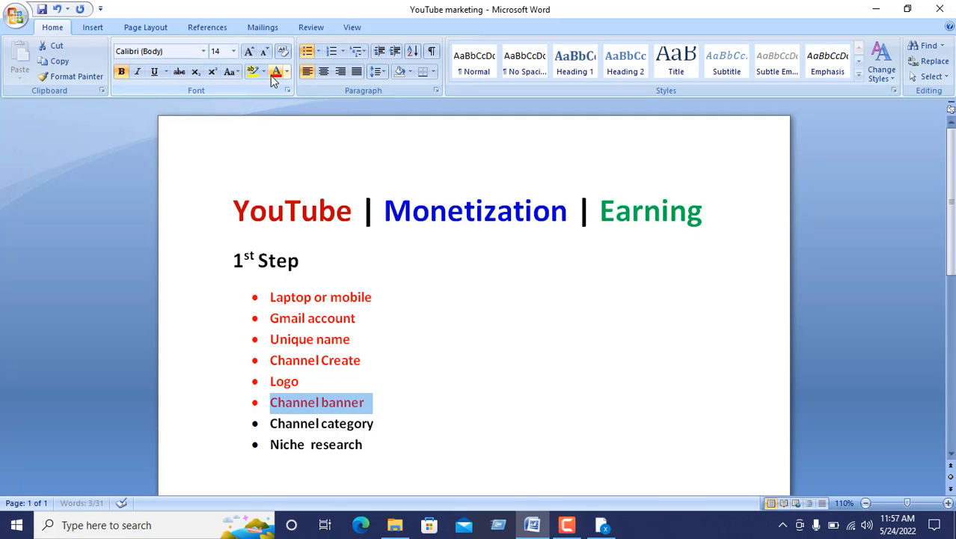
{"action": "left_click", "coordinate": [481, 360]}
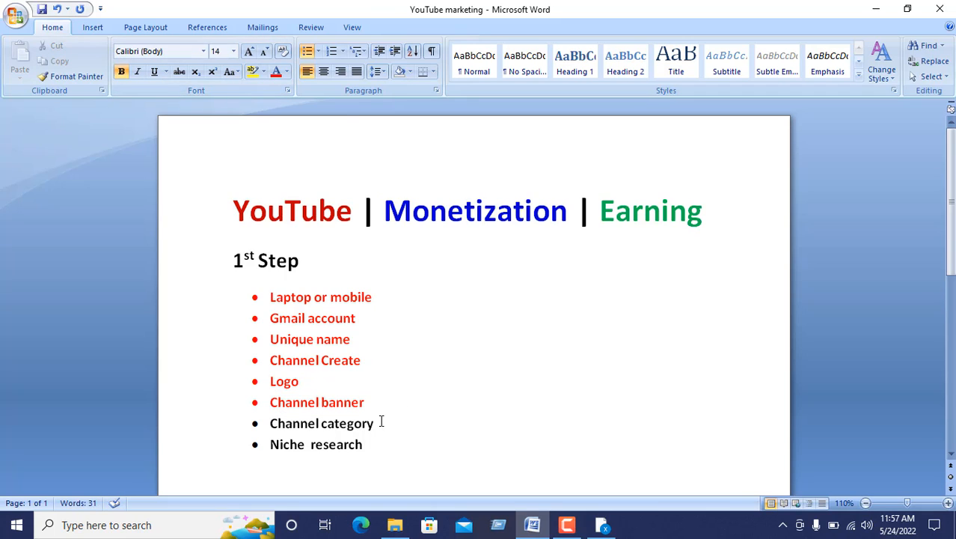
Make the Channel category item red and save the checklist
{"action": "left_click_drag", "start_coordinate": [380, 423], "coordinate": [271, 424]}
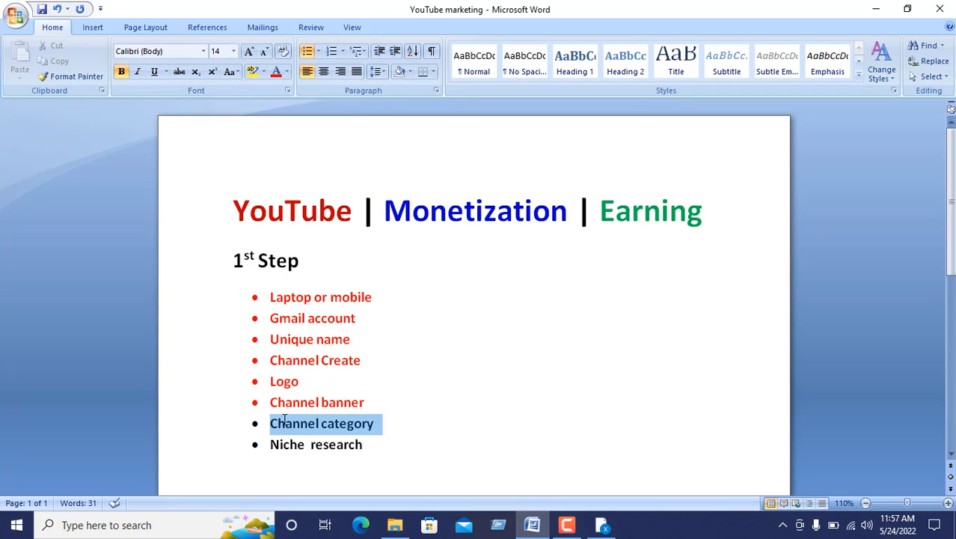
{"action": "left_click", "coordinate": [276, 72]}
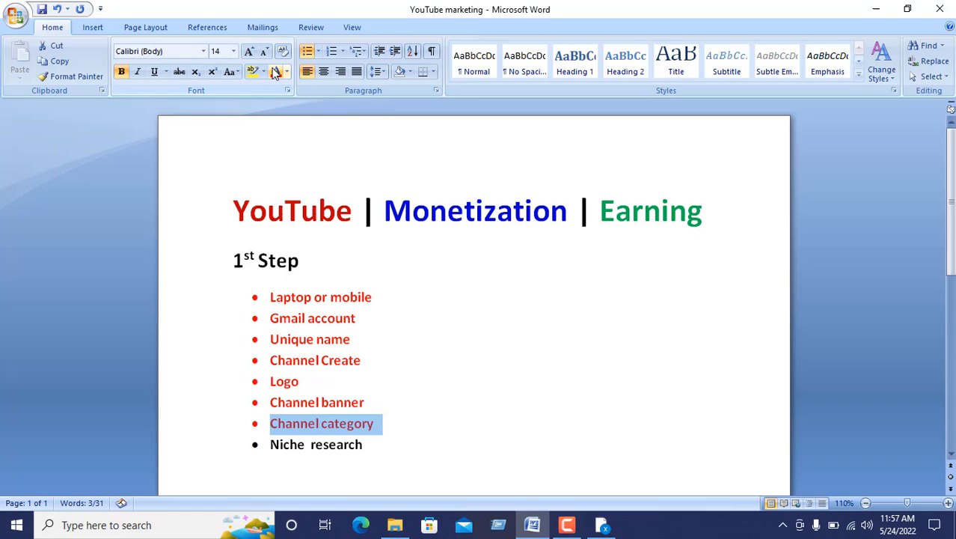
{"action": "left_click", "coordinate": [438, 361]}
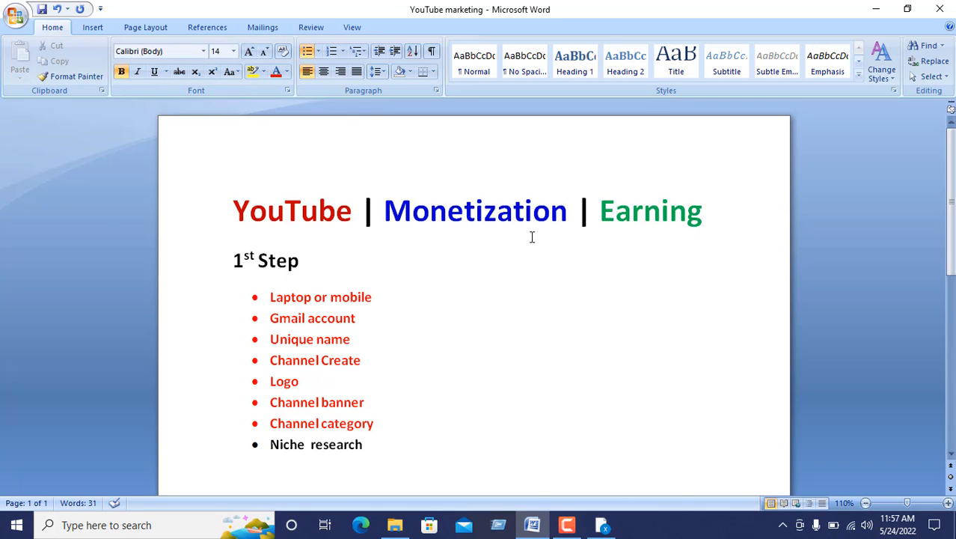
{"action": "key", "text": "ctrl+s"}
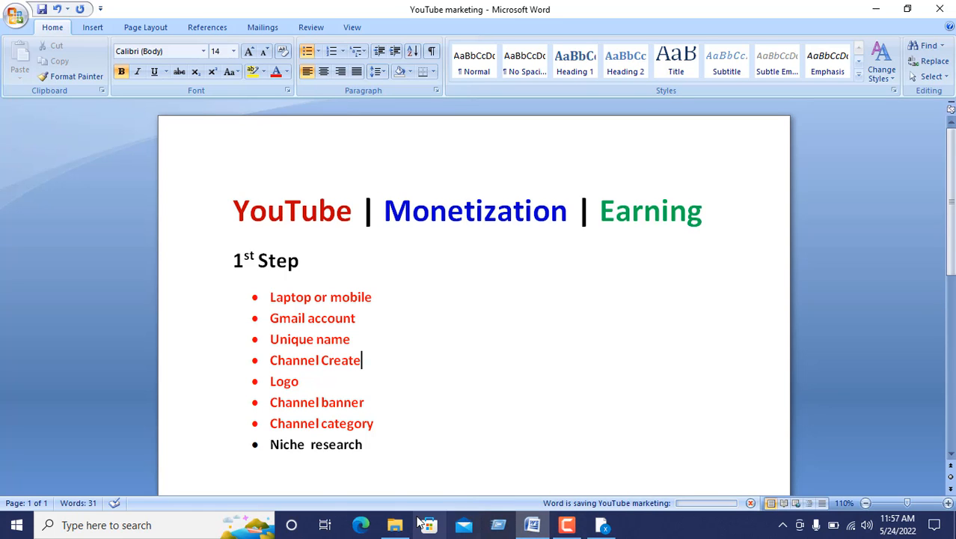
Return to the channel customization page and review the Basic info tab
{"action": "left_click", "coordinate": [875, 7]}
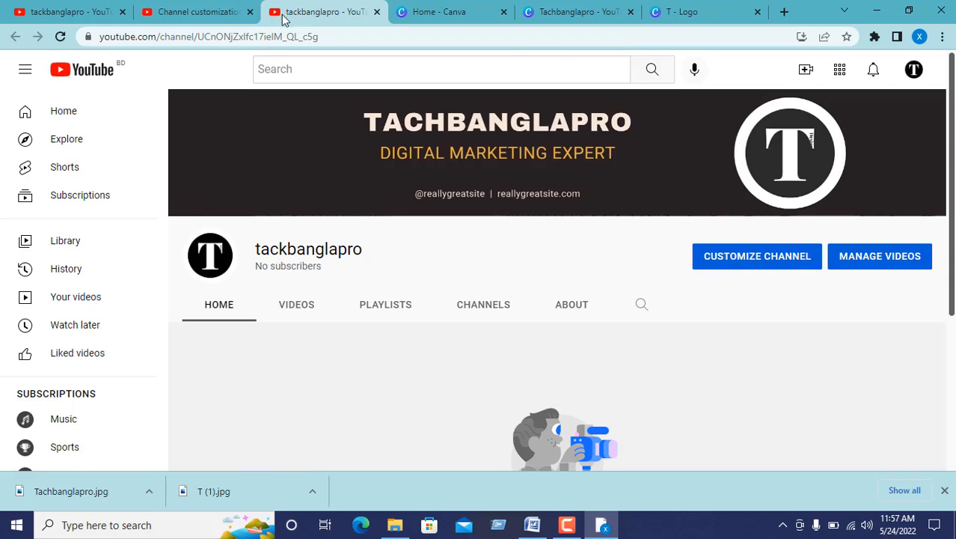
{"action": "left_click", "coordinate": [179, 12]}
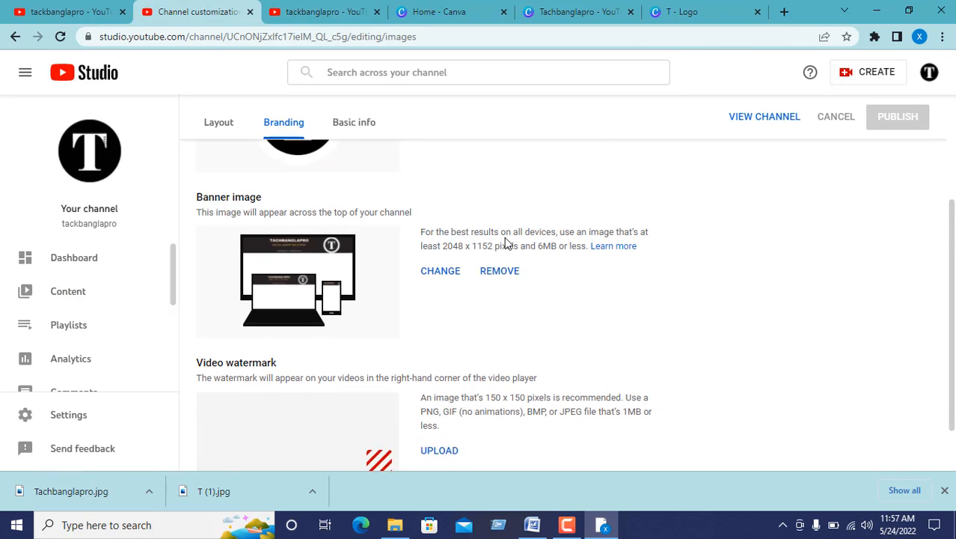
{"action": "scroll", "coordinate": [506, 243], "scroll_direction": "down", "scroll_amount": 1}
{"action": "scroll", "coordinate": [506, 242], "scroll_direction": "up", "scroll_amount": 3}
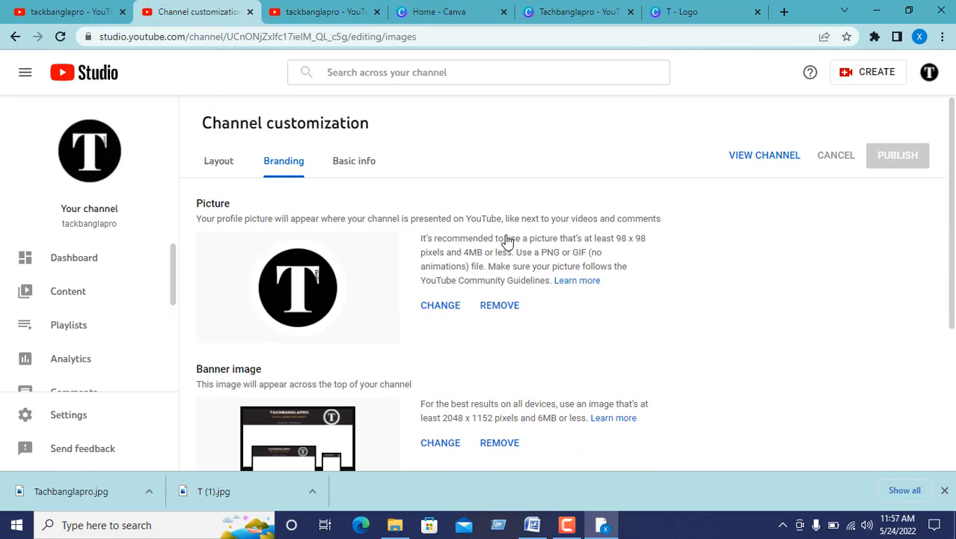
{"action": "left_click", "coordinate": [349, 162]}
{"action": "scroll", "coordinate": [418, 214], "scroll_direction": "down", "scroll_amount": 3}
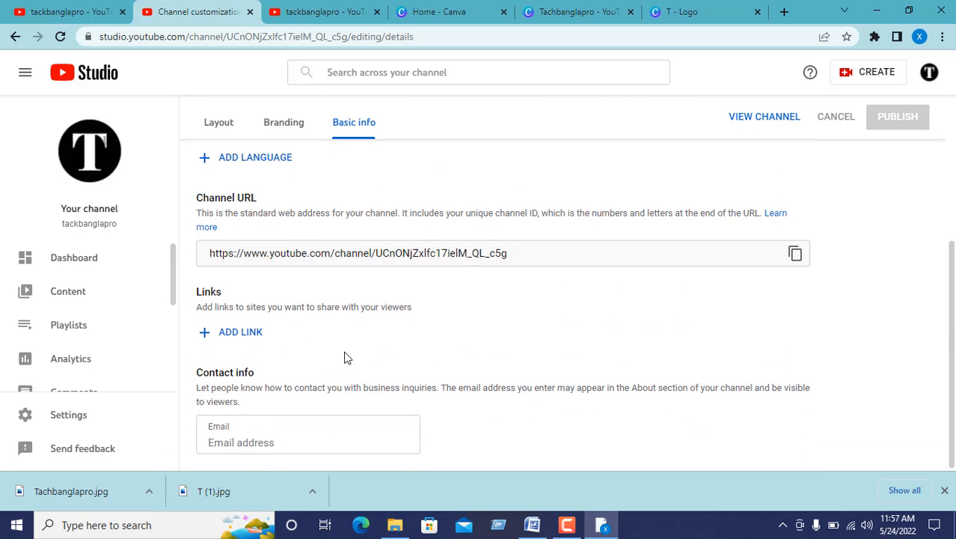
{"action": "scroll", "coordinate": [453, 343], "scroll_direction": "up", "scroll_amount": 3}
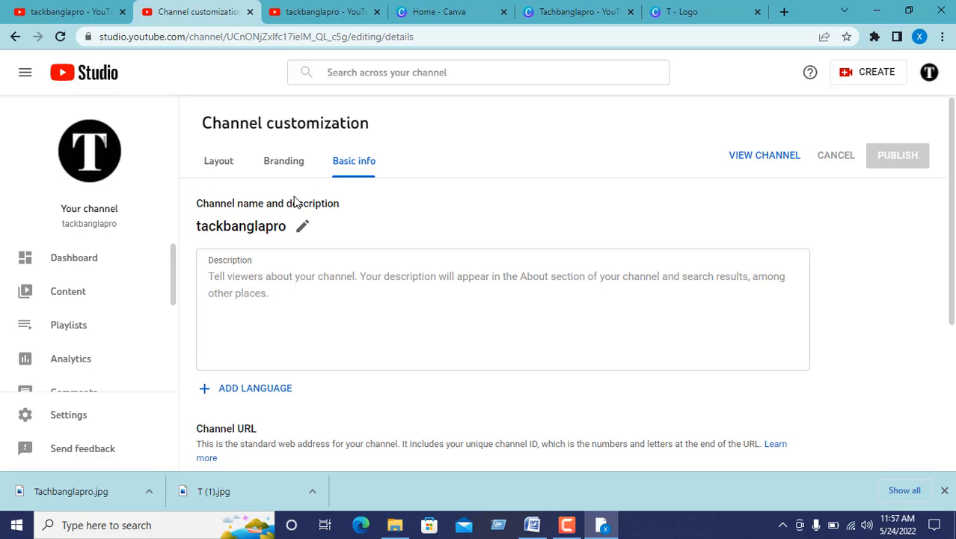
Switch to the Layout tab and scroll down to Featured sections
{"action": "left_click", "coordinate": [217, 159]}
{"action": "scroll", "coordinate": [461, 310], "scroll_direction": "down", "scroll_amount": 3}
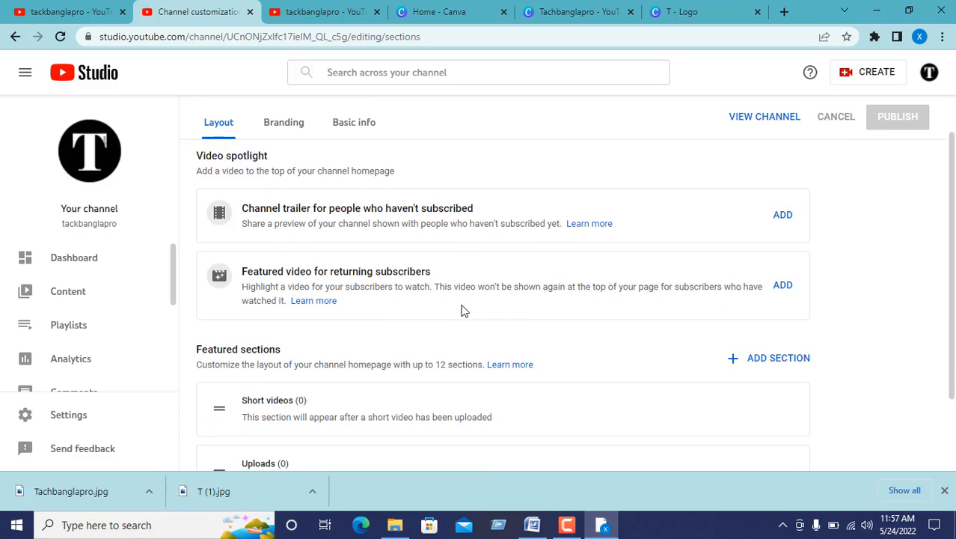
{"action": "scroll", "coordinate": [95, 295], "scroll_direction": "down", "scroll_amount": 3}
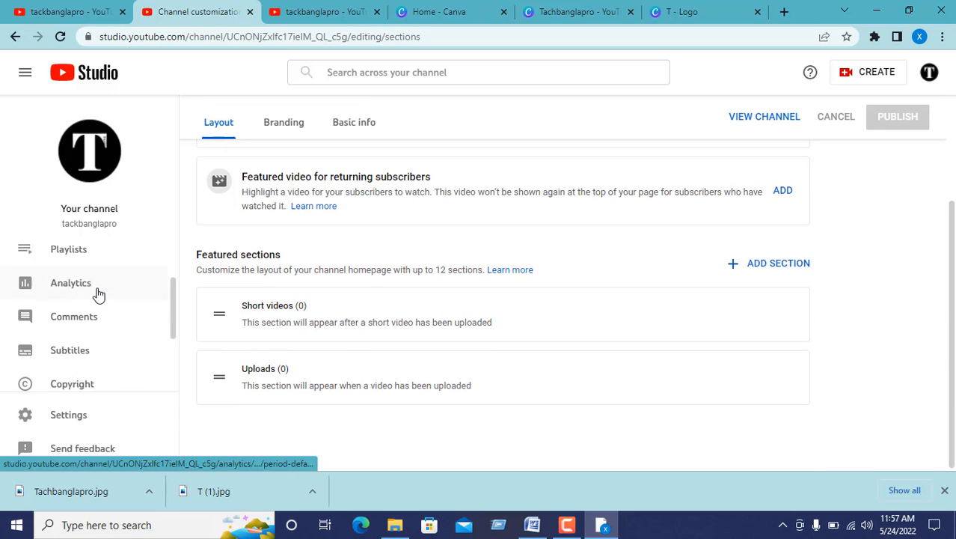
Open channel Settings and keep US Dollar as the general default currency
{"action": "left_click", "coordinate": [42, 413]}
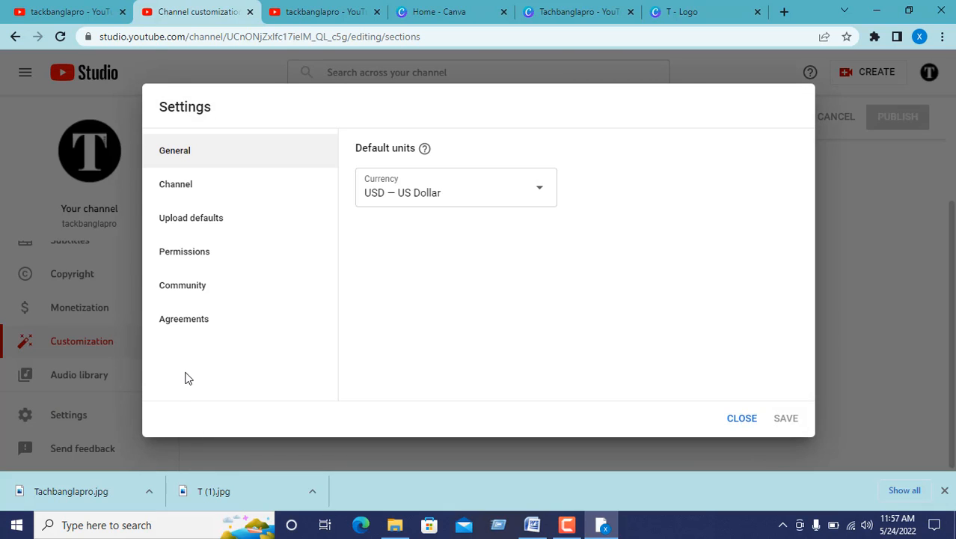
{"action": "left_click", "coordinate": [202, 184]}
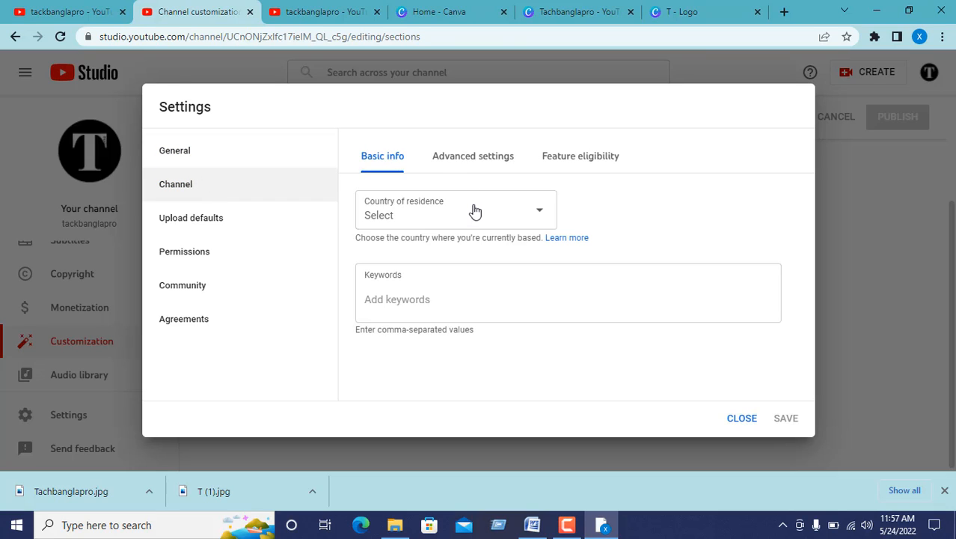
{"action": "left_click", "coordinate": [171, 153]}
{"action": "left_click", "coordinate": [213, 188]}
{"action": "left_click", "coordinate": [225, 156]}
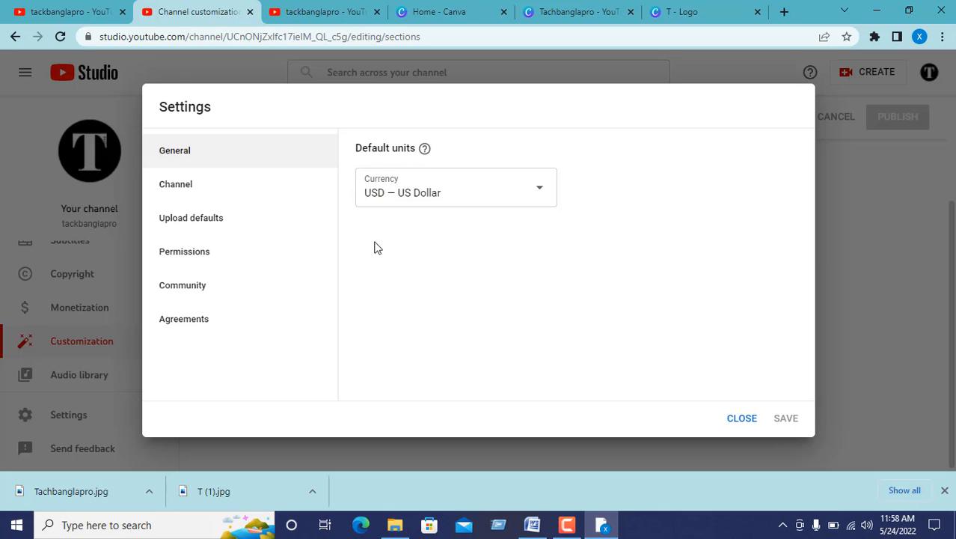
{"action": "left_click", "coordinate": [528, 198]}
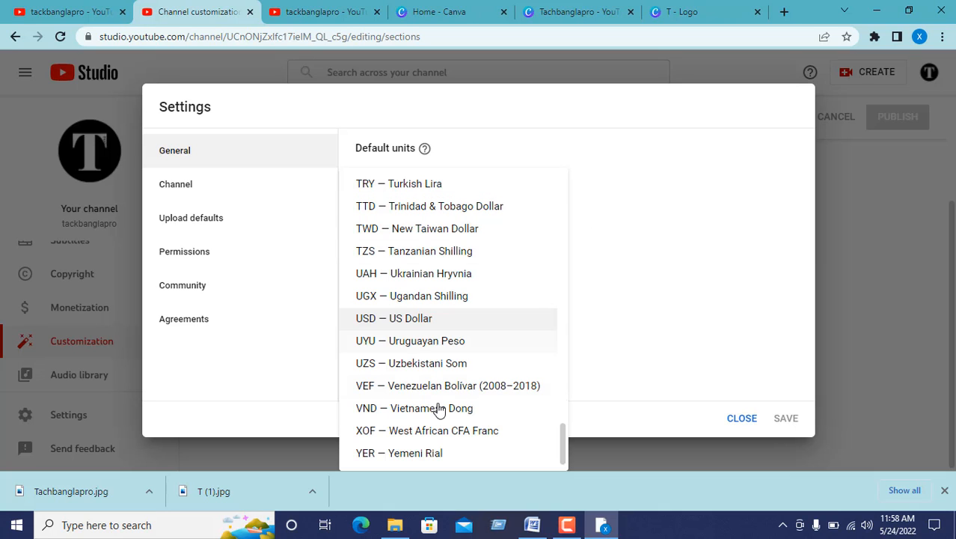
{"action": "left_click", "coordinate": [402, 322]}
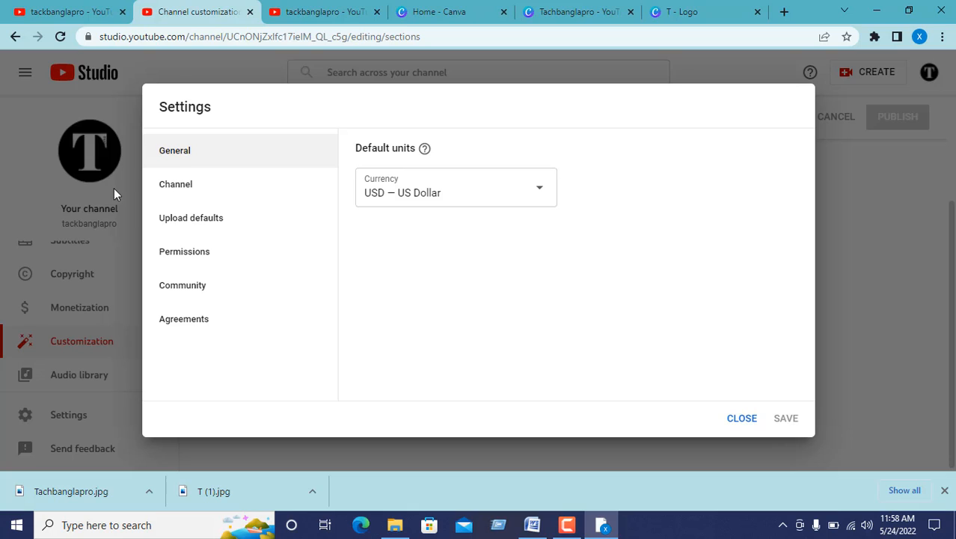
Set country of residence to Bangladesh and review the channel's feature eligibility
{"action": "left_click", "coordinate": [221, 181]}
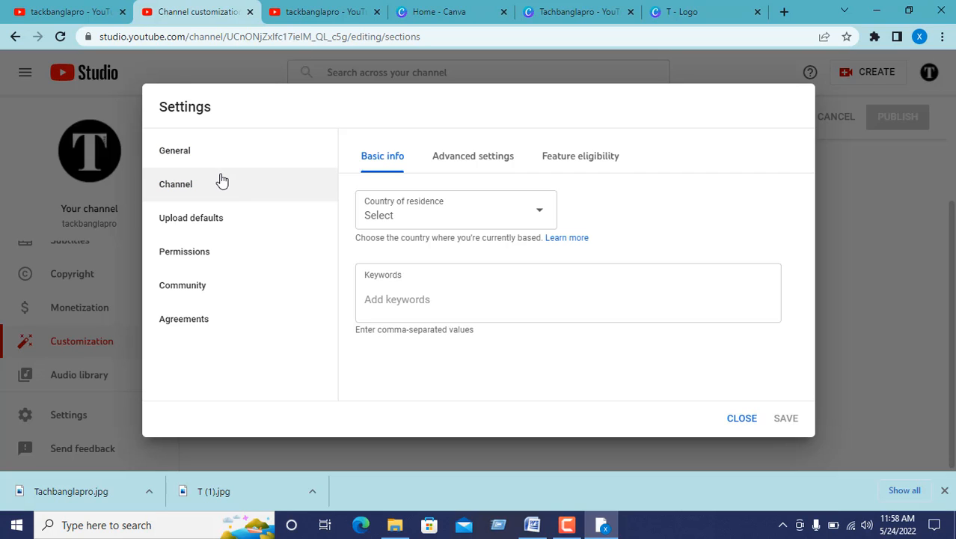
{"action": "left_click", "coordinate": [462, 214]}
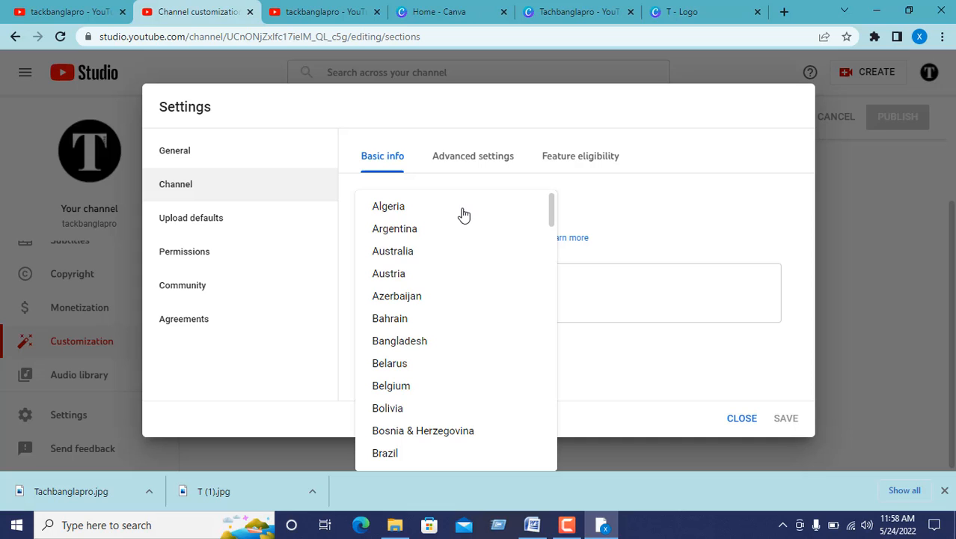
{"action": "left_click", "coordinate": [455, 342]}
{"action": "left_click", "coordinate": [460, 158]}
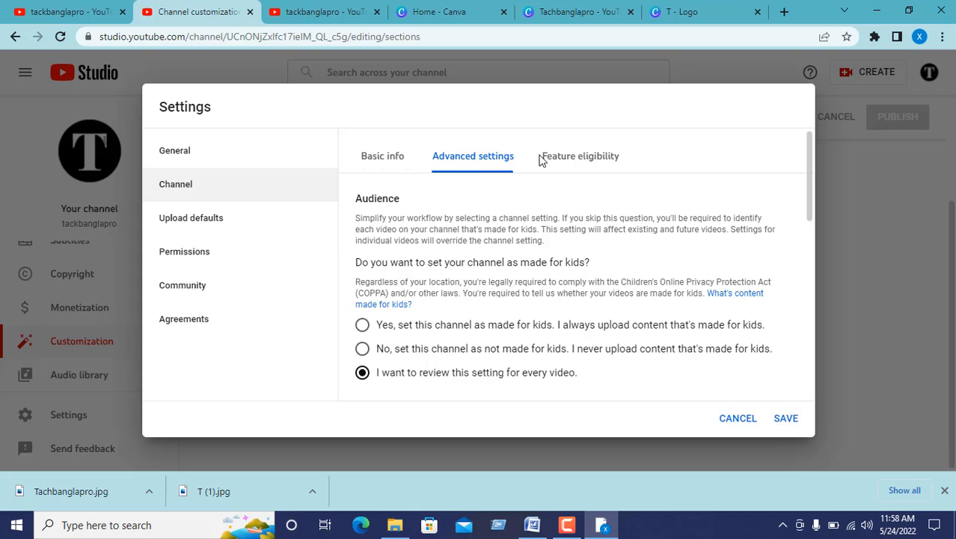
{"action": "left_click", "coordinate": [595, 156]}
{"action": "scroll", "coordinate": [474, 186], "scroll_direction": "down", "scroll_amount": 1}
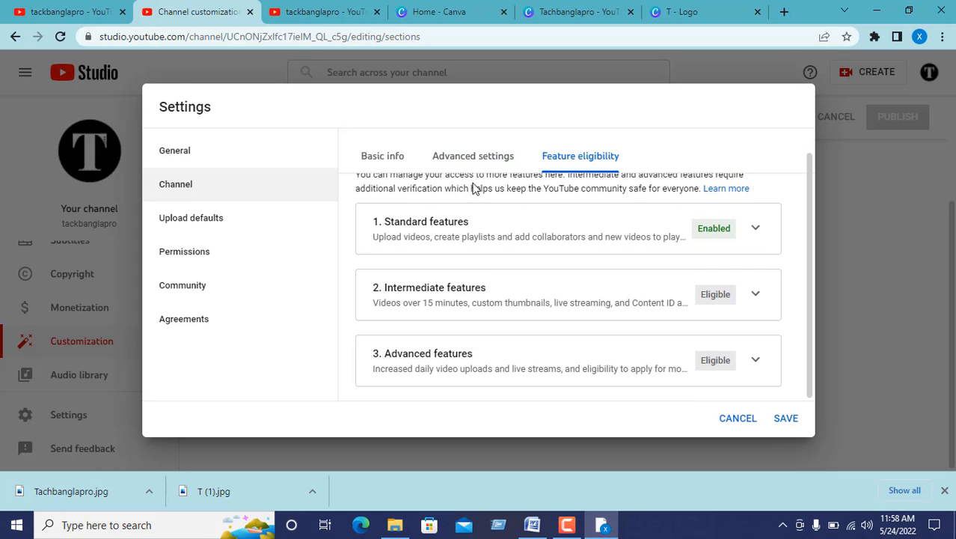
{"action": "scroll", "coordinate": [704, 241], "scroll_direction": "up", "scroll_amount": 1}
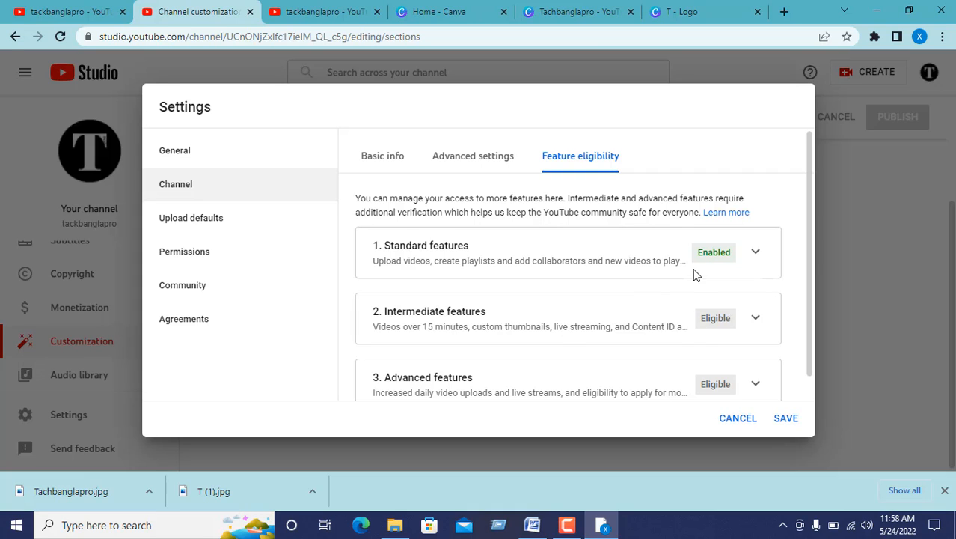
{"action": "scroll", "coordinate": [737, 296], "scroll_direction": "down", "scroll_amount": 1}
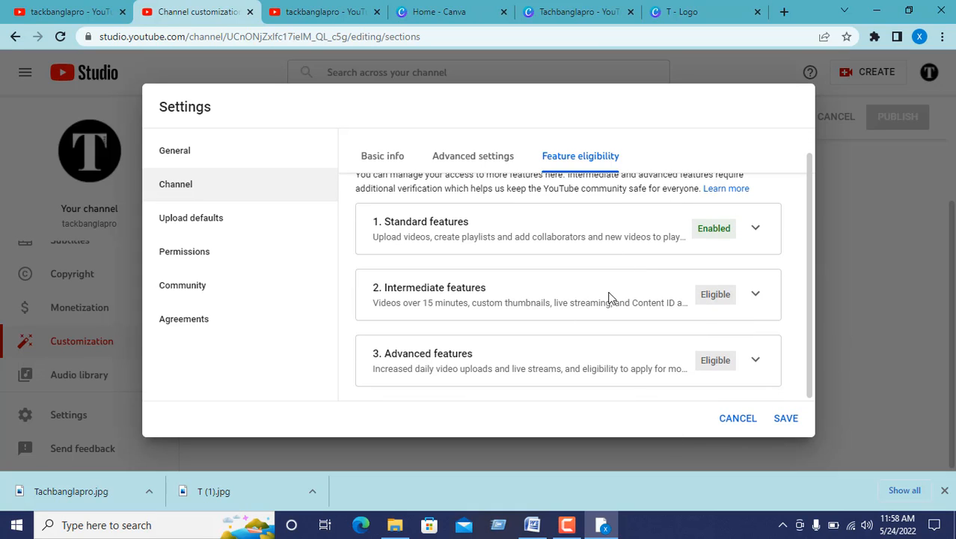
Set the Upload defaults video category to Education in Advanced settings and save
{"action": "left_click", "coordinate": [231, 232]}
{"action": "left_click", "coordinate": [225, 262]}
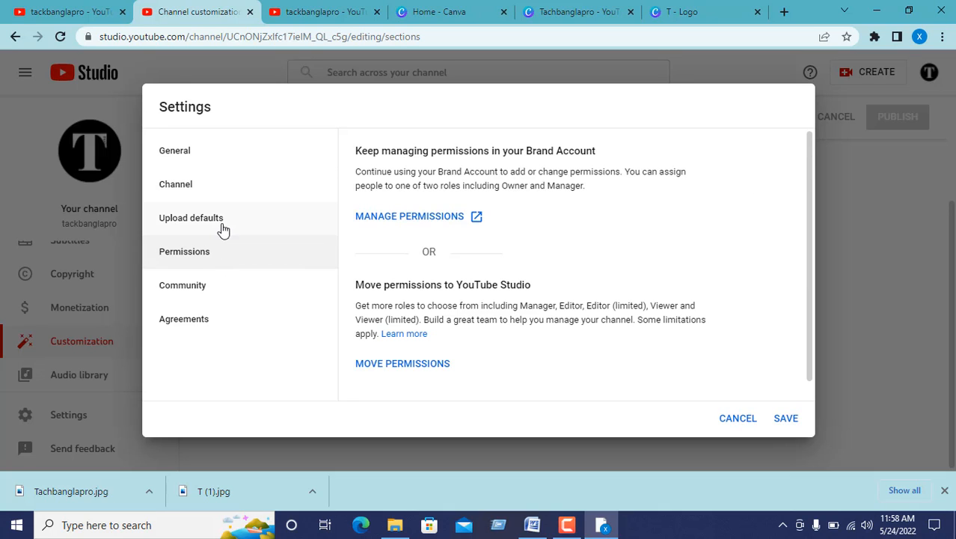
{"action": "left_click", "coordinate": [225, 229]}
{"action": "left_click", "coordinate": [465, 160]}
{"action": "scroll", "coordinate": [467, 161], "scroll_direction": "down", "scroll_amount": 2}
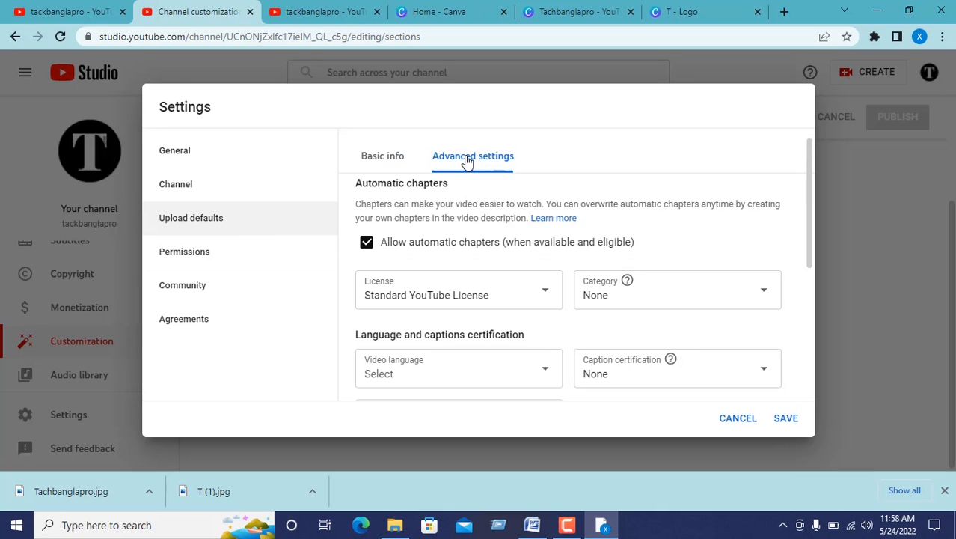
{"action": "scroll", "coordinate": [517, 216], "scroll_direction": "up", "scroll_amount": 2}
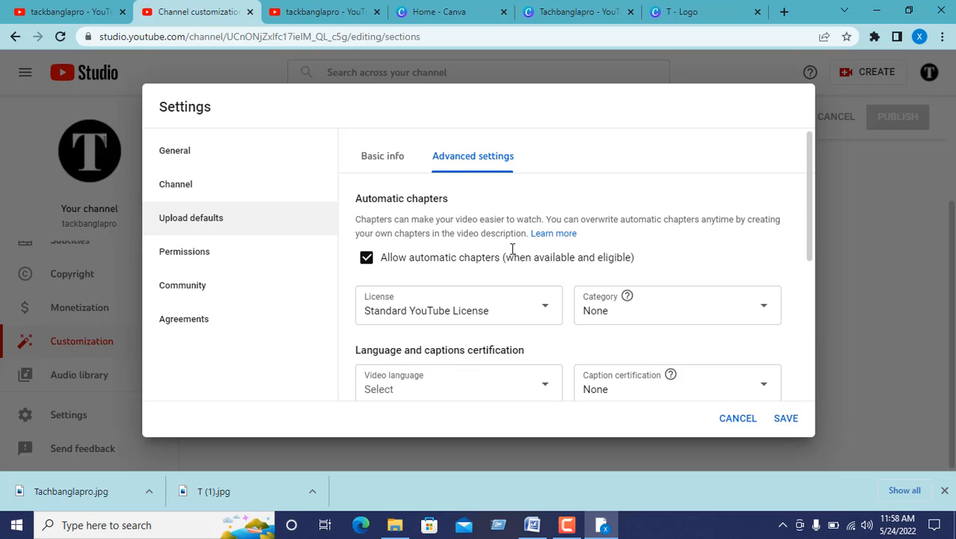
{"action": "left_click", "coordinate": [768, 320]}
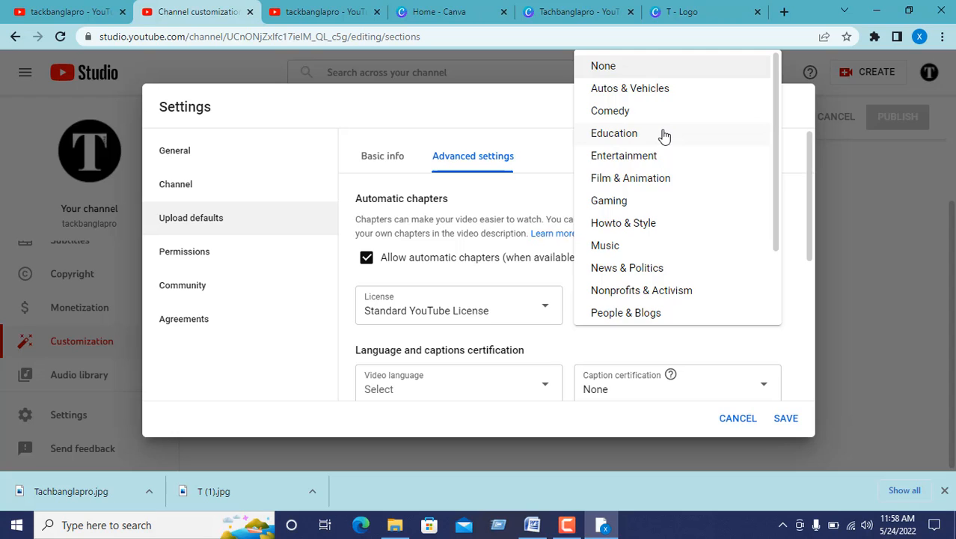
{"action": "left_click", "coordinate": [663, 135]}
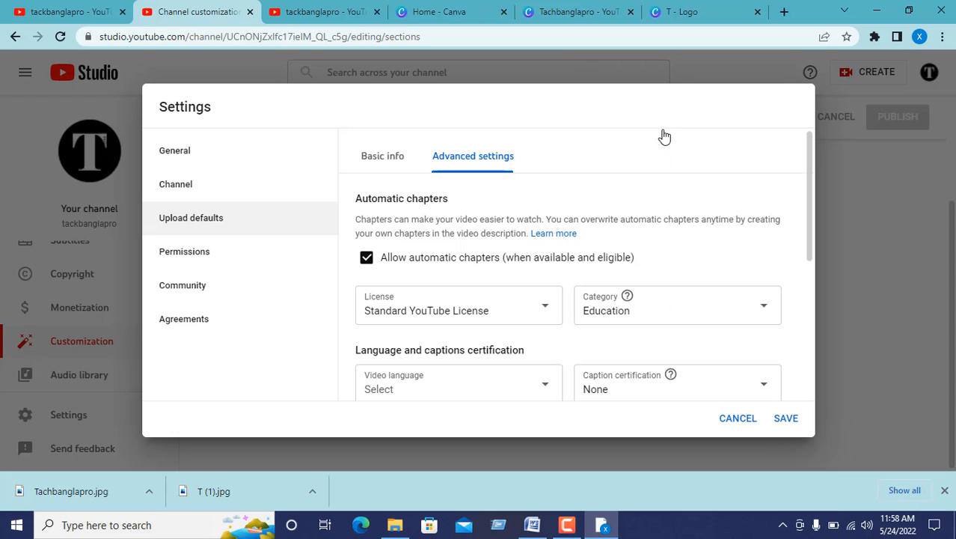
{"action": "left_click", "coordinate": [796, 420]}
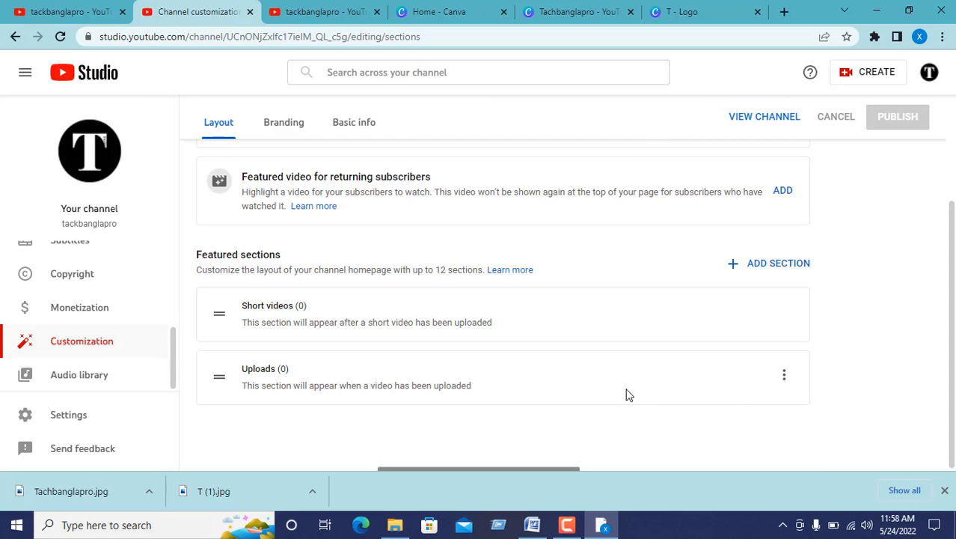
Bring the YouTube marketing checklist forward and review the Niche research item
{"action": "left_click", "coordinate": [533, 526]}
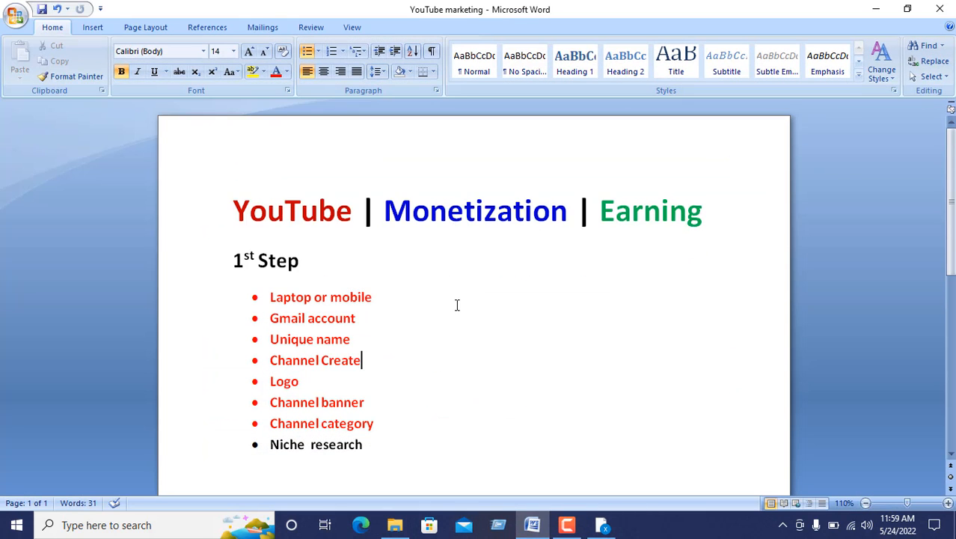
{"action": "scroll", "coordinate": [457, 306], "scroll_direction": "down", "scroll_amount": 1}
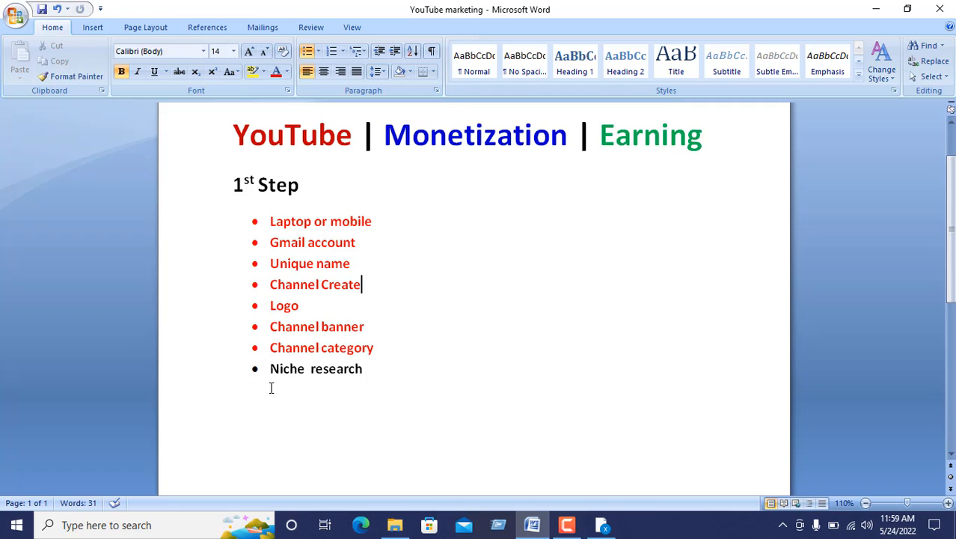
{"action": "left_click_drag", "start_coordinate": [364, 368], "coordinate": [336, 368]}
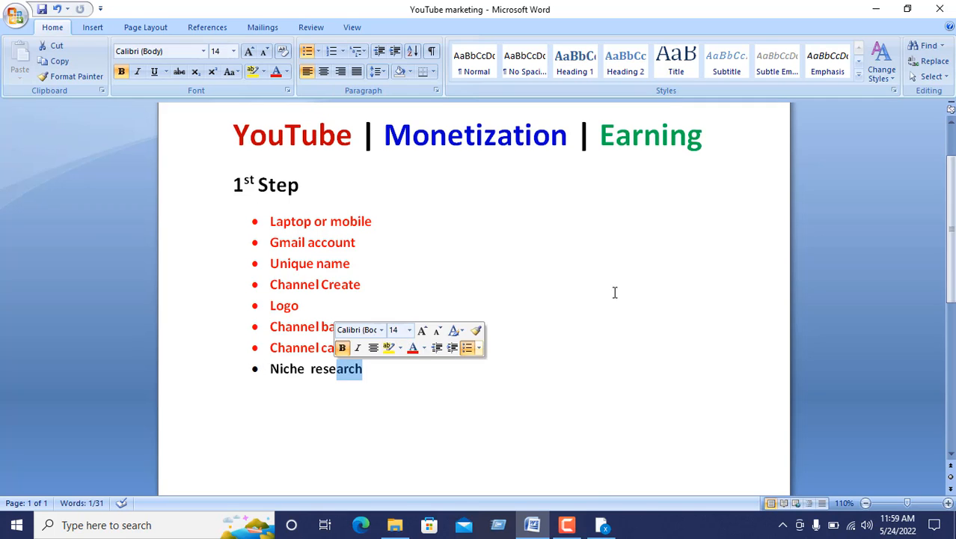
{"action": "left_click", "coordinate": [637, 250]}
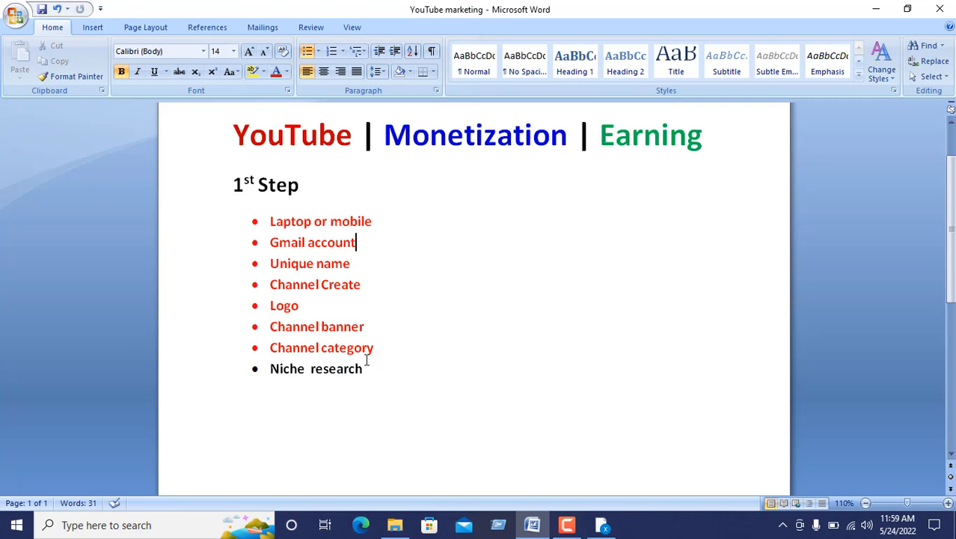
{"action": "left_click_drag", "start_coordinate": [364, 369], "coordinate": [252, 374]}
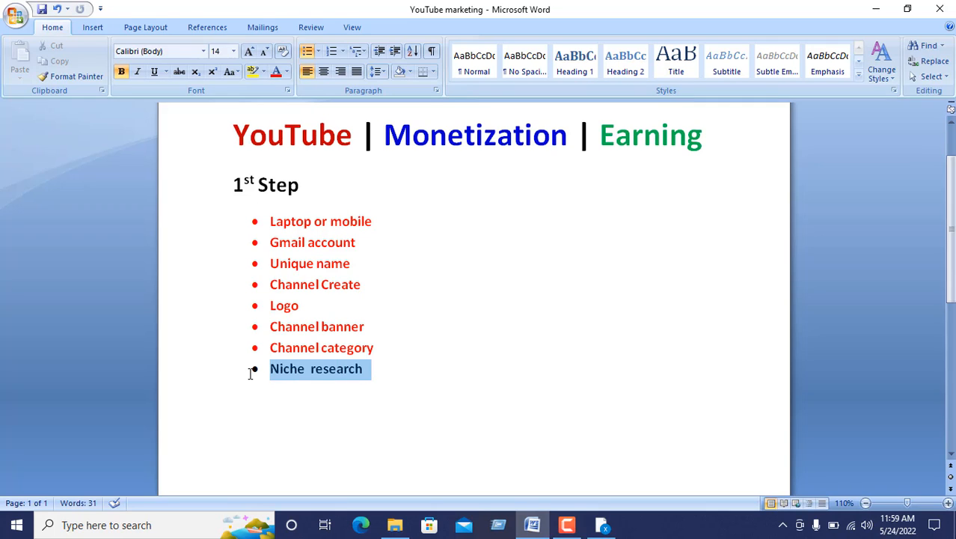
{"action": "left_click", "coordinate": [501, 346]}
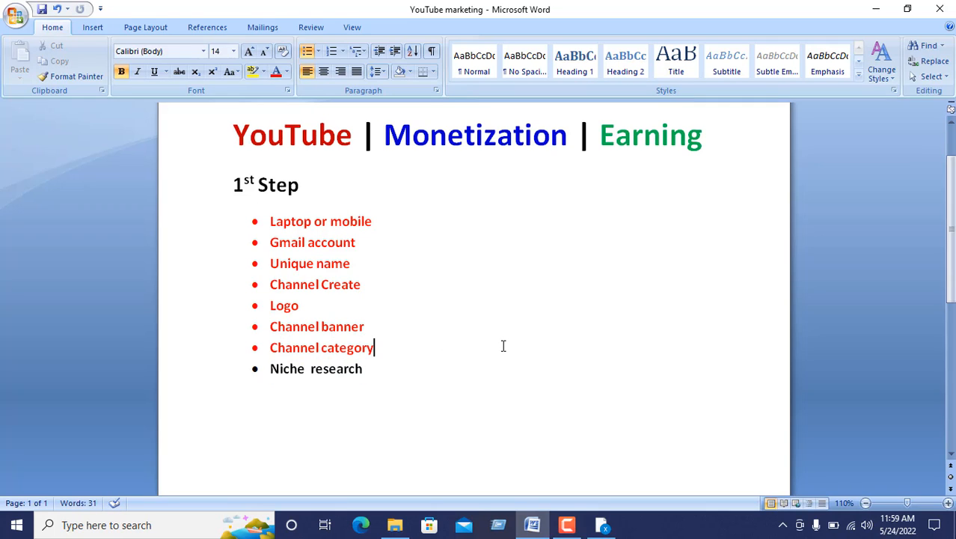